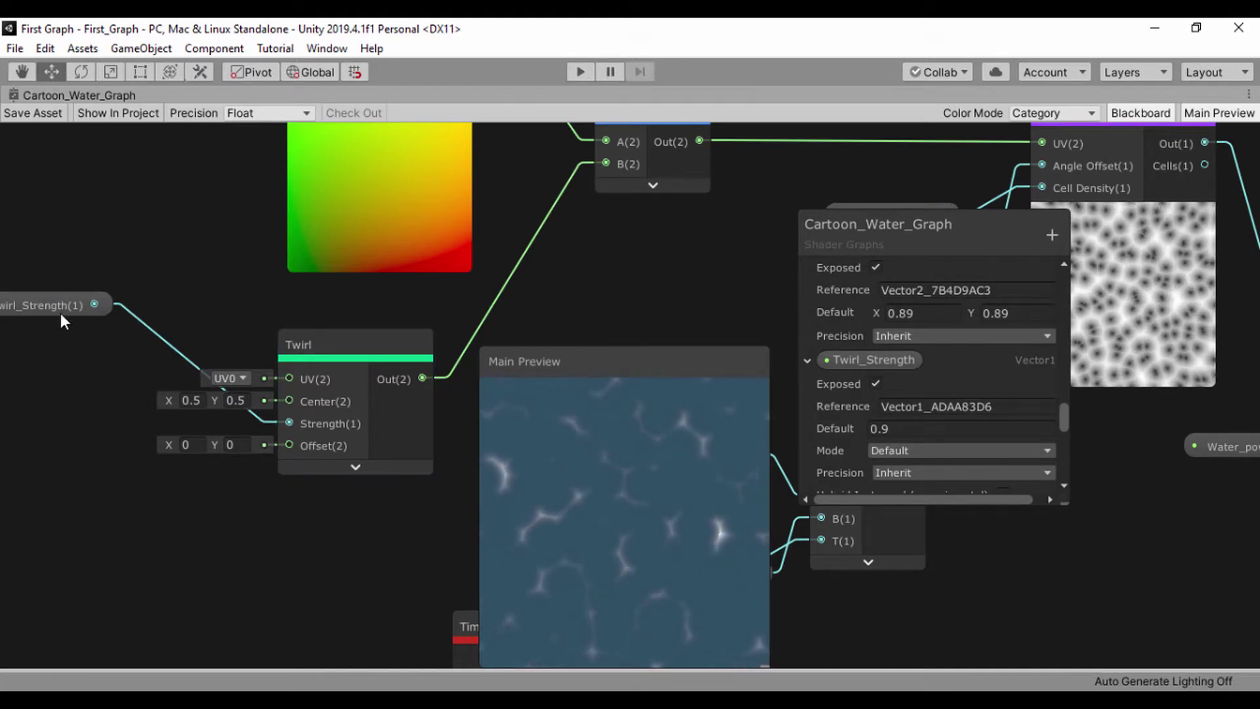
Step: Set the Twirl_Strength property's default to 8 and examine its effect on the water pattern
left_click_drag(40, 308, 177, 295)
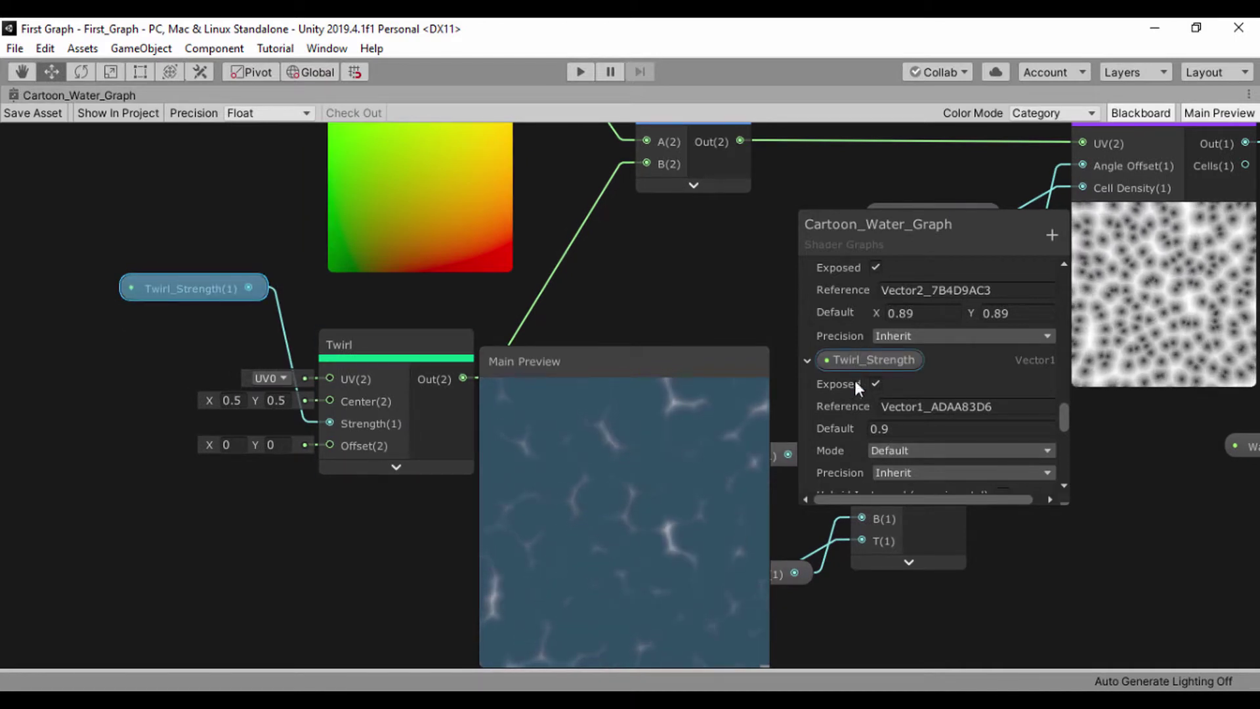
left_click(900, 429)
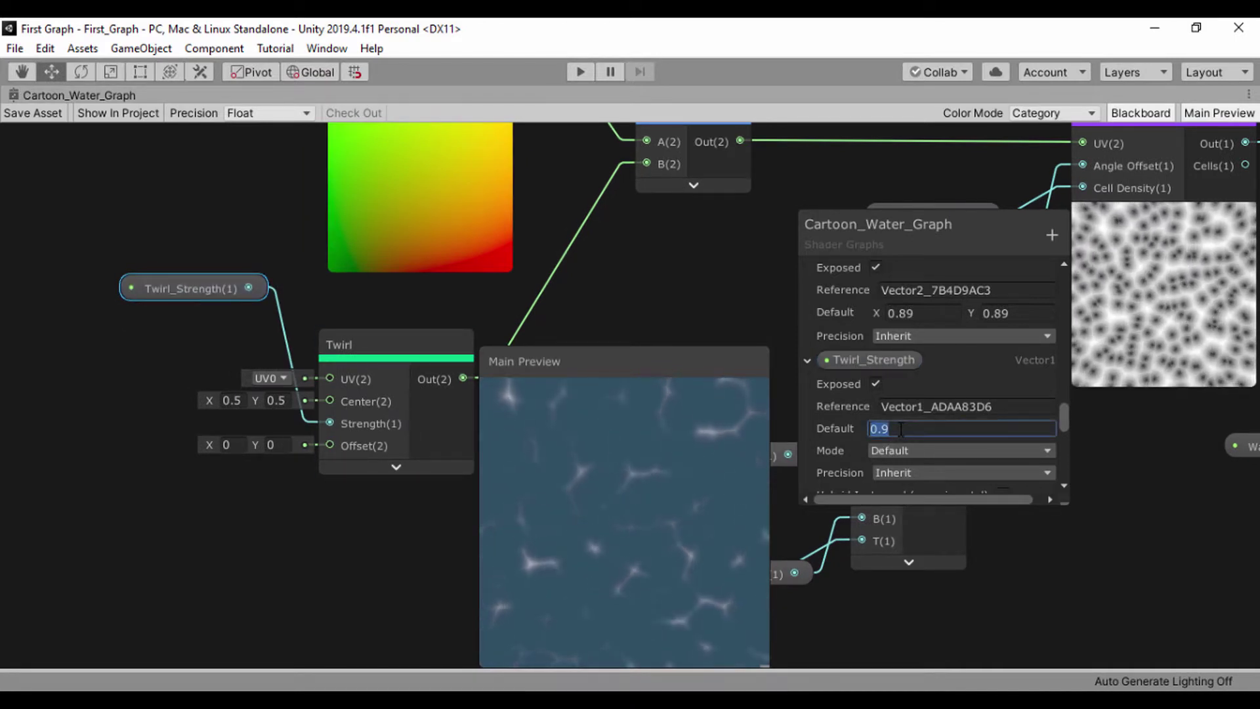
type("8")
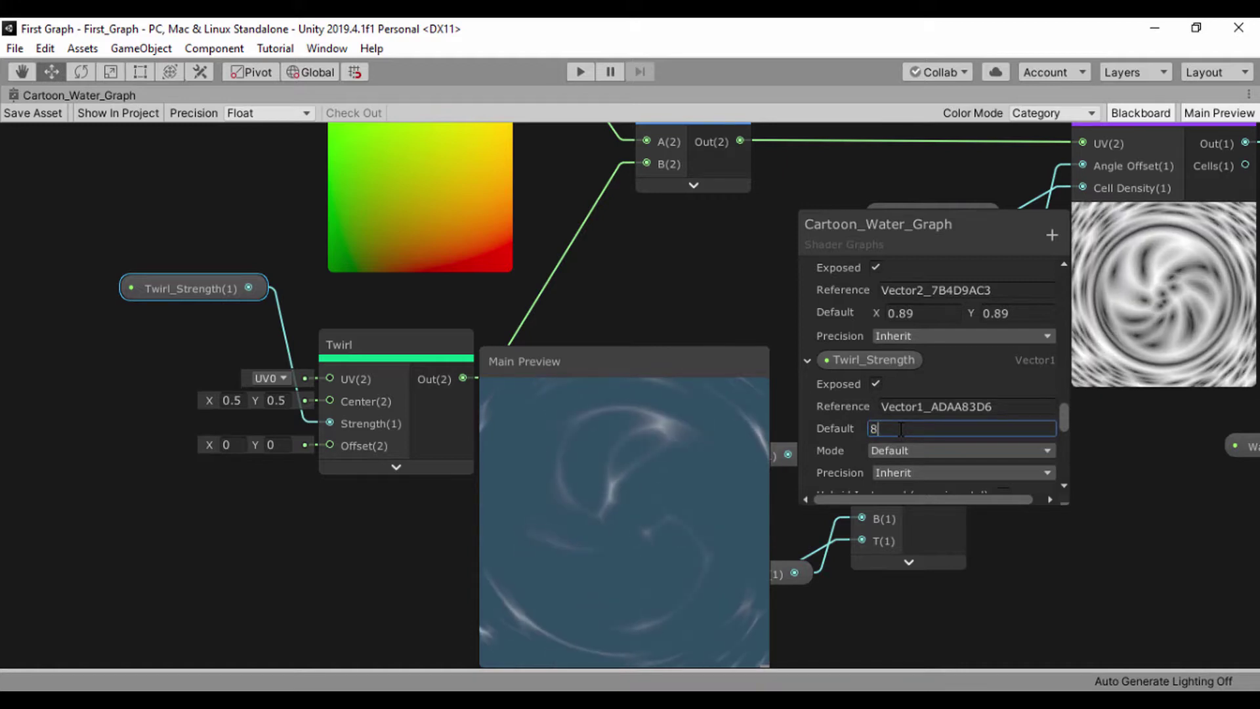
left_click(711, 278)
middle_click_drag(605, 250, 180, 216)
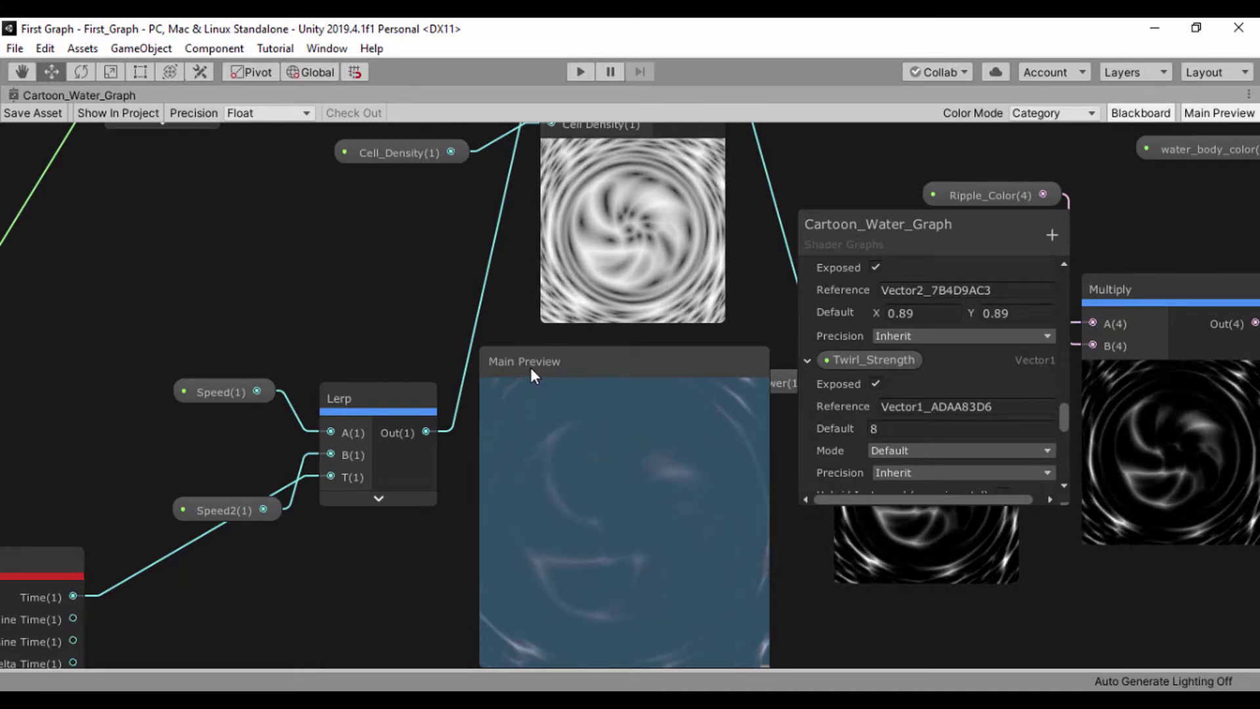
middle_click_drag(371, 290, 806, 311)
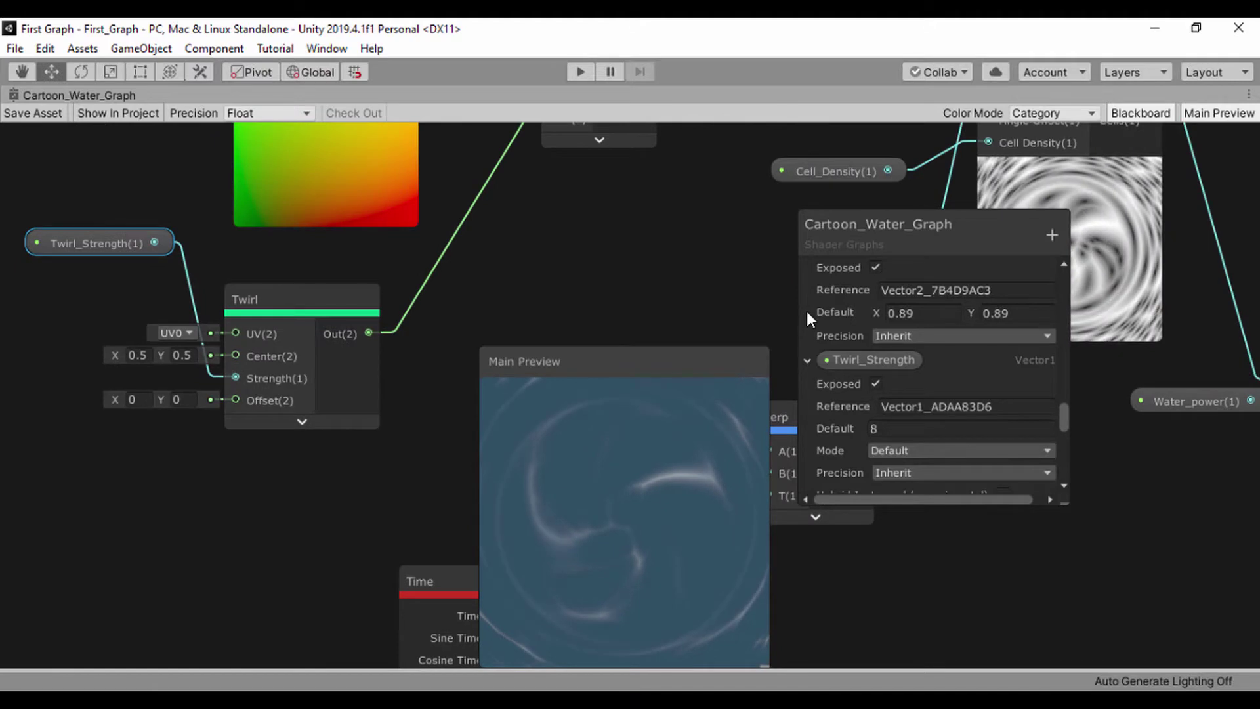
Step: Set the Twirl_Strength property's default to 0.9
left_click(874, 428)
key("BackSpace")
type("0.9")
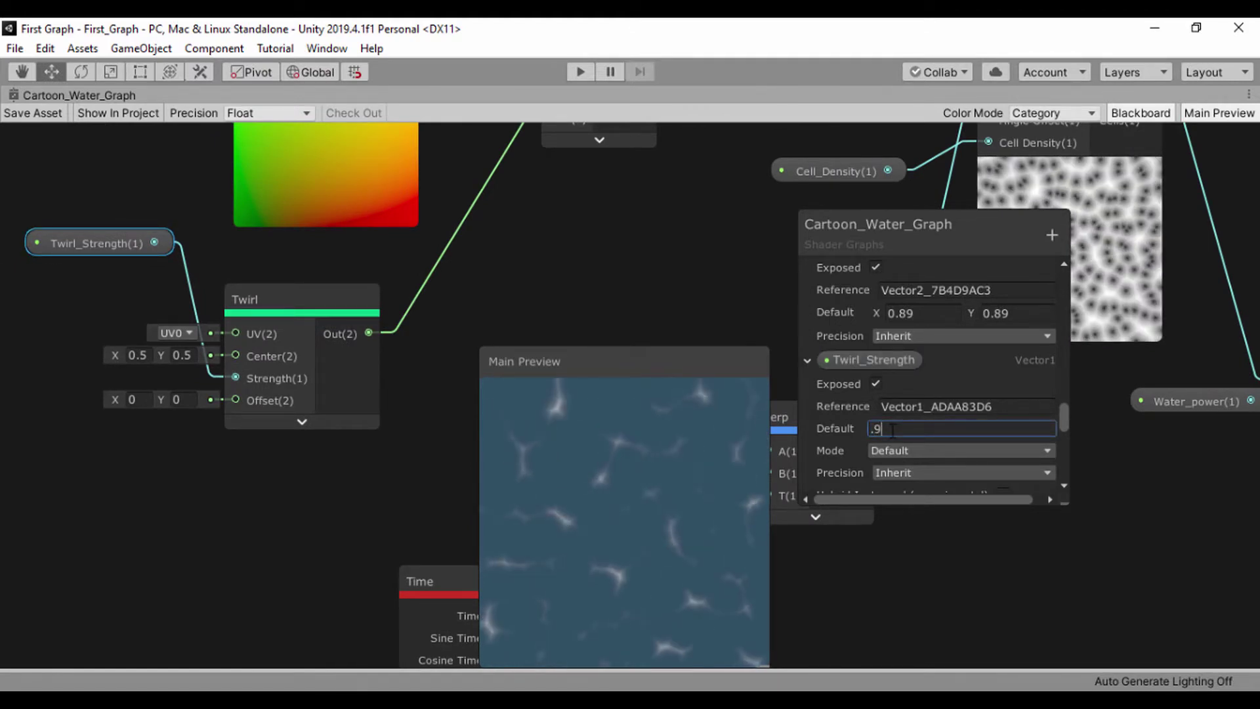
left_click(70, 113)
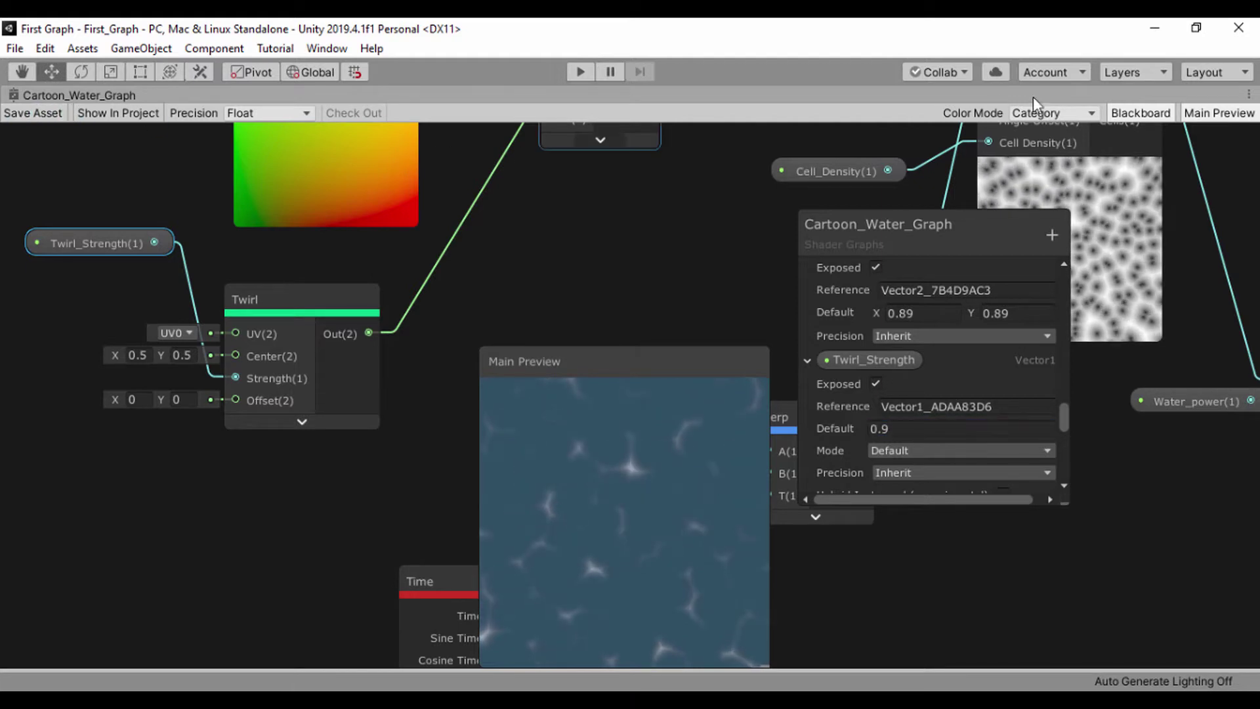
Step: Restore the maximized Cartoon_Water_Graph window to the normal layout and close the graph
left_click(1249, 95)
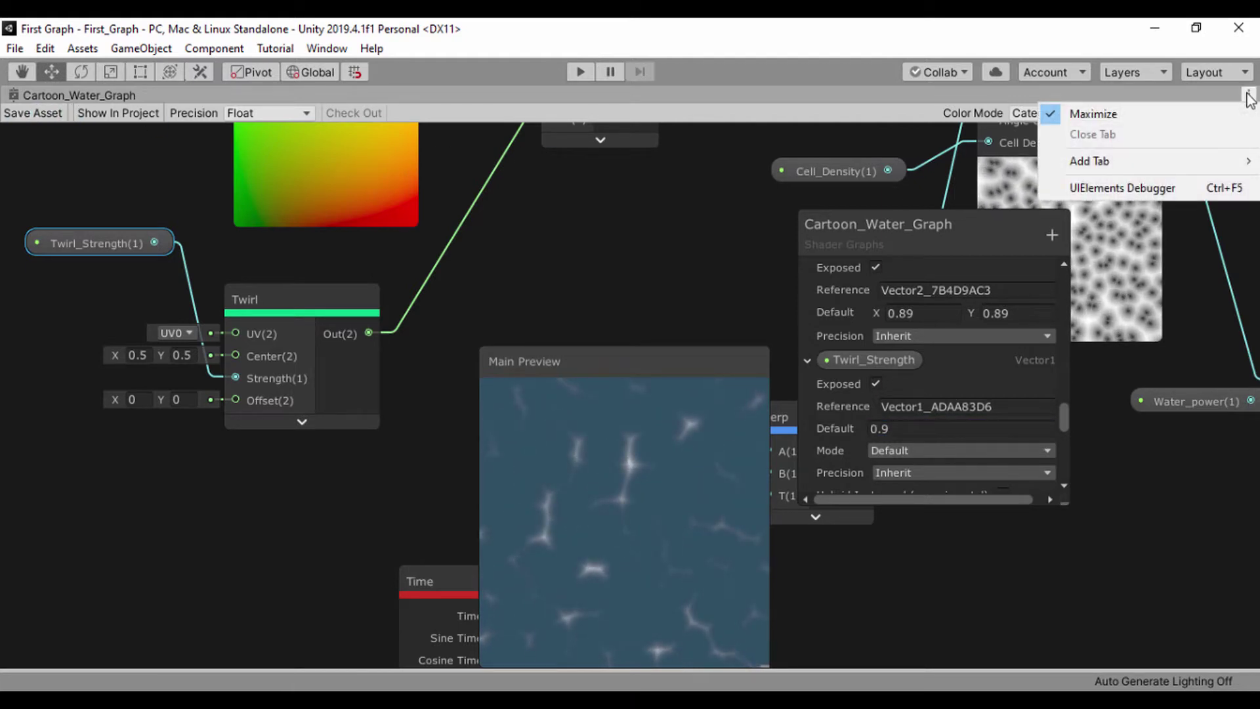
left_click(1093, 114)
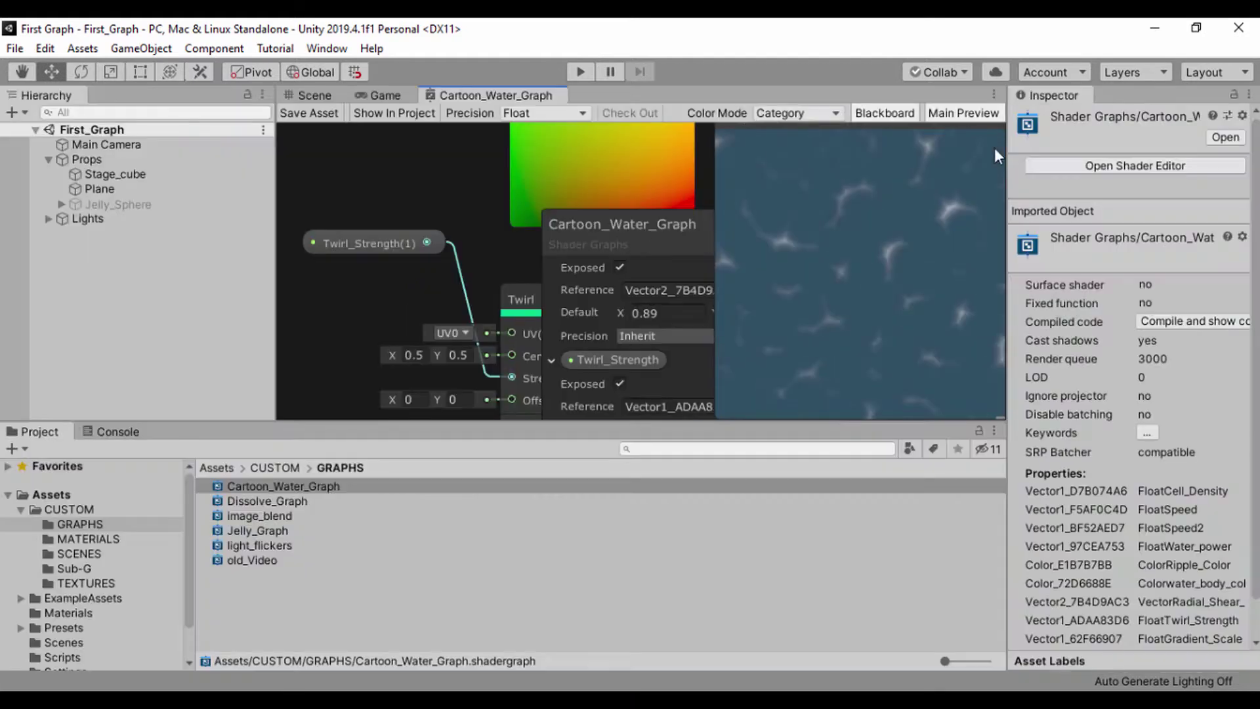
right_click(482, 92)
left_click(525, 126)
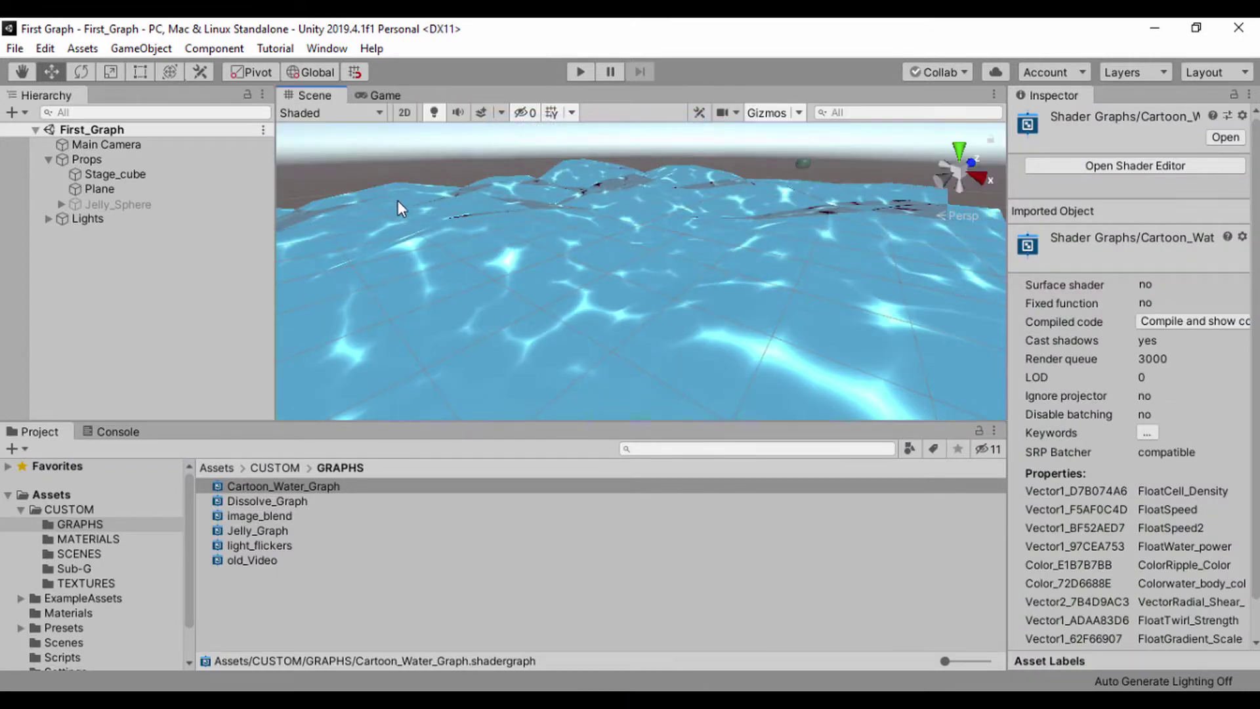
Step: Deactivate the Stage_cube object in the Props group
left_click(100, 176)
left_click(102, 189)
left_click(104, 176)
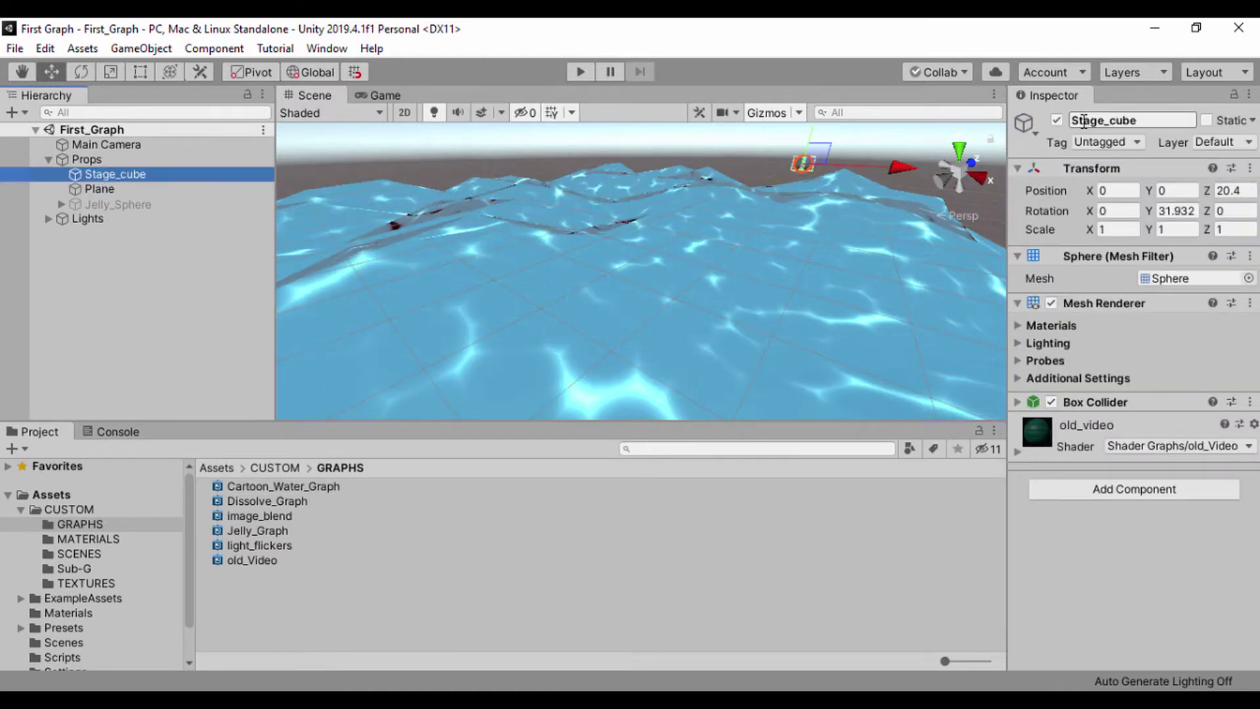
left_click(1056, 120)
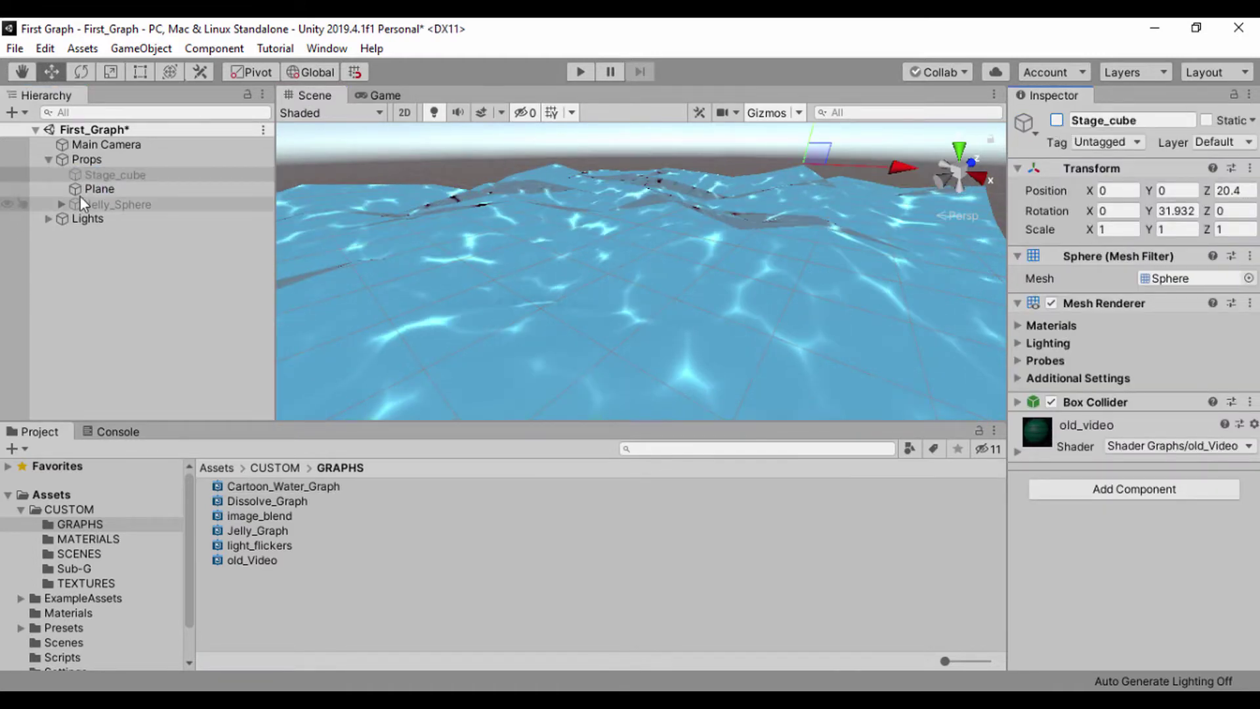
Step: Rename the Plane object in the Props group as Water
left_click(83, 190)
left_click(1056, 120)
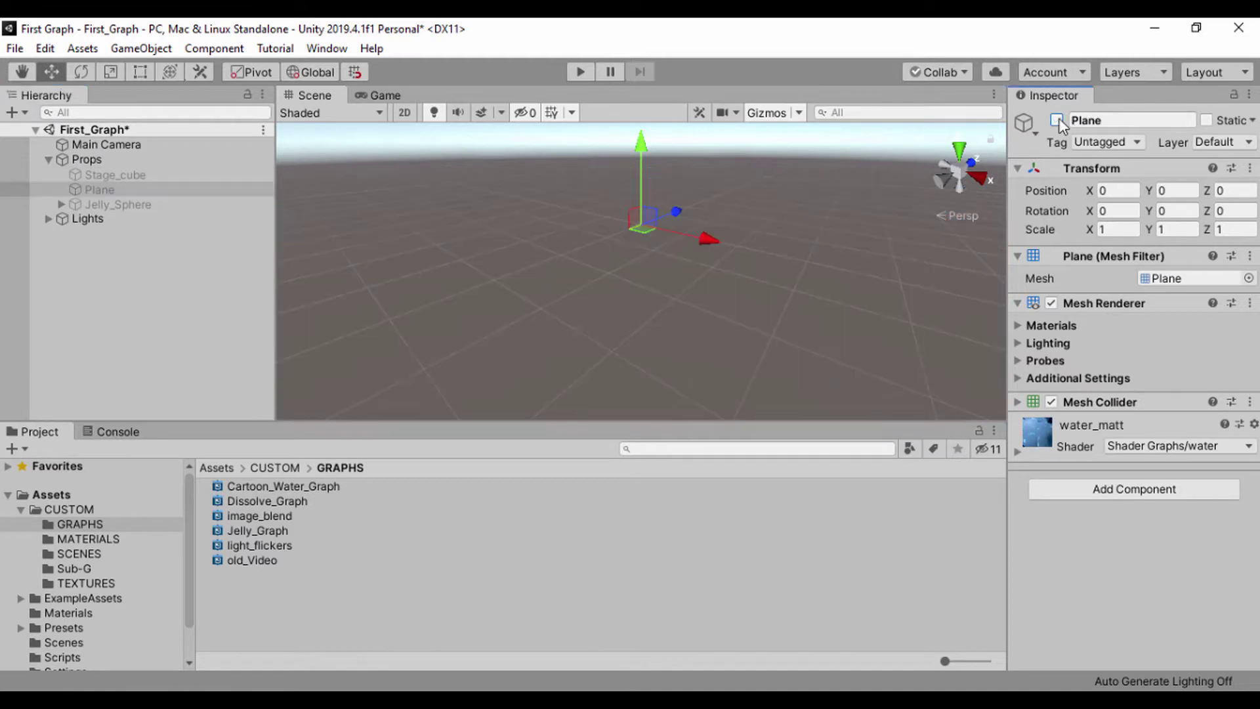
left_click(1057, 120)
left_click(1109, 121)
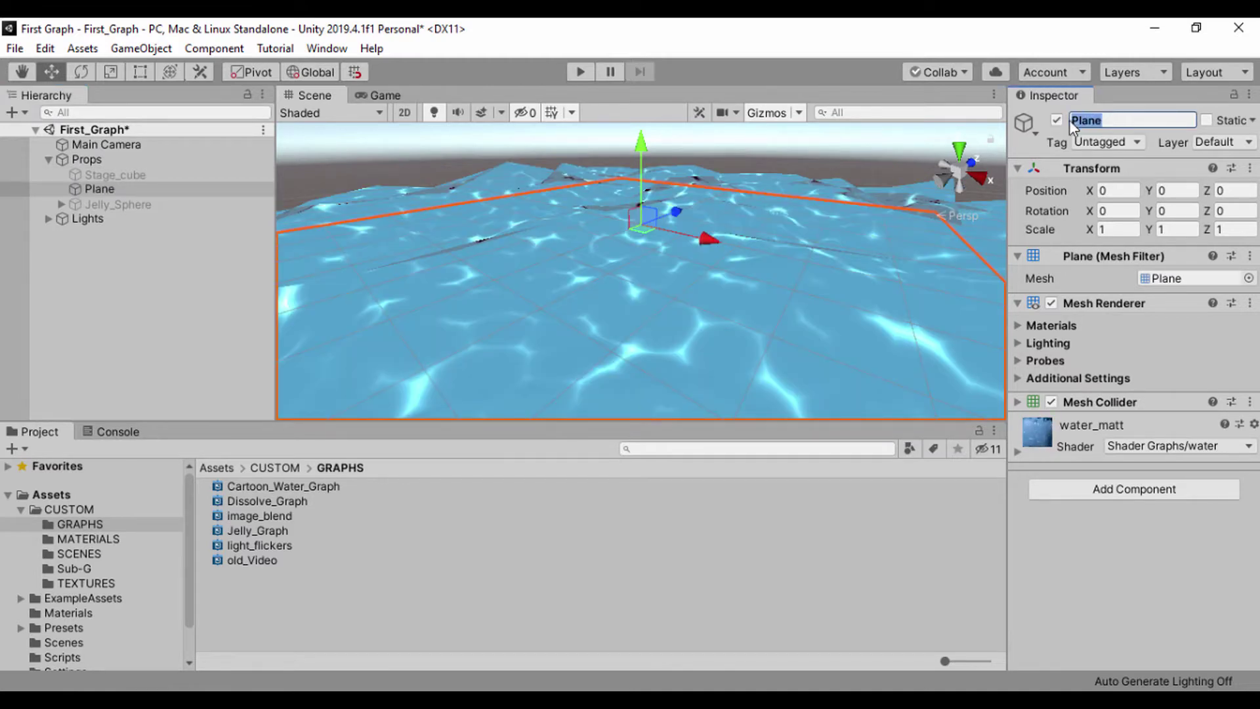
type("Water")
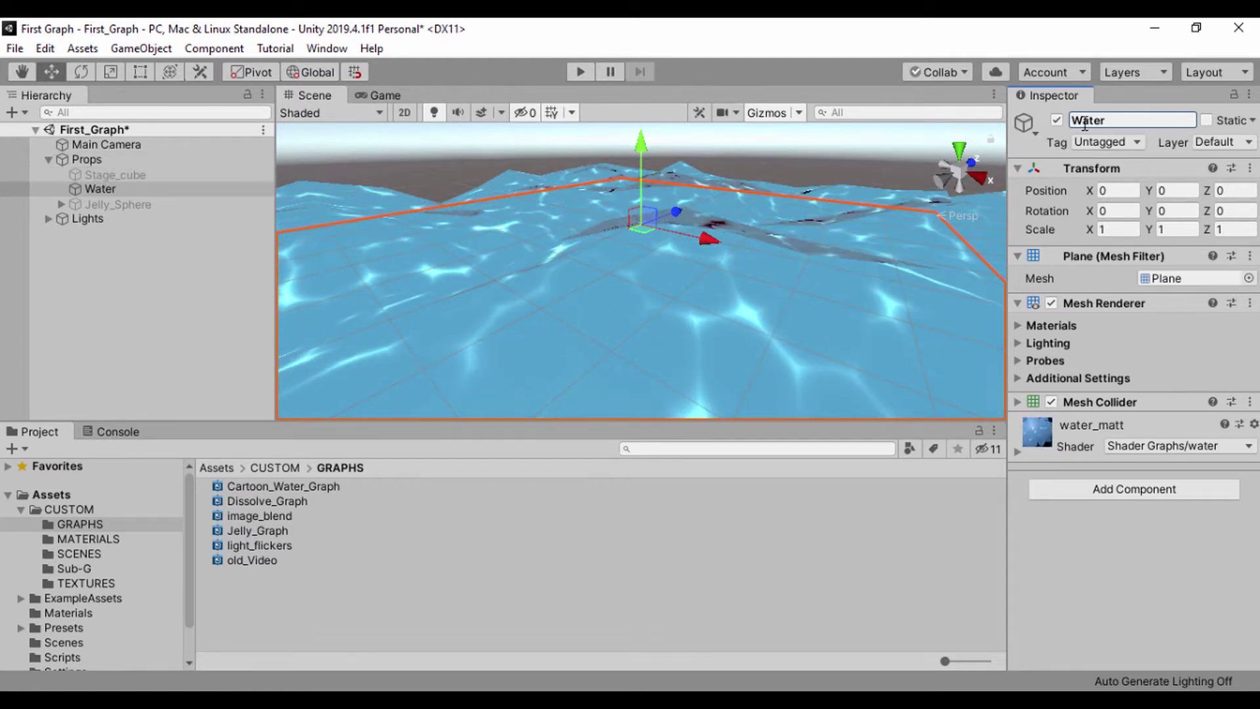
Step: Deactivate the Water object, save the scene and collapse the Props group
left_click(1057, 120)
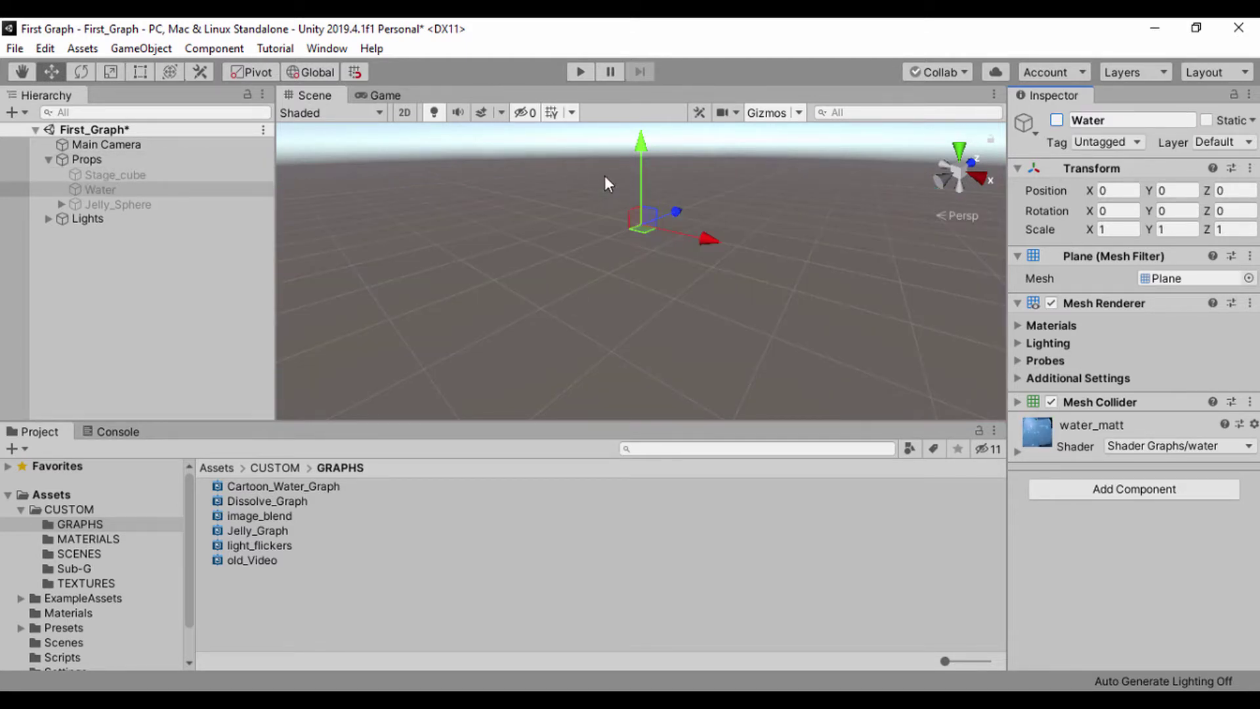
left_click(15, 50)
left_click(38, 119)
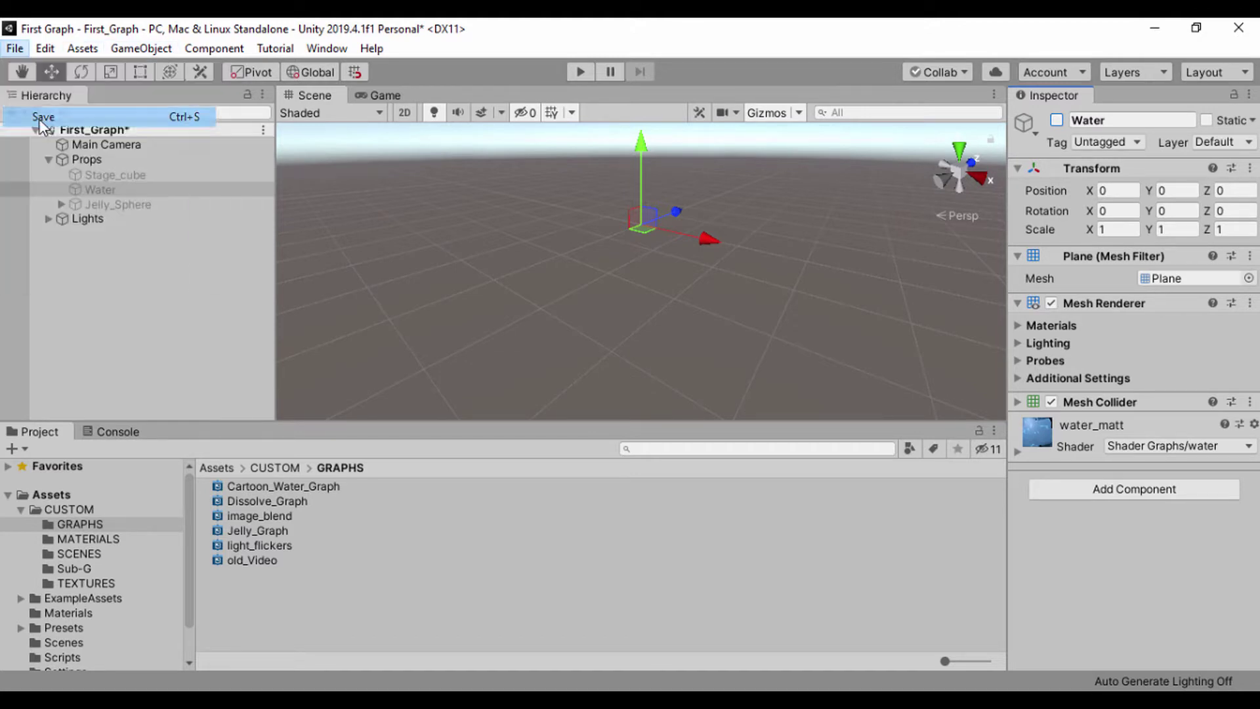
left_click(48, 159)
Step: Add a new 3D plane to the scene and name it Vortex
left_click(118, 52)
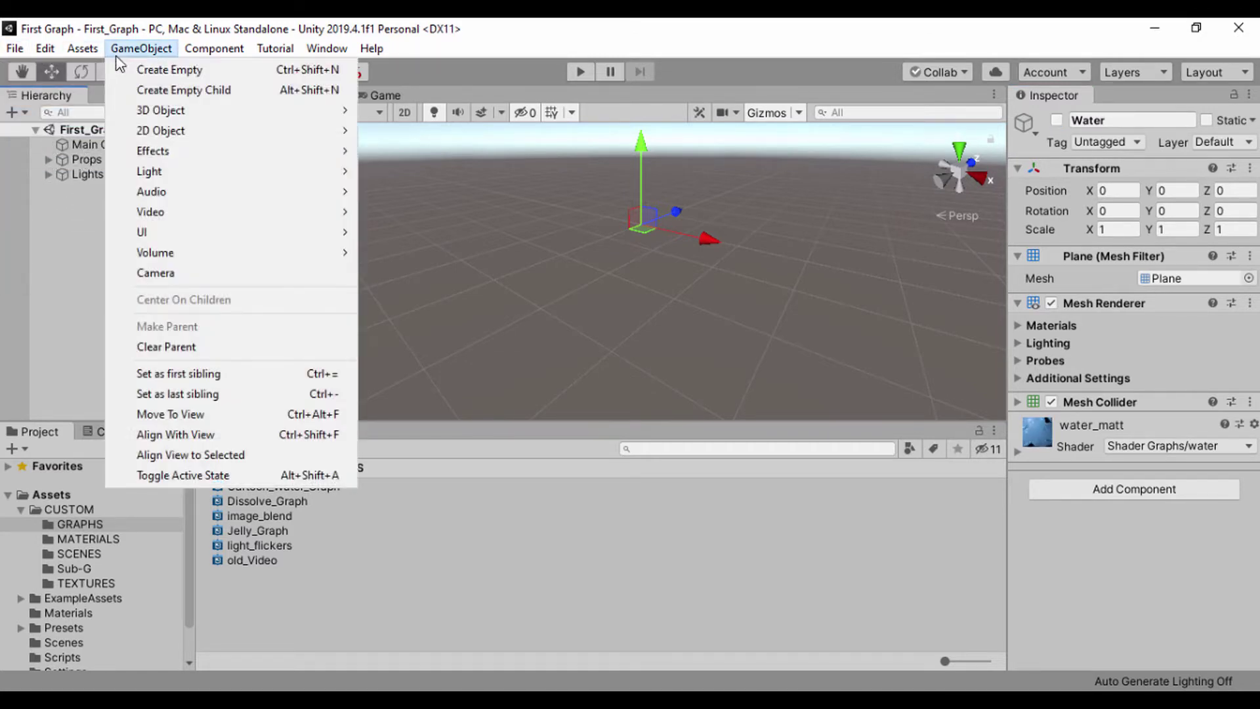
mouse_move(161, 113)
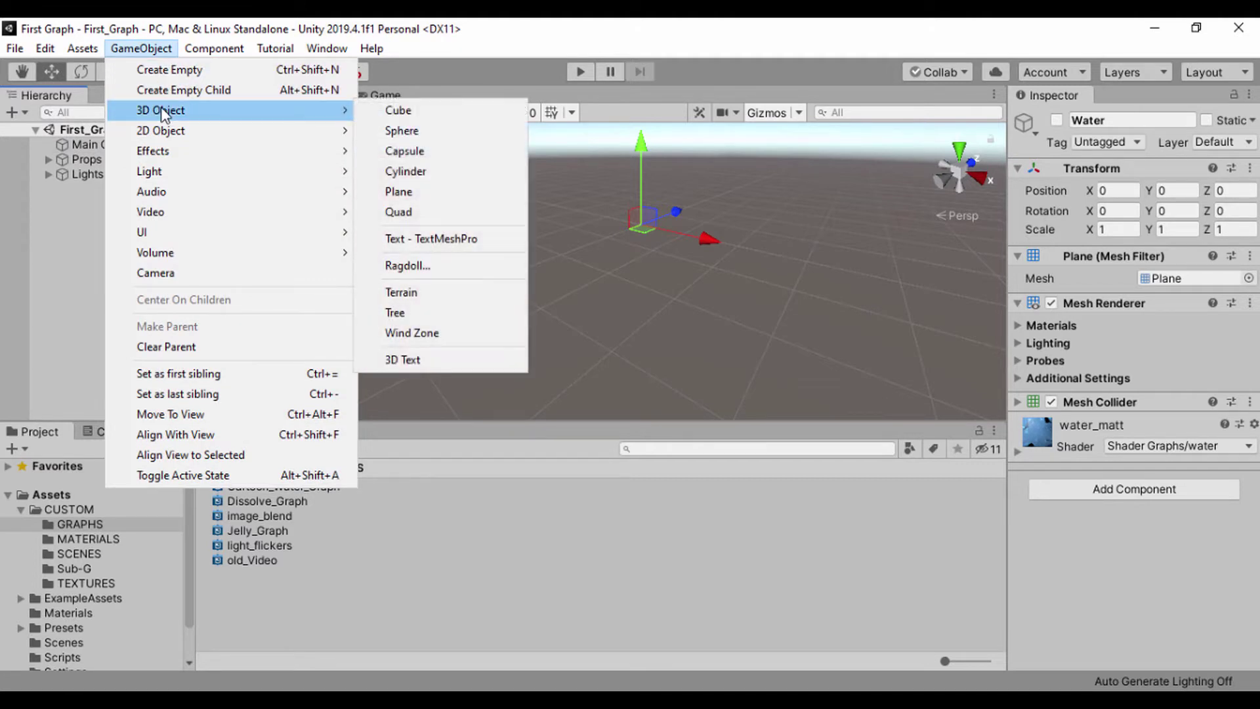
left_click(448, 199)
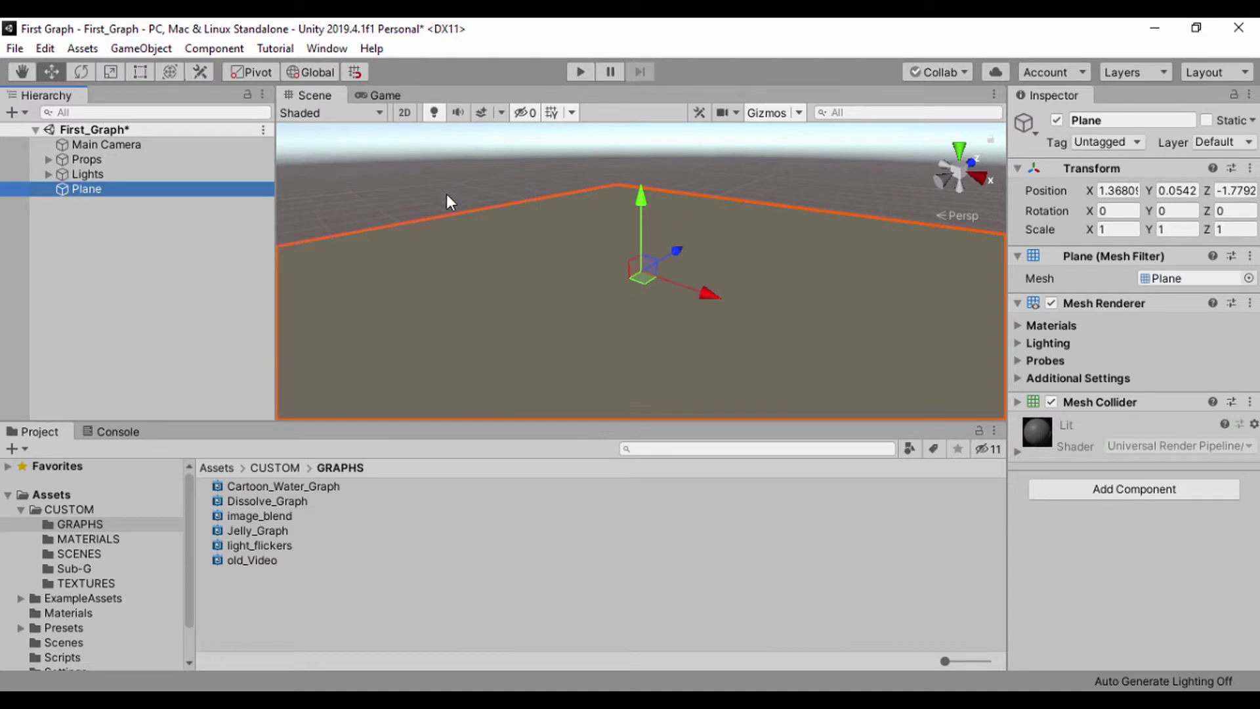
scroll(516, 259, "down", 5)
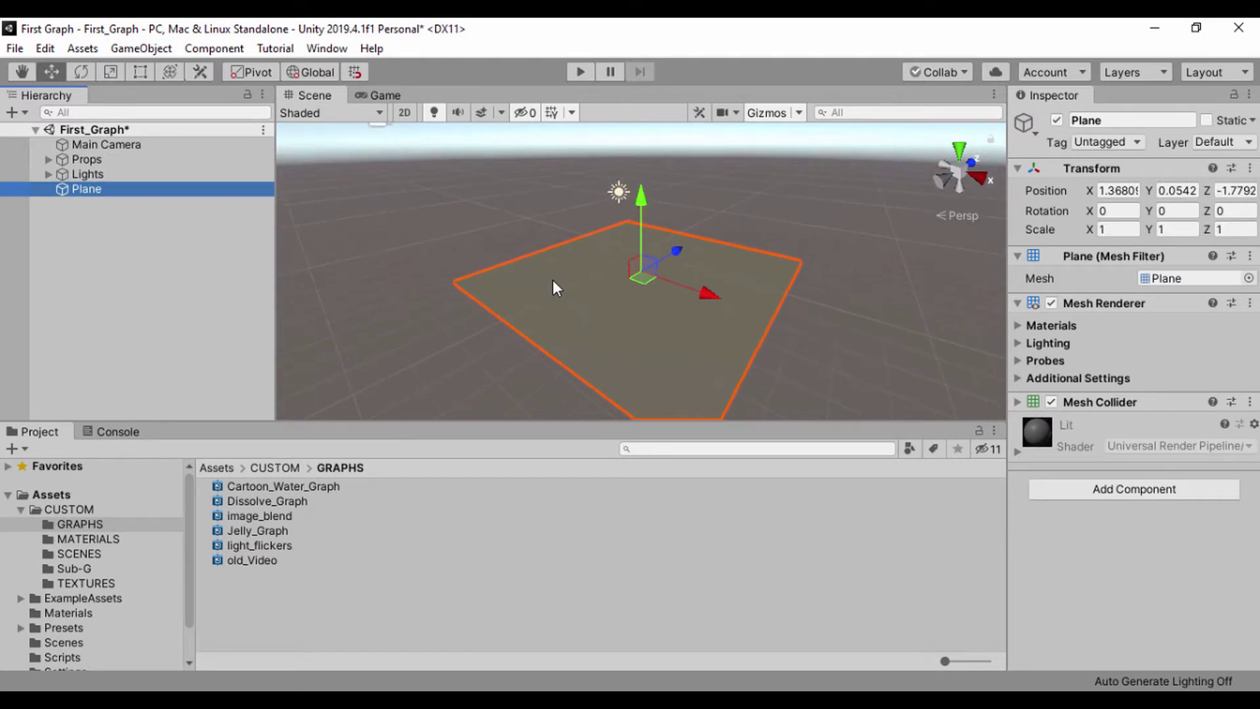
left_click_drag(554, 286, 778, 315, "alt")
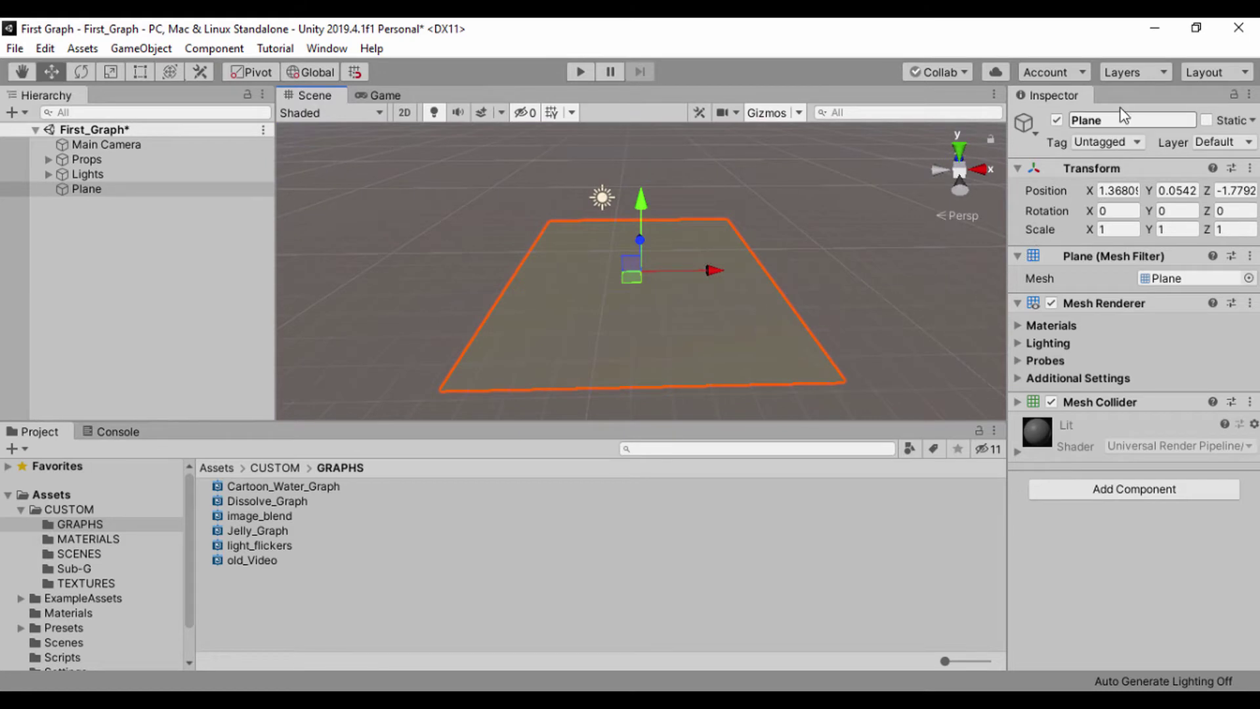
left_click(1123, 125)
type("Vortex")
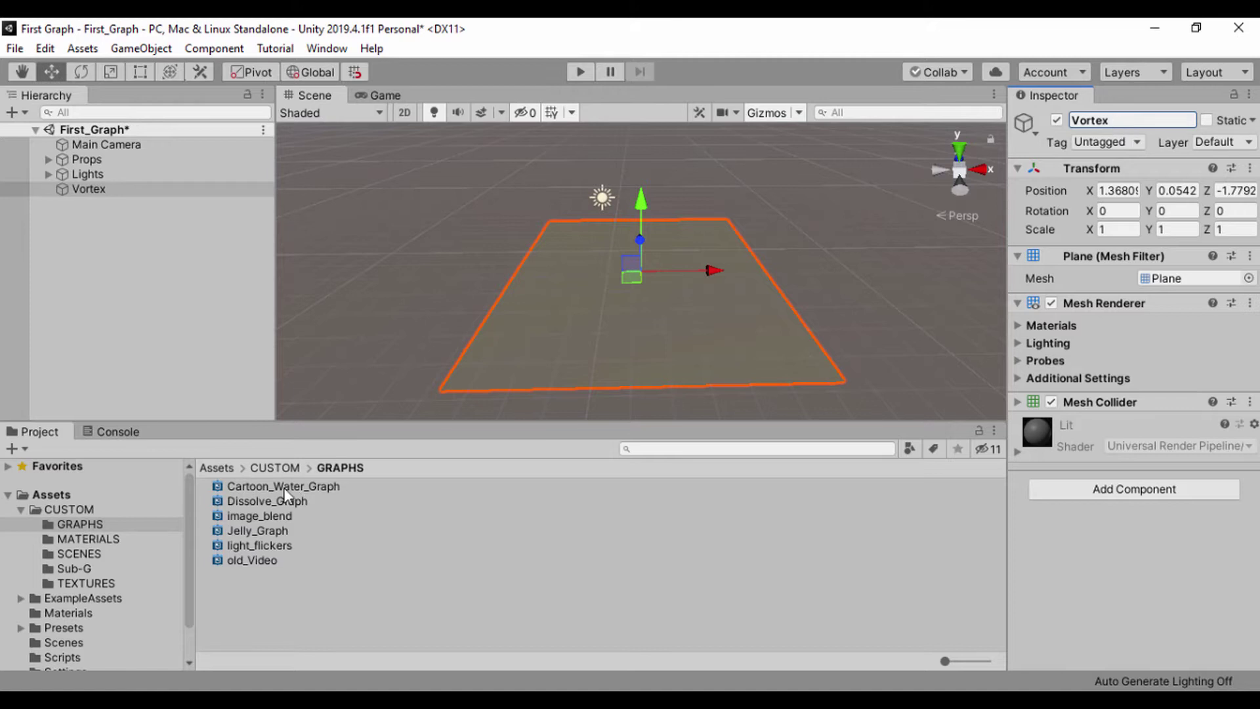
Step: Create a PBR shader graph named Vortex in the CUSTOM/GRAPHS folder
left_click(75, 537)
left_click(77, 523)
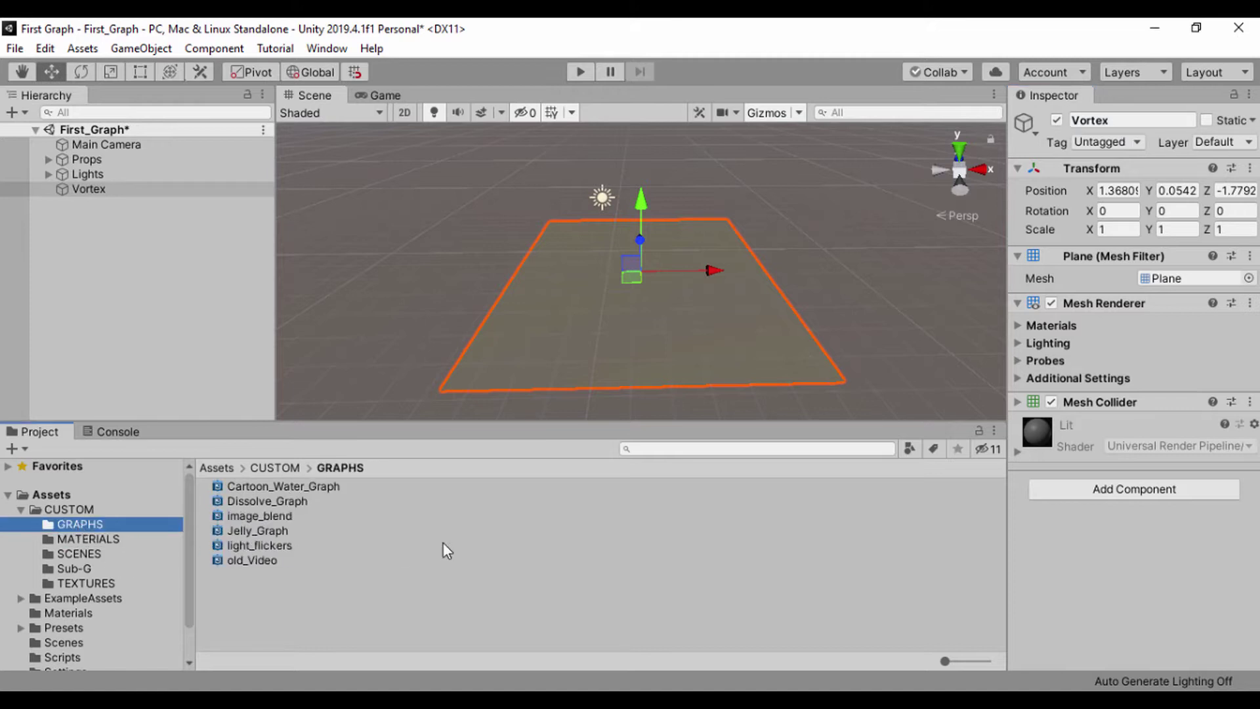
right_click(435, 536)
mouse_move(541, 76)
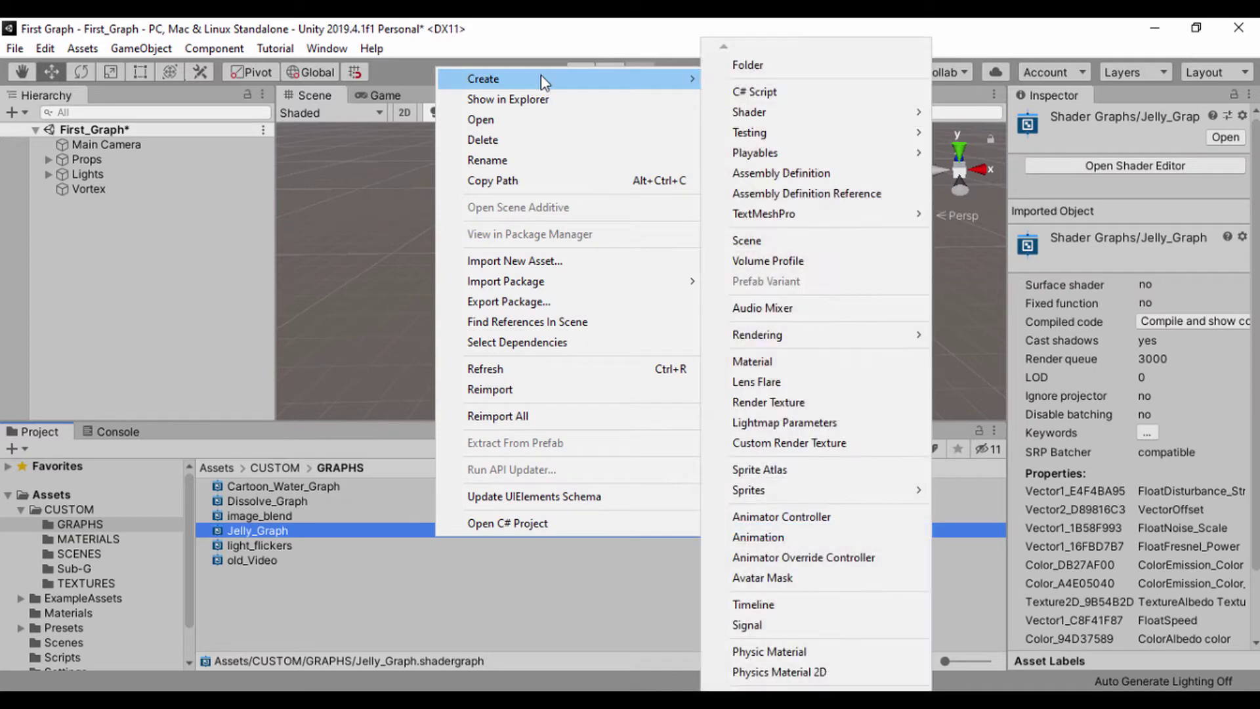
mouse_move(775, 115)
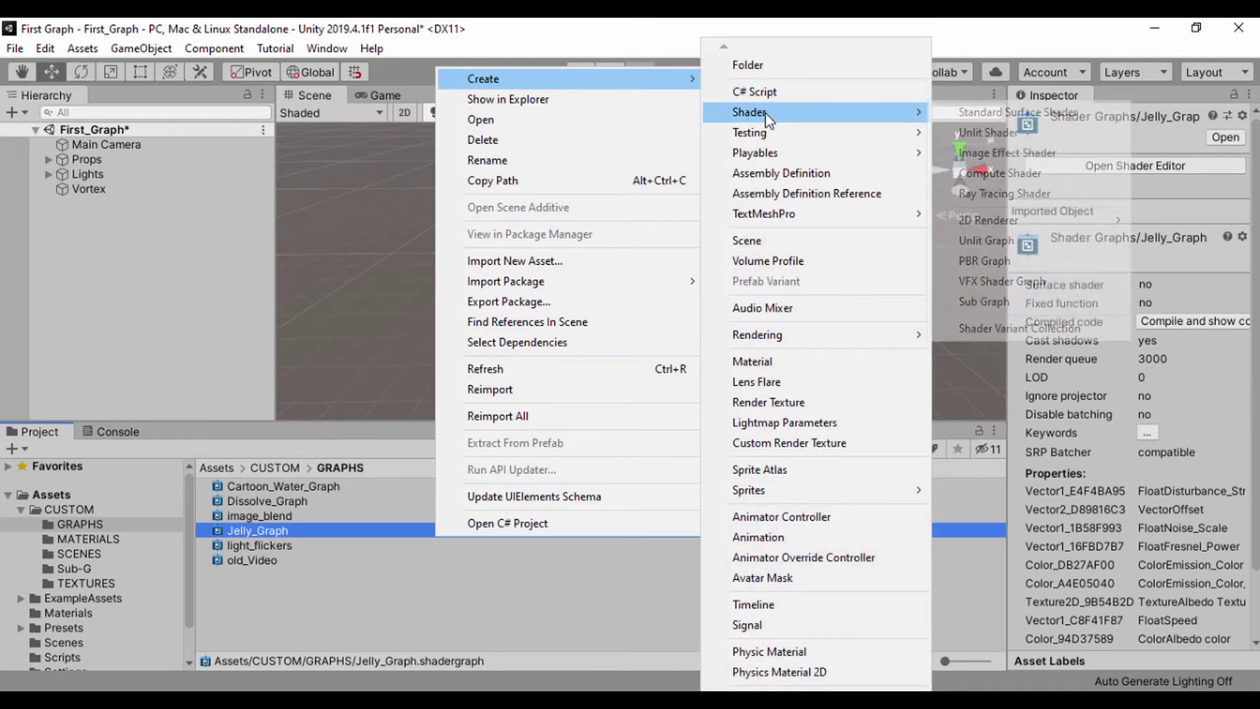
left_click(983, 261)
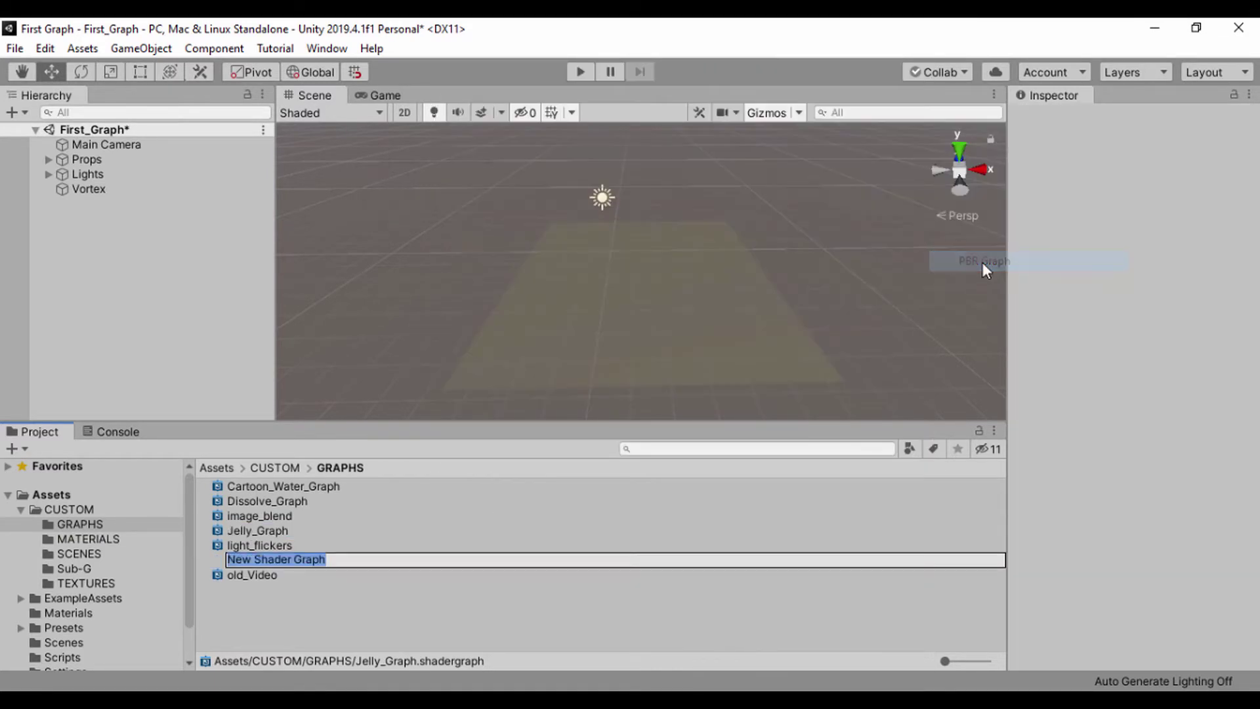
type("Vortex")
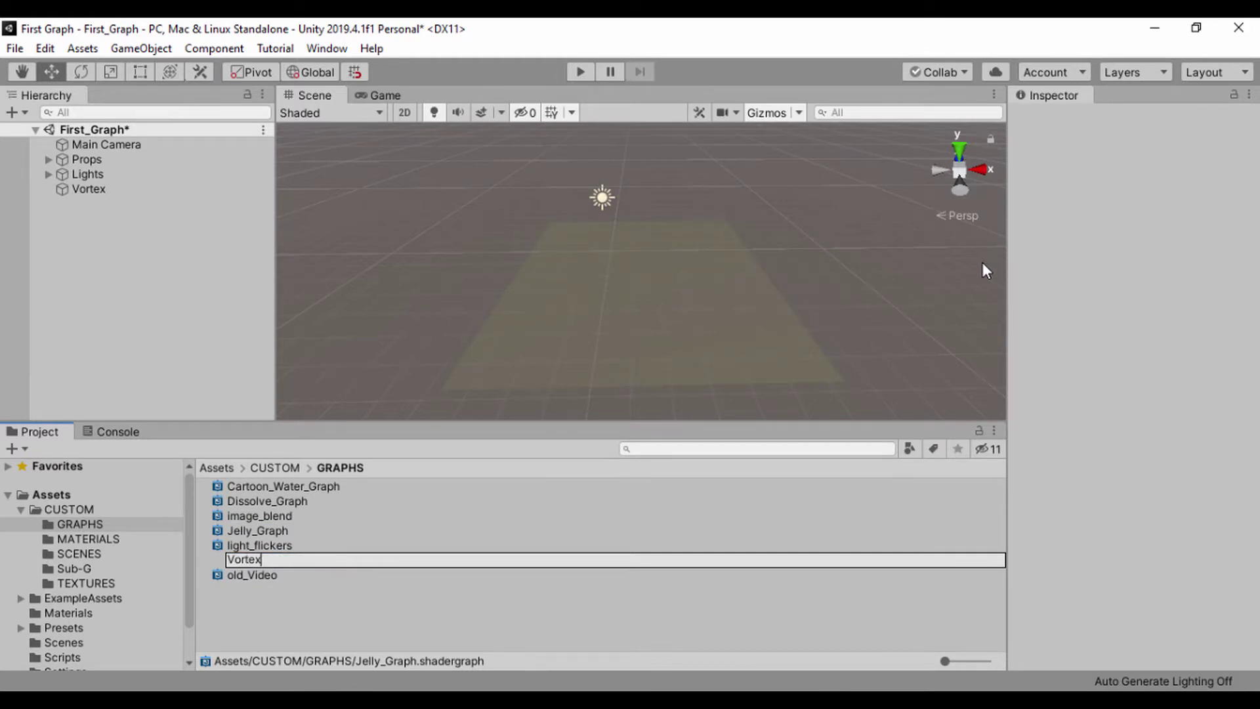
key("Return")
left_click(241, 613)
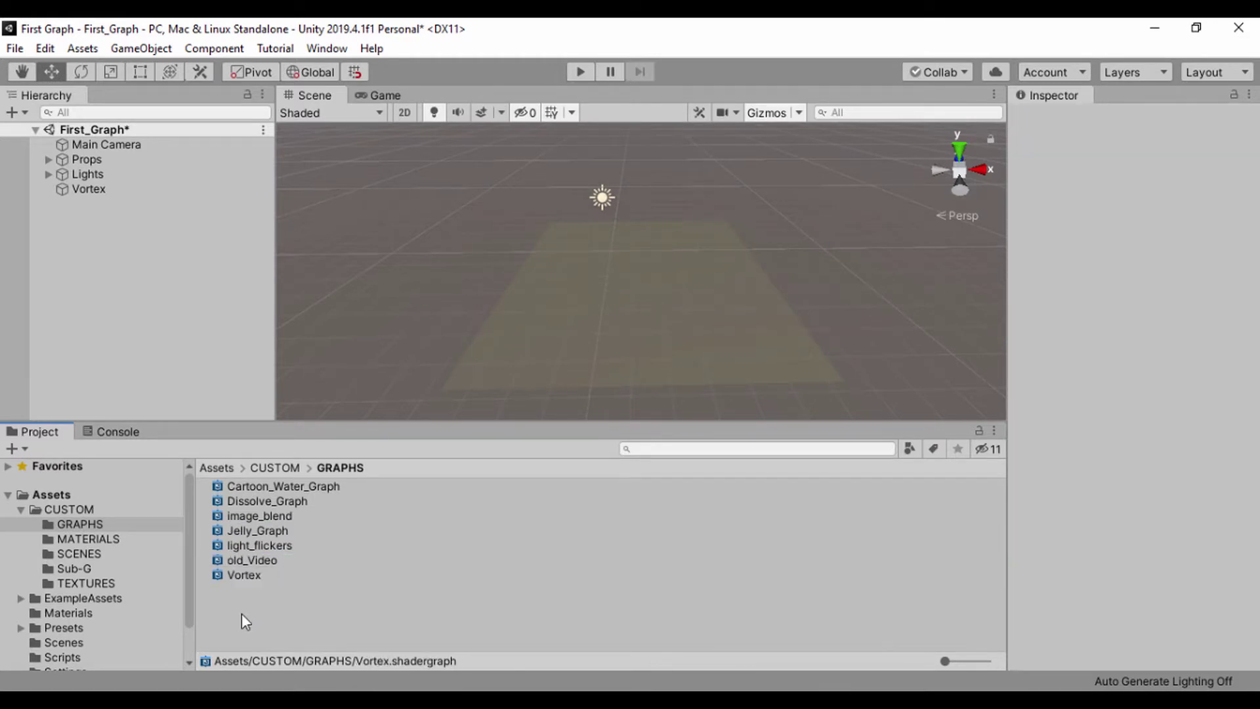
left_click(239, 574)
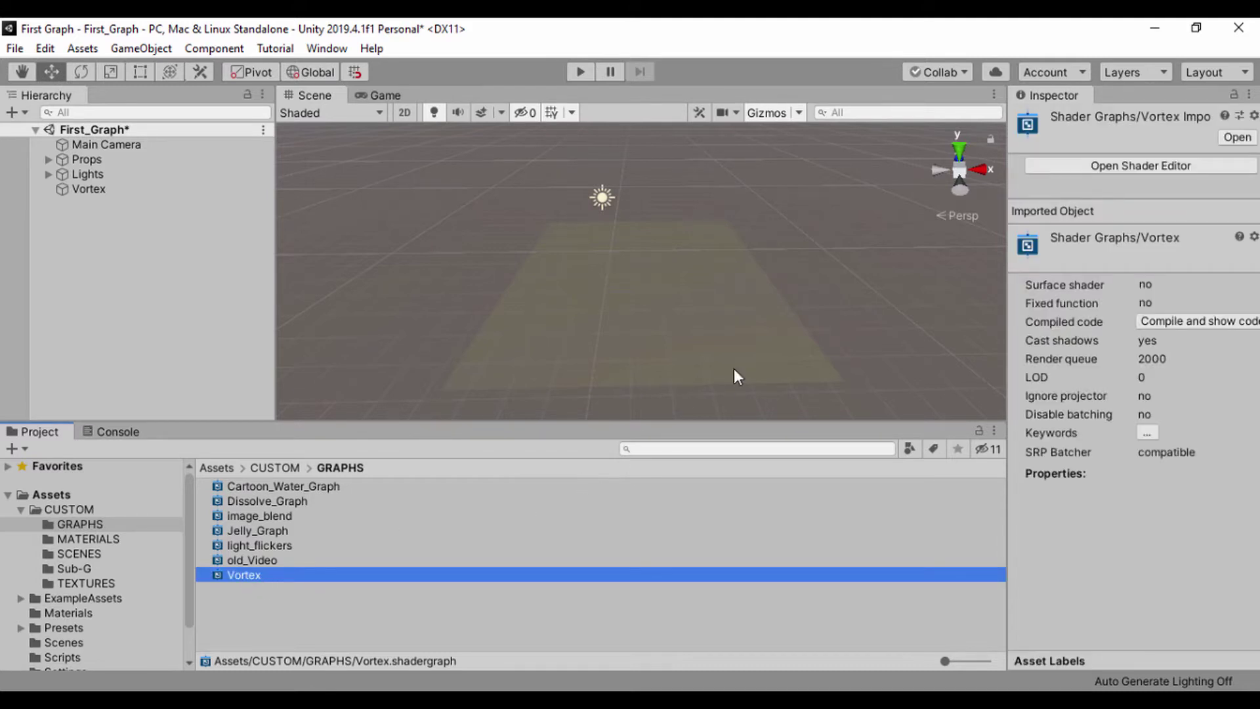
Step: Make the Vortex plane a child of the Props object in the scene hierarchy
left_click_drag(91, 189, 75, 160)
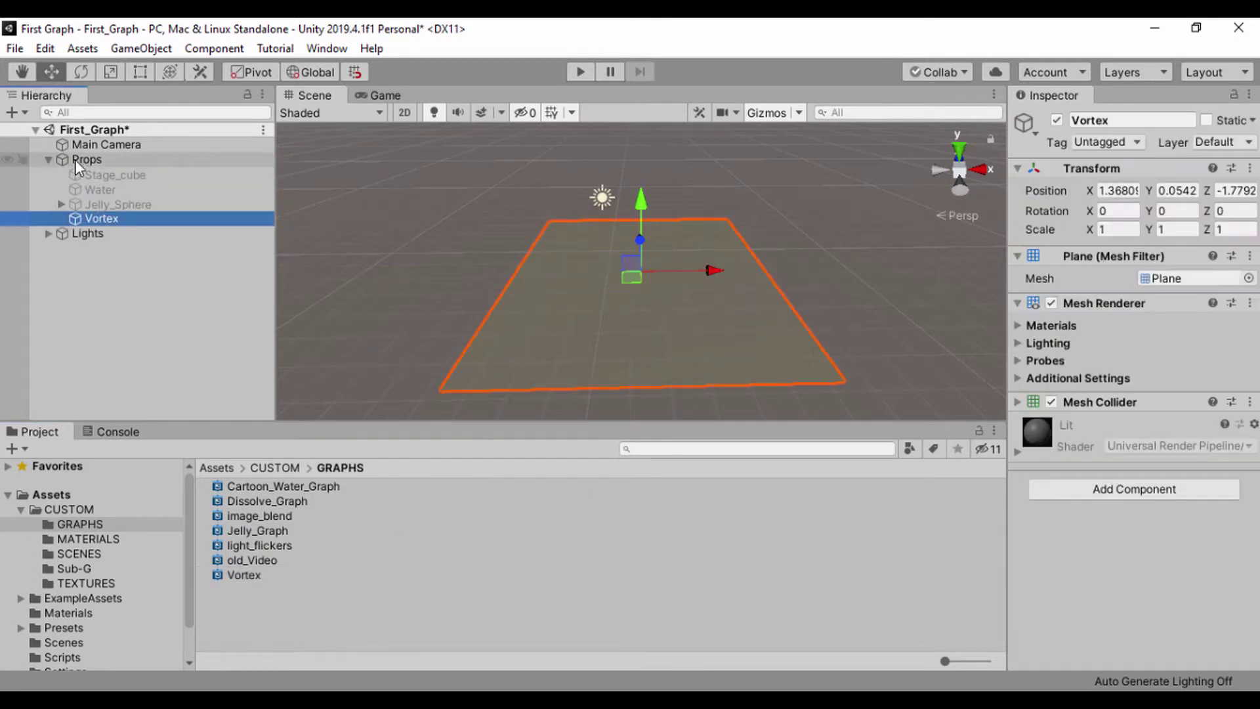
left_click(61, 200)
left_click(61, 200)
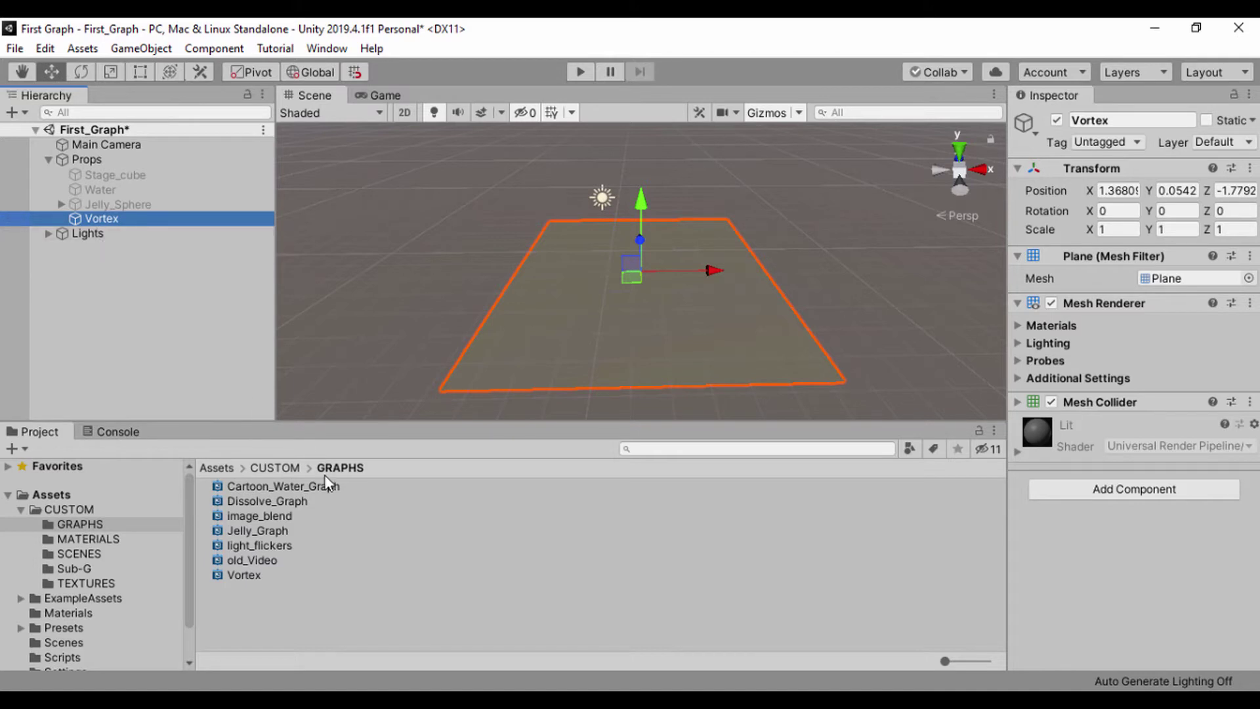
Step: Open the Vortex shader graph in the shader editor and maximize its window
left_click(256, 580)
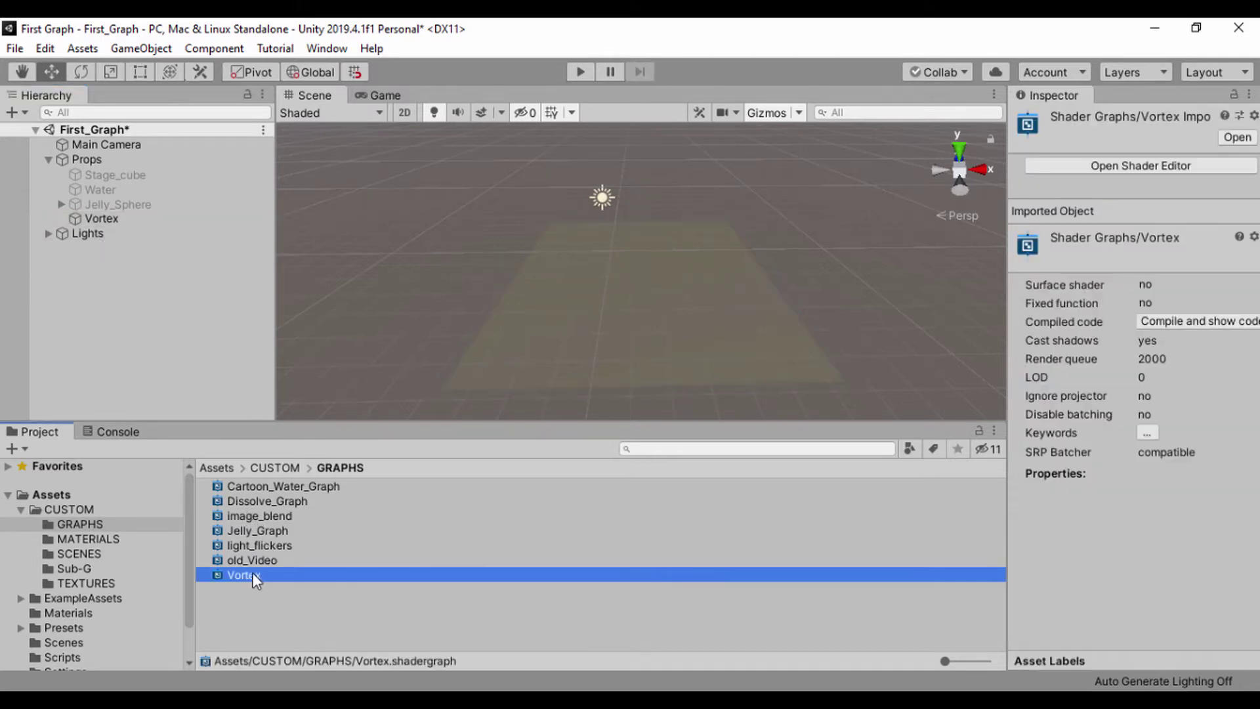
left_click(1133, 170)
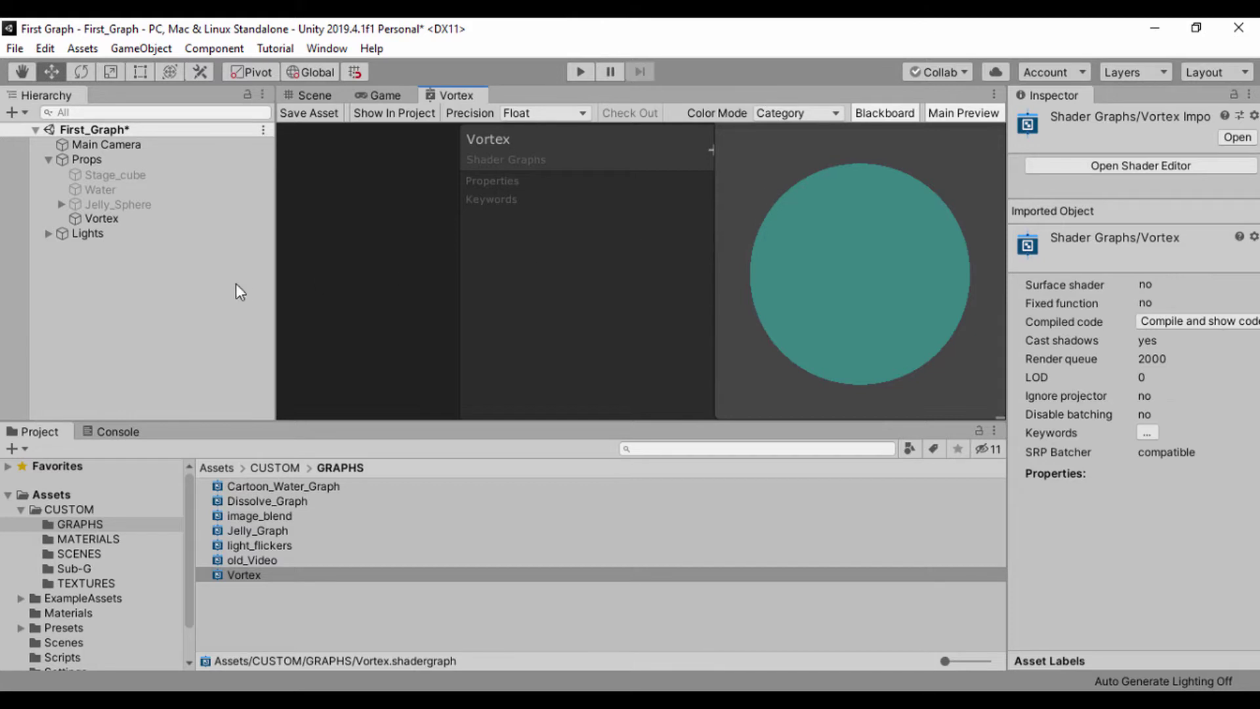
key("shift+space")
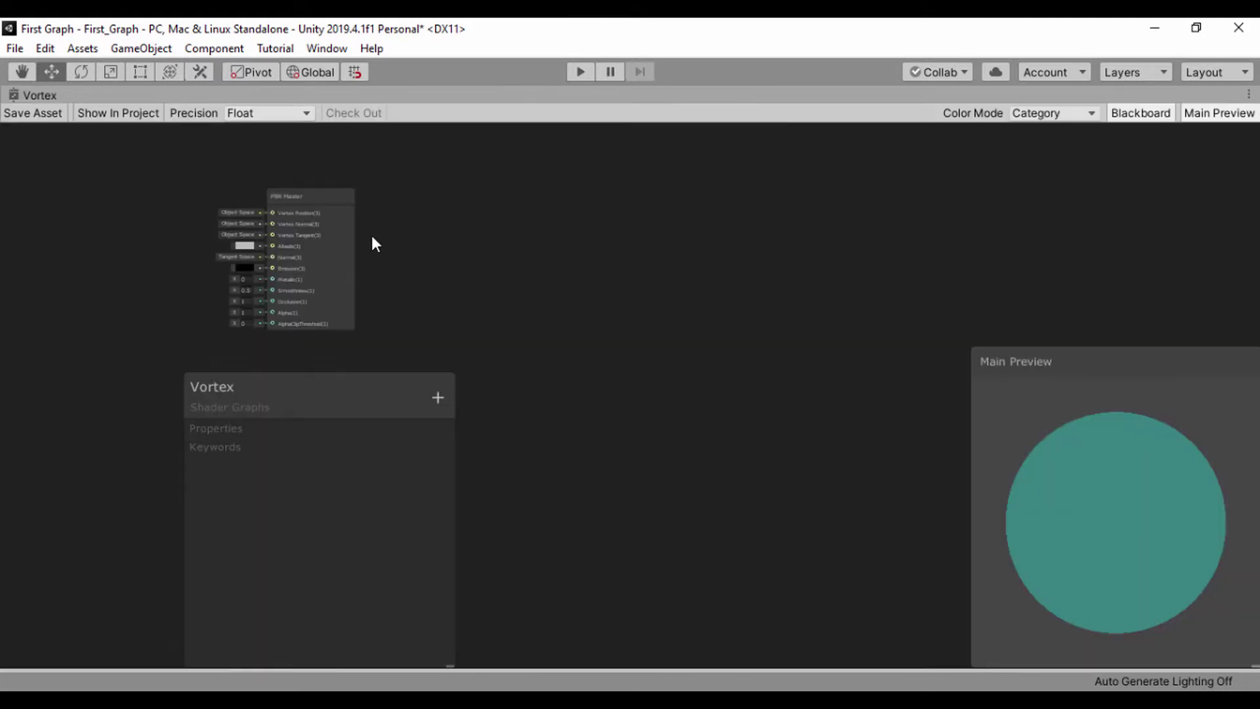
Step: Move the blackboard away from the PBR Master node in the Vortex graph
scroll(429, 222, "up", 3)
middle_click_drag(436, 233, 1094, 341)
left_click(1192, 117)
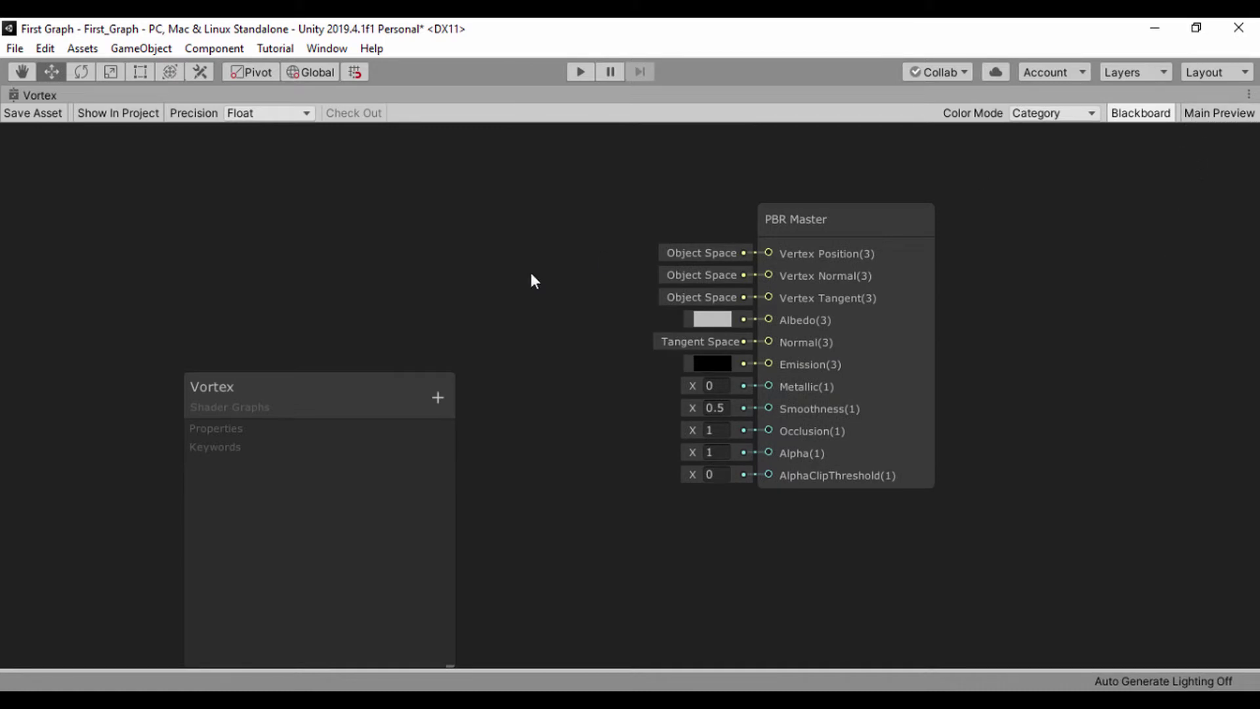
left_click_drag(287, 387, 188, 302)
left_click(1185, 113)
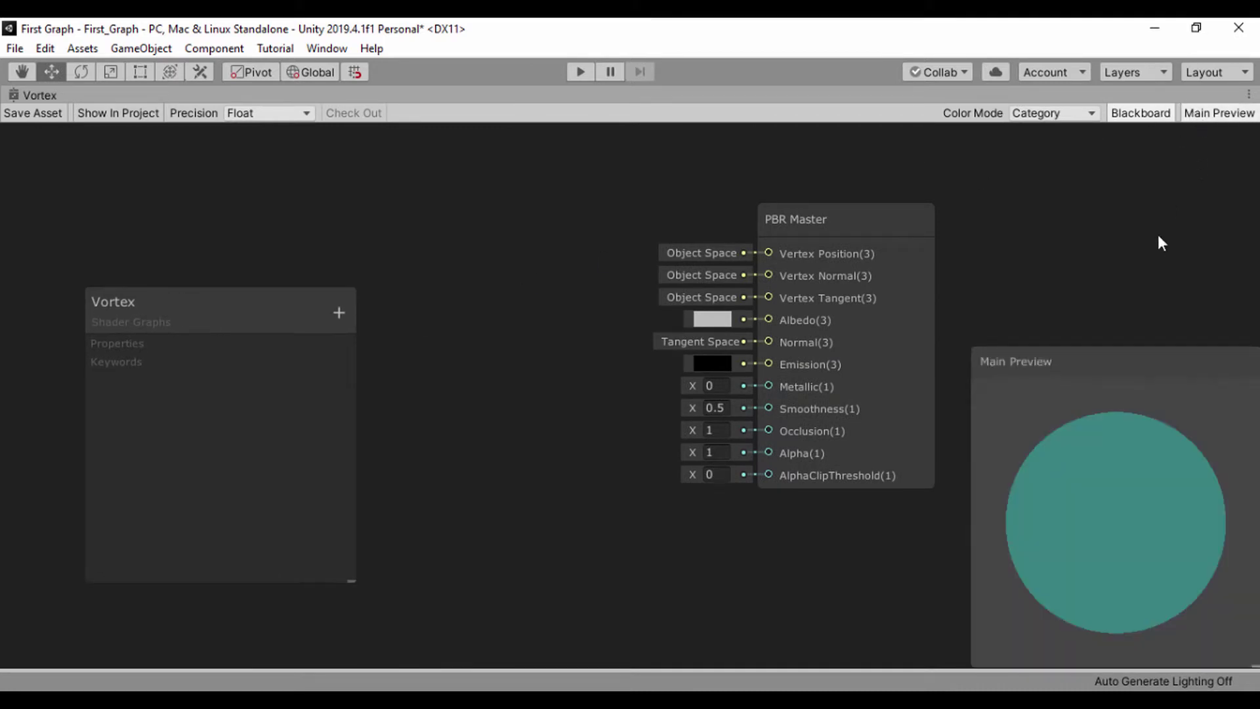
Step: Set the main preview's mesh to Quad and zoom out until the whole quad fits
right_click(1105, 473)
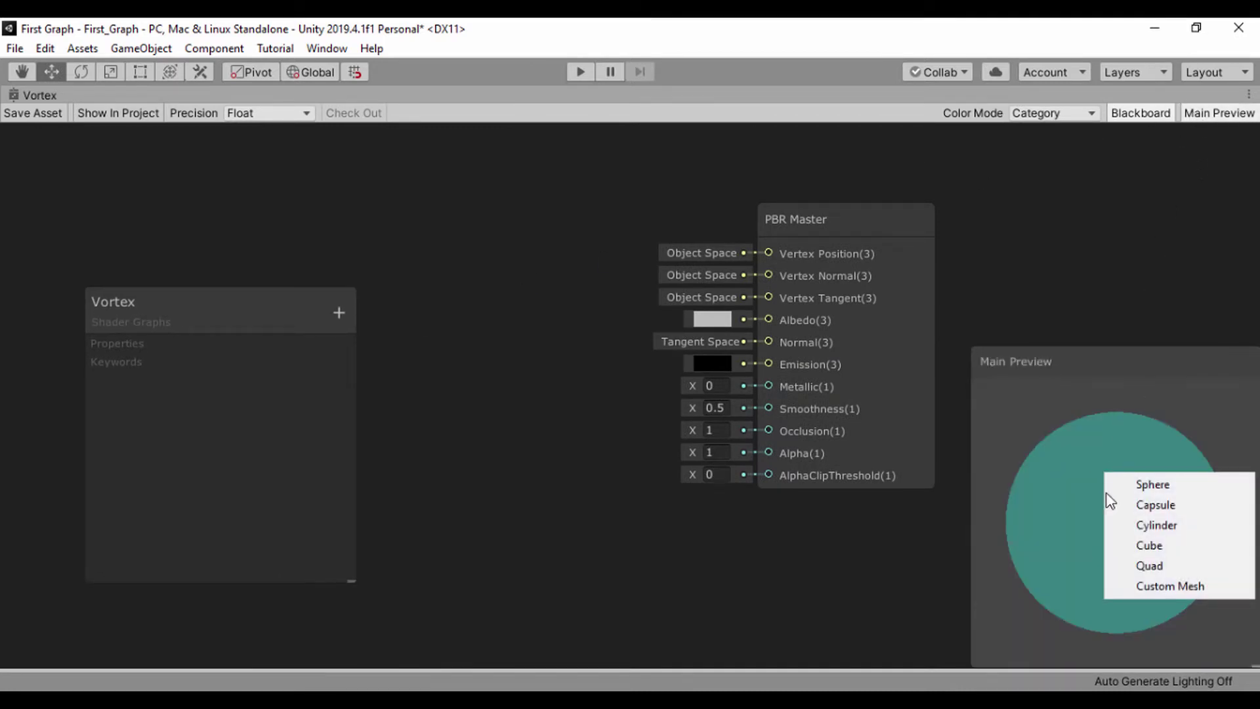
left_click(1152, 569)
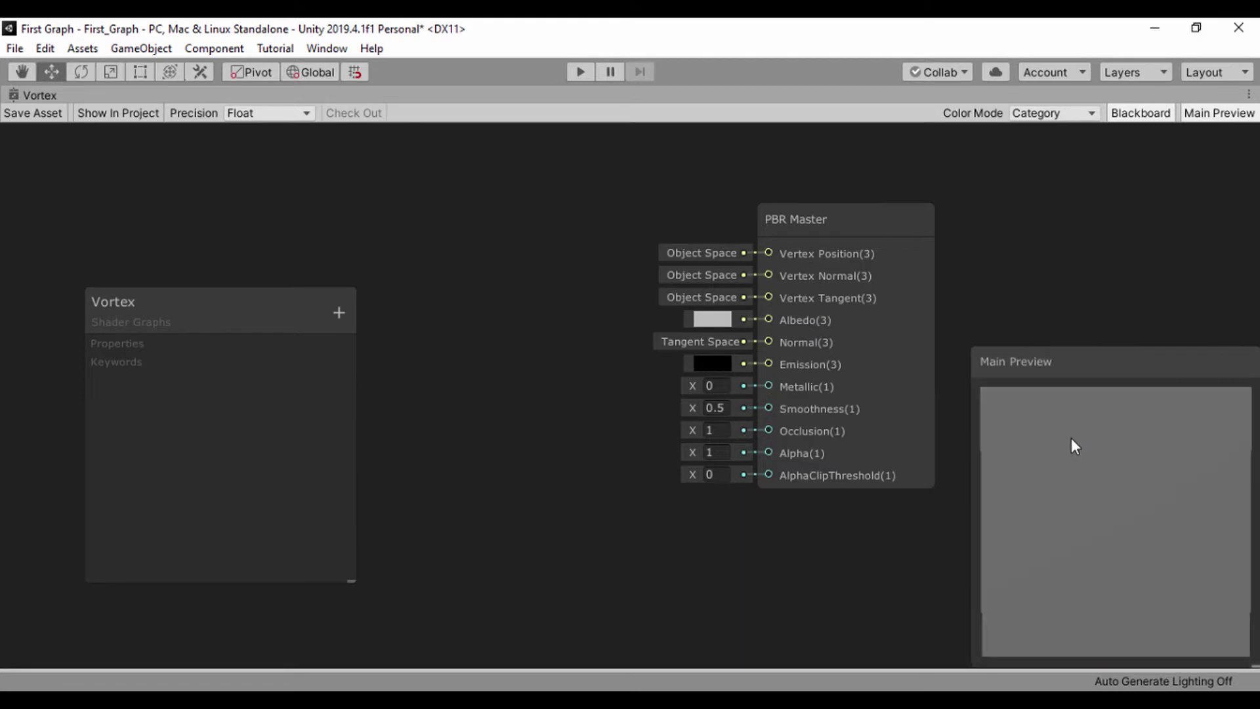
scroll(1092, 454, "down", 3)
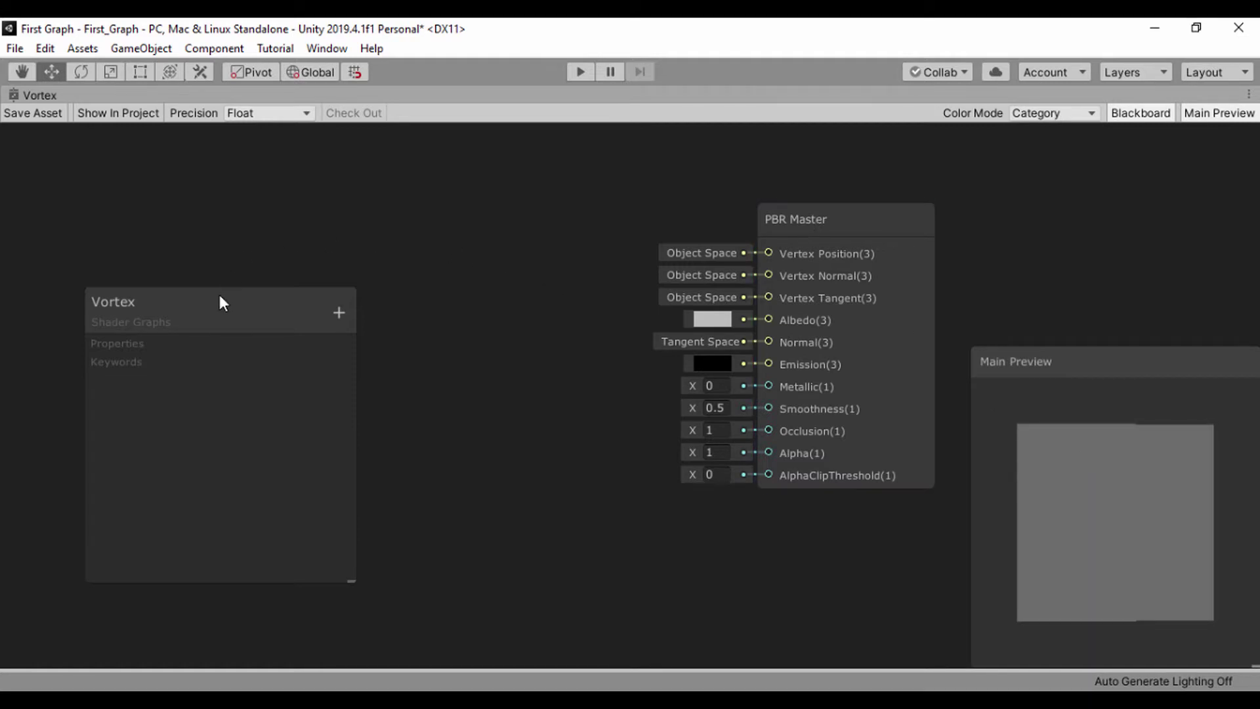
Step: Hide the blackboard and add a Twirl node to the graph
left_click(1139, 114)
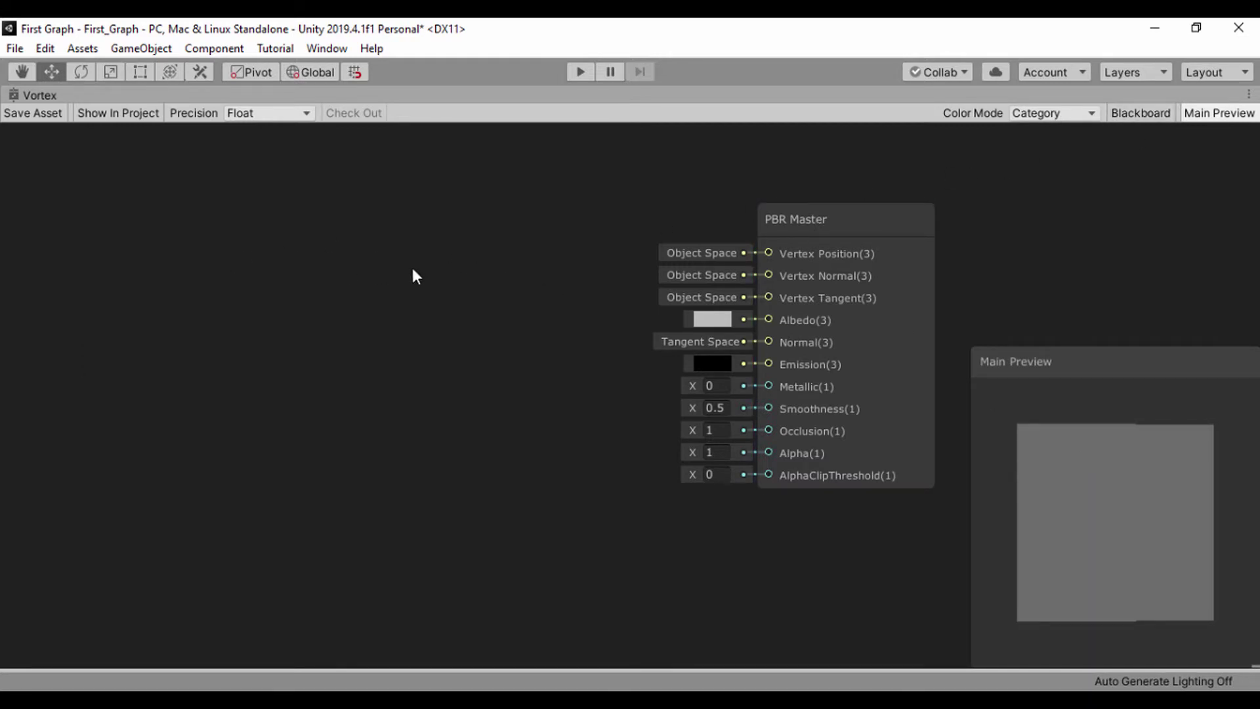
middle_click_drag(420, 263, 439, 292)
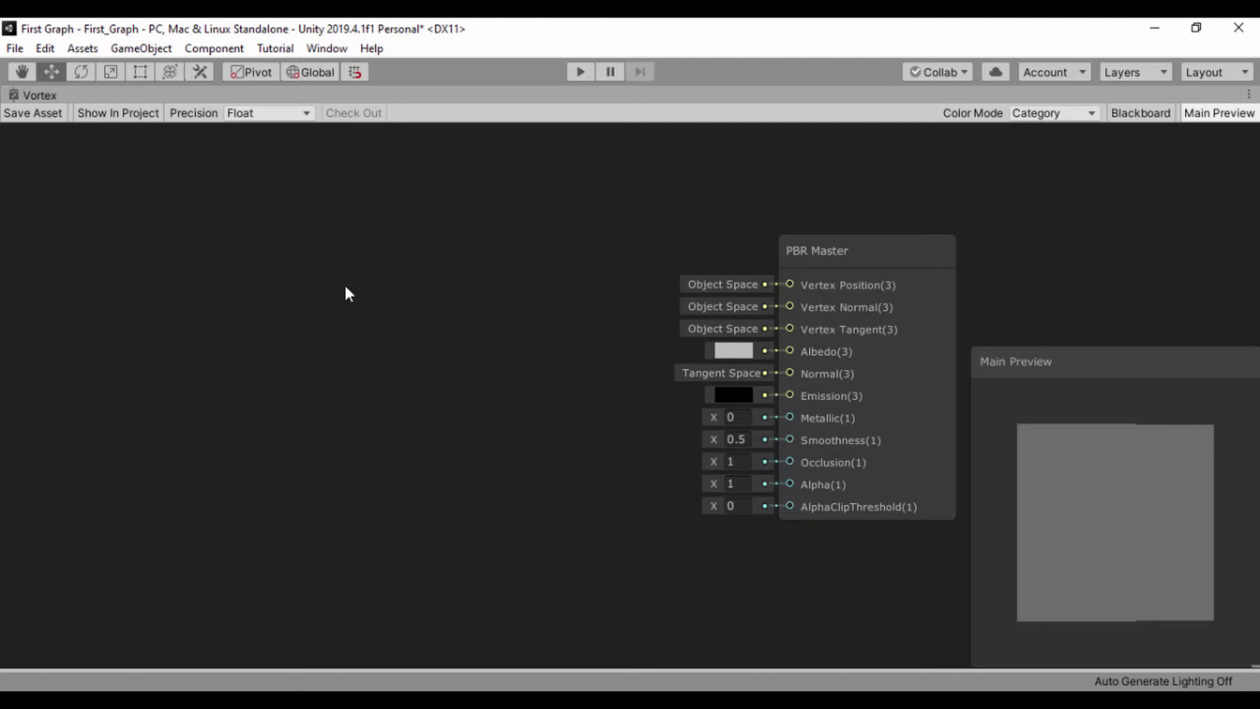
key("space")
type("twir")
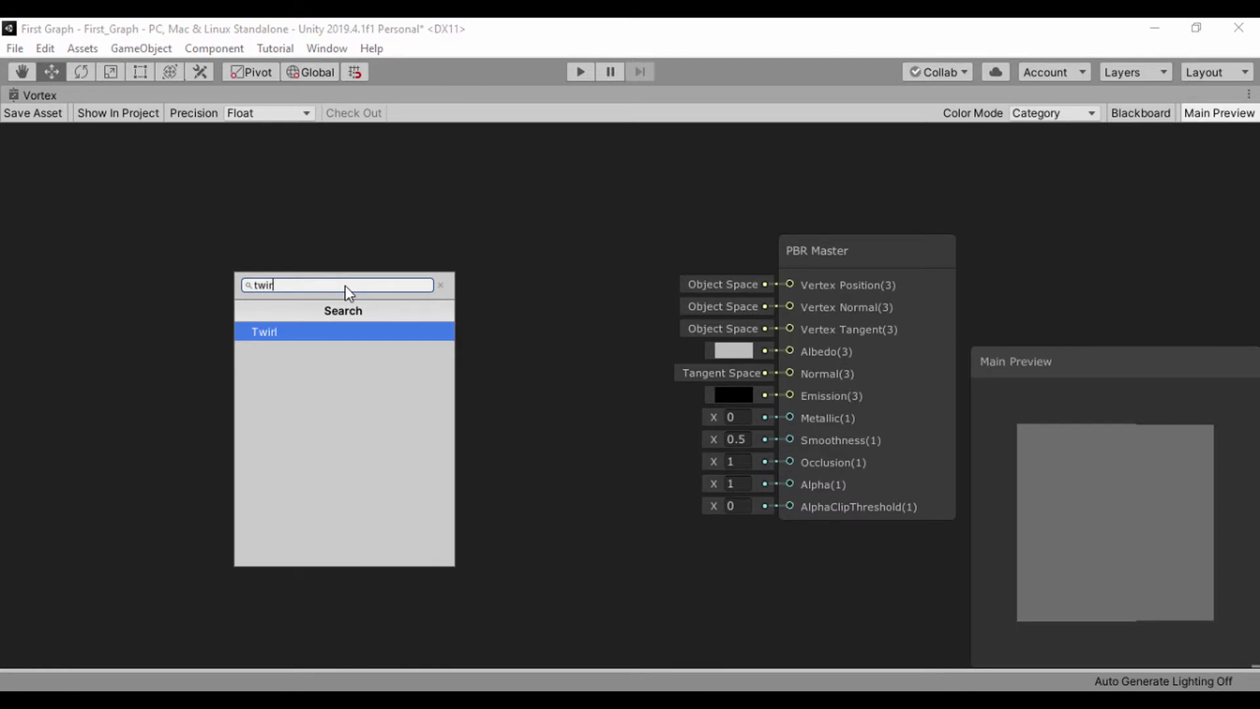
key("Return")
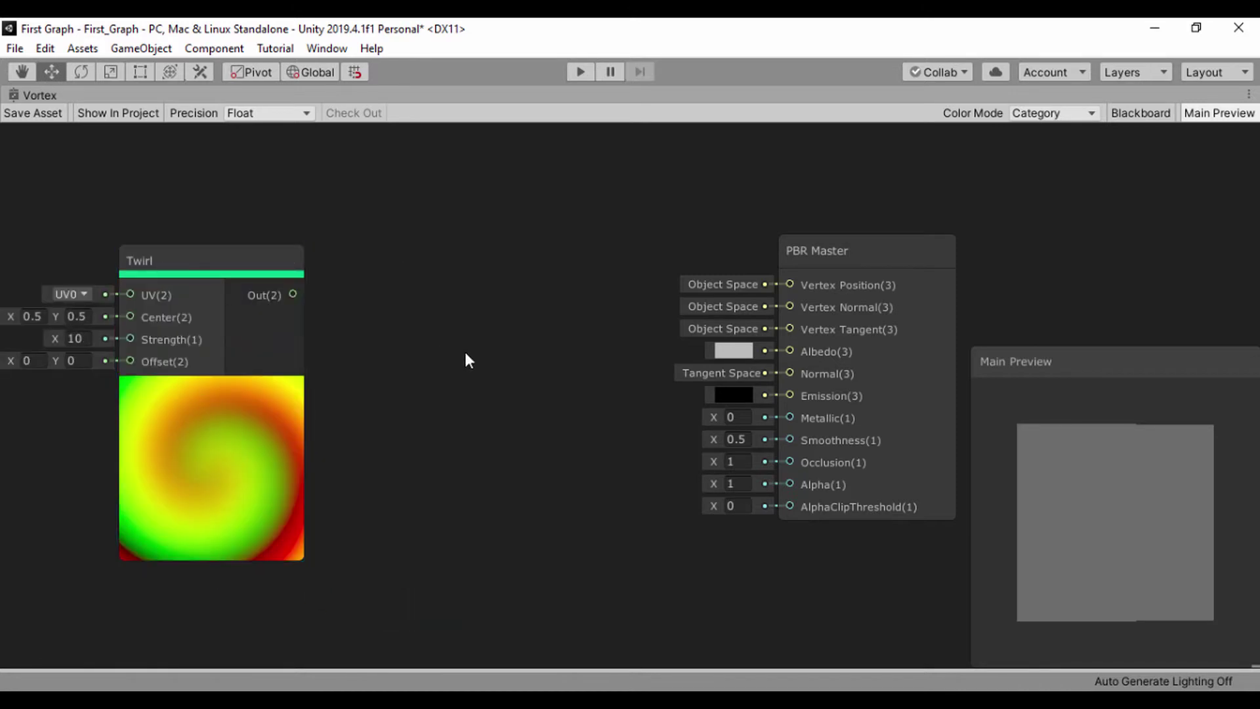
Step: Add a Voronoi node and connect the Twirl node's Out to its UV input
key("space")
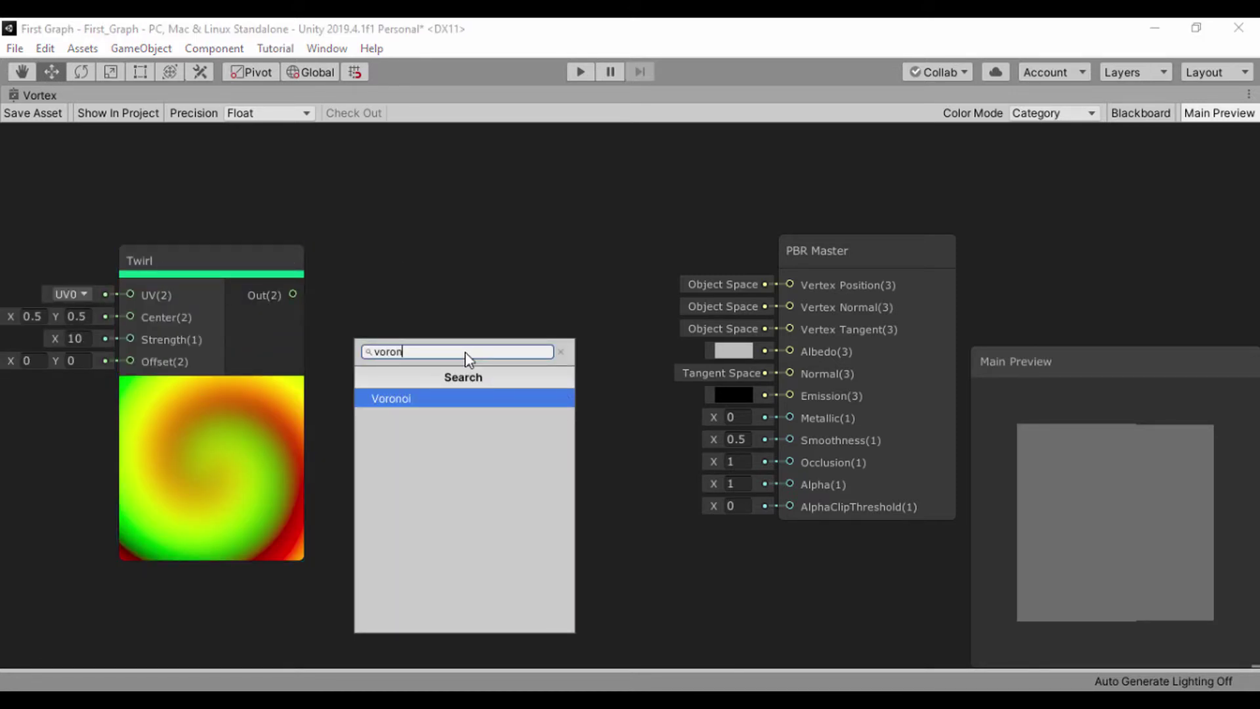
key("Return")
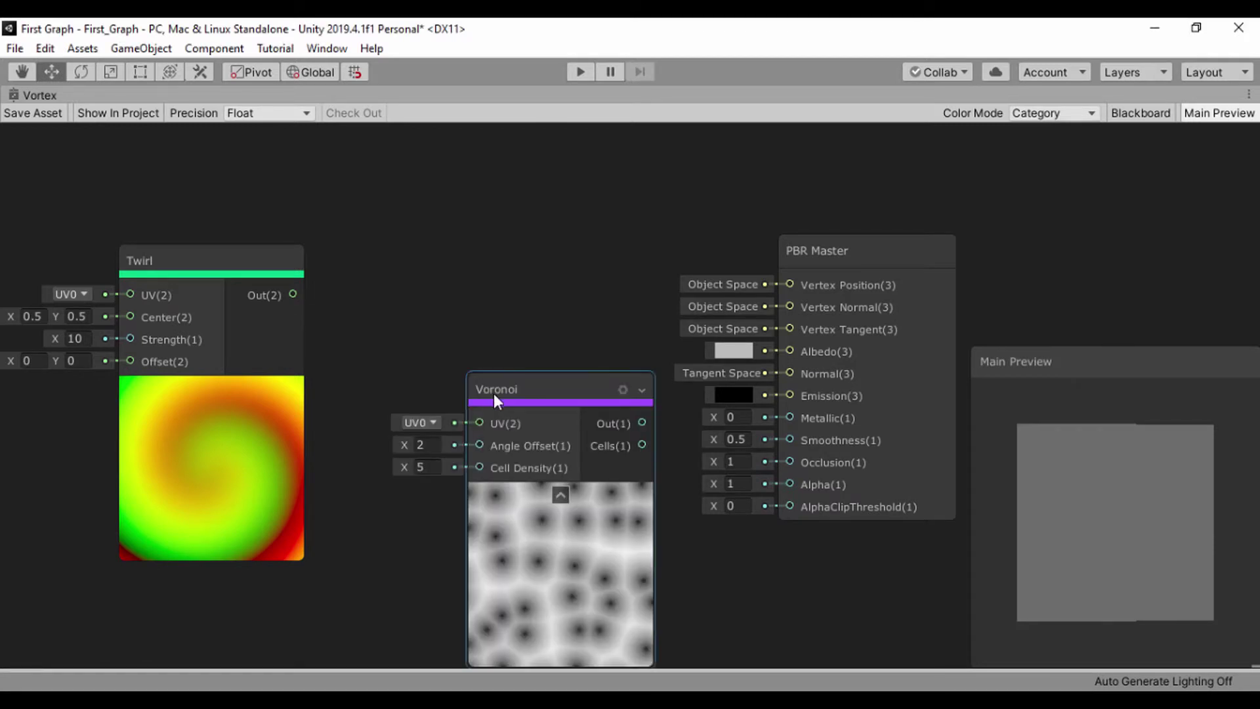
left_click_drag(493, 393, 494, 353)
left_click_drag(294, 294, 447, 275)
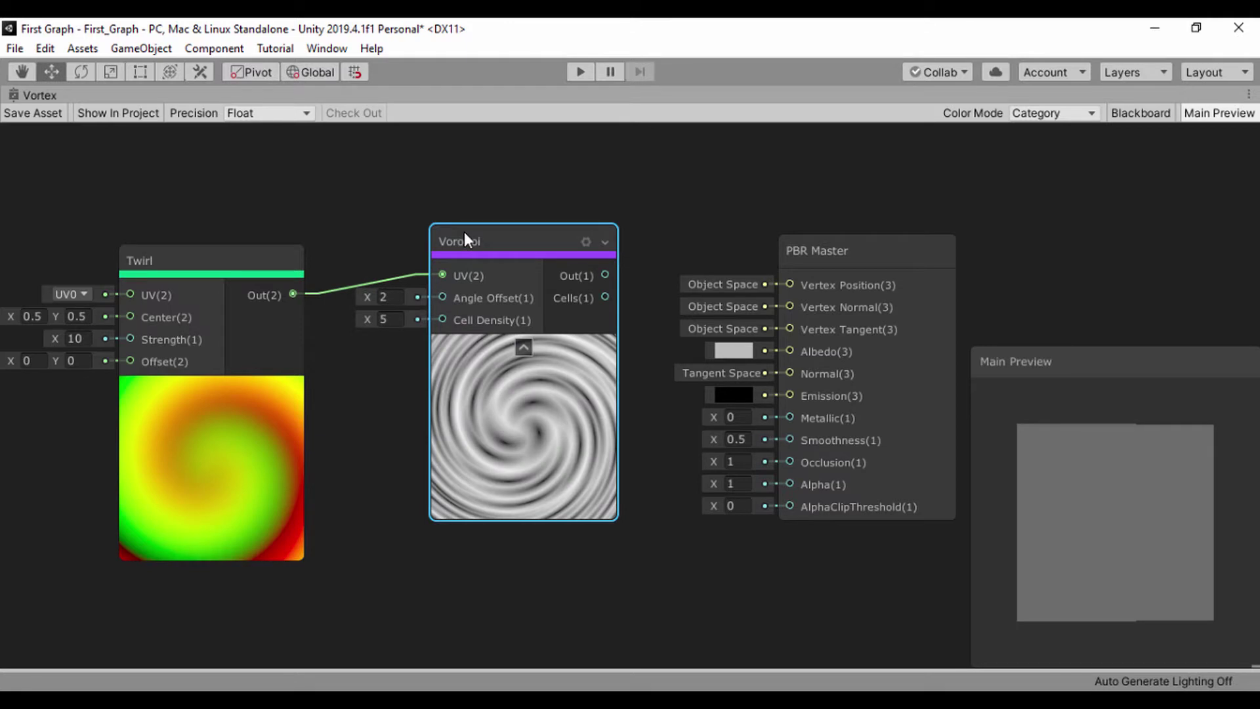
Step: Rearrange the Twirl, Voronoi and PBR Master nodes with more space between them
left_click_drag(463, 231, 535, 195)
left_click_drag(857, 315, 1086, 245)
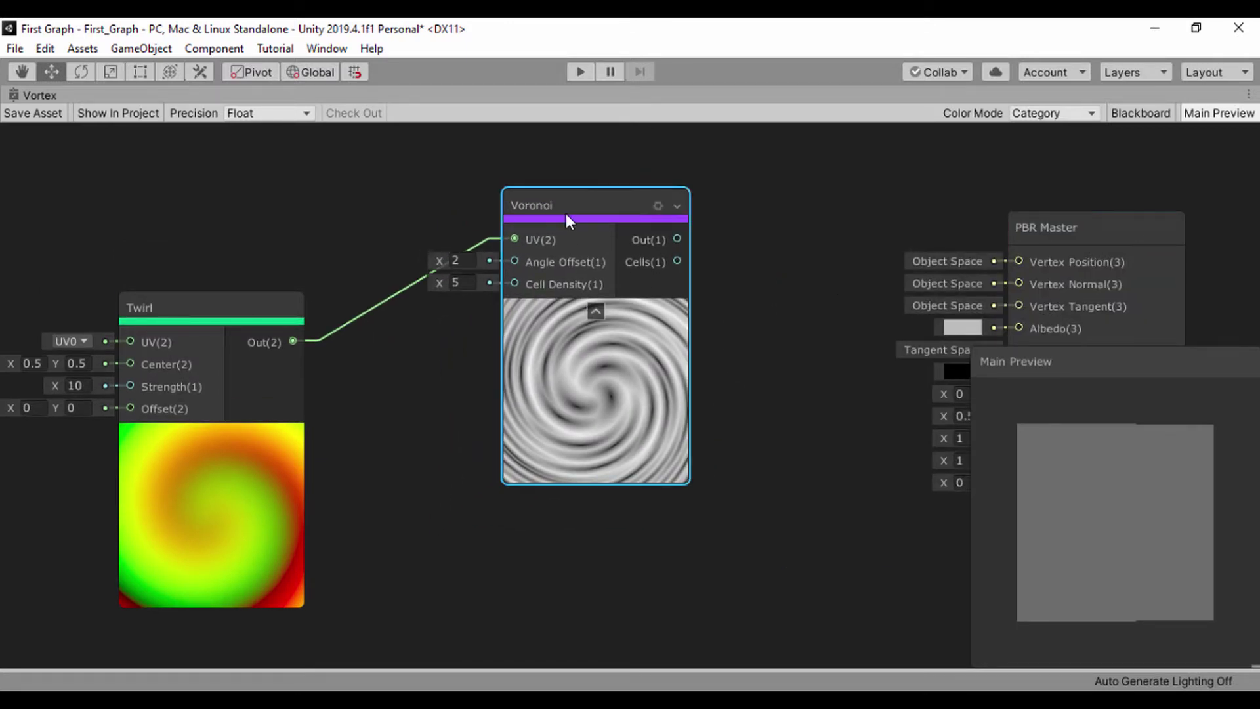
left_click_drag(566, 216, 738, 267)
left_click_drag(301, 294, 419, 269)
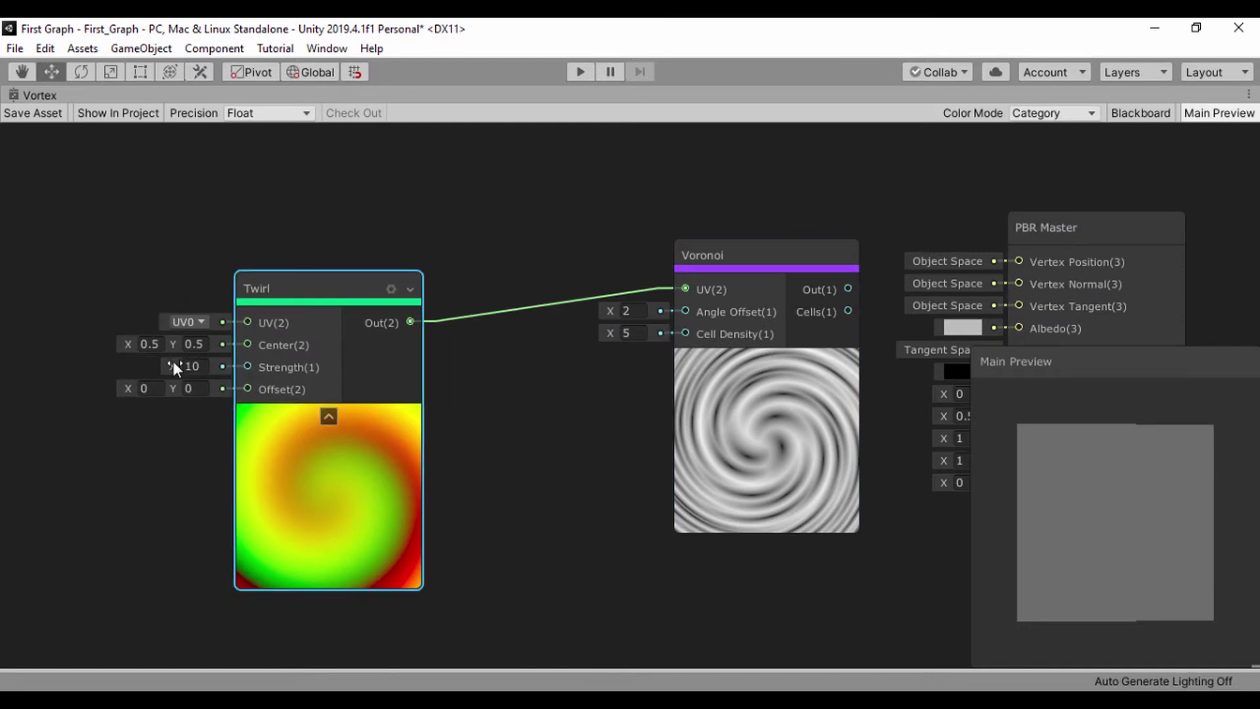
Step: Try different strength values on the Twirl node and set it back to 10
left_click(146, 366)
left_click_drag(158, 361, 190, 365)
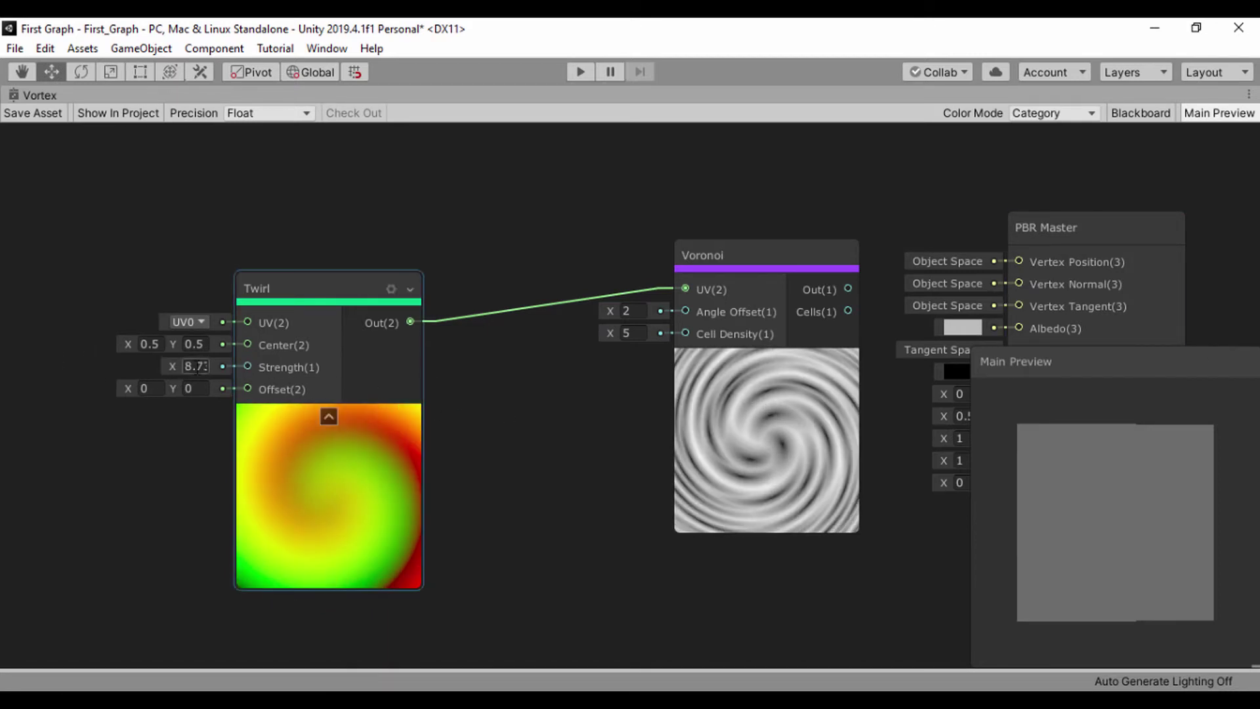
left_click(196, 365)
type("10")
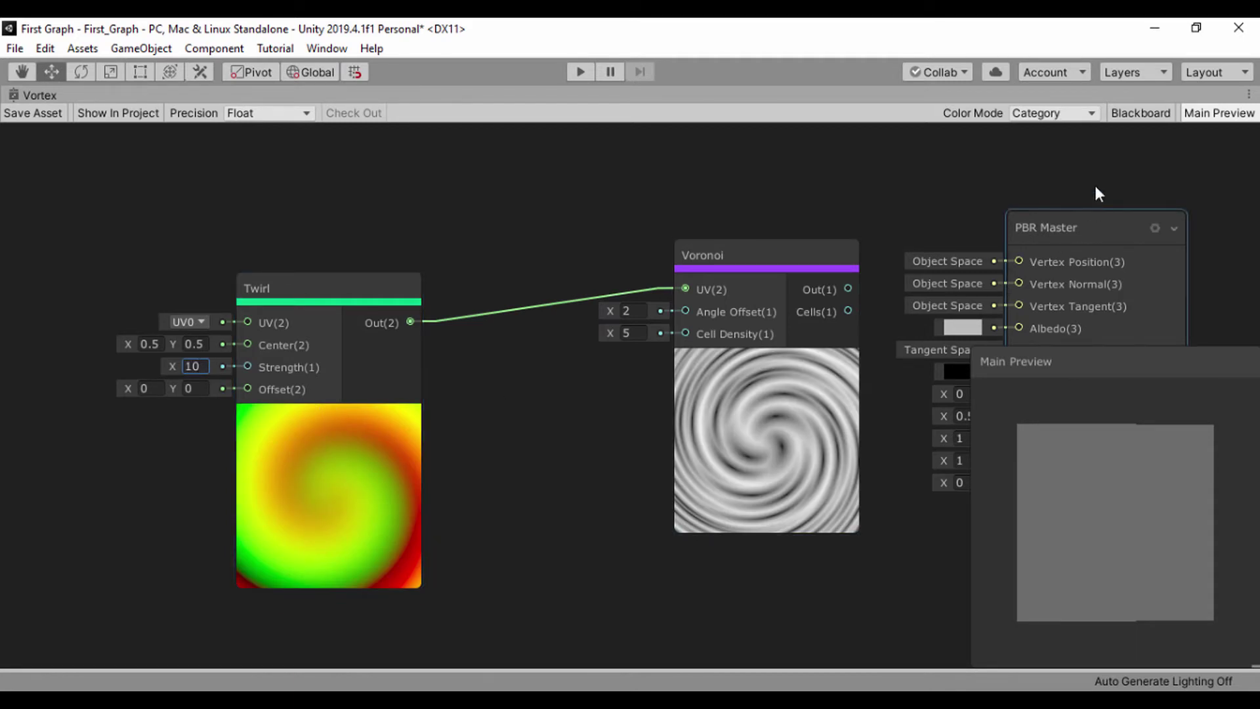
Step: Show the blackboard and add a Vector1 property named Vortex_Strength
left_click(1125, 114)
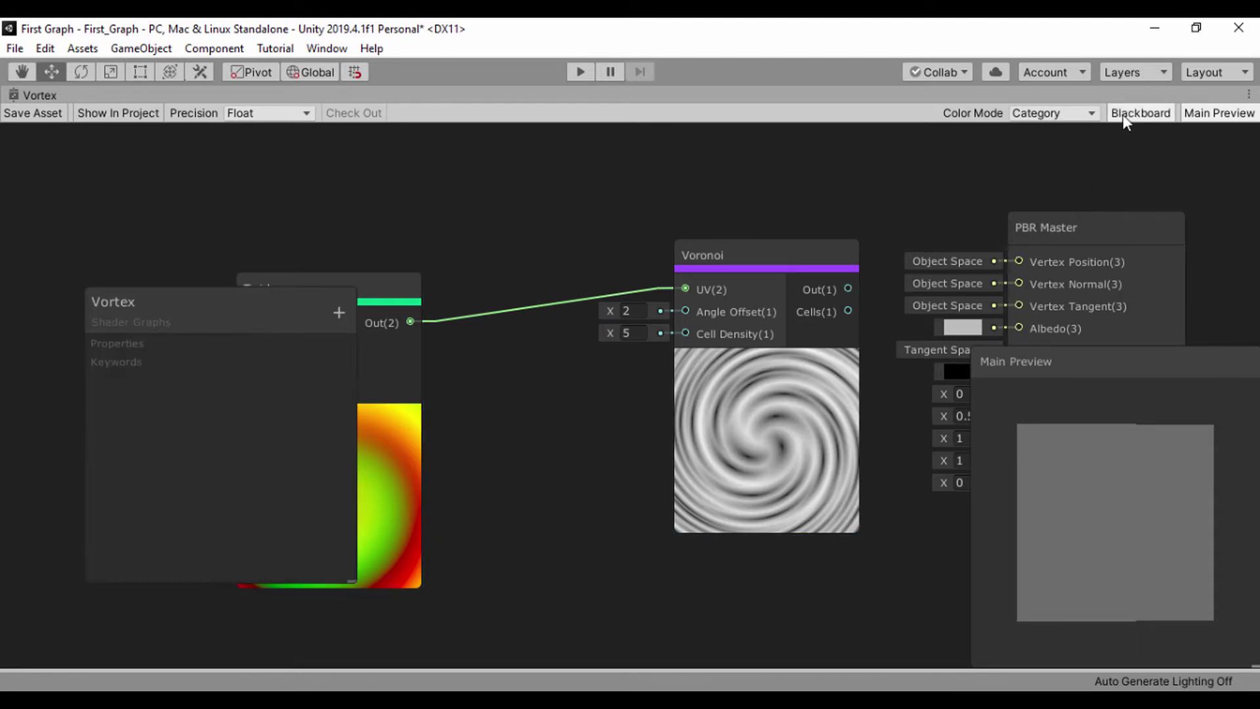
left_click(342, 306)
left_click(375, 321)
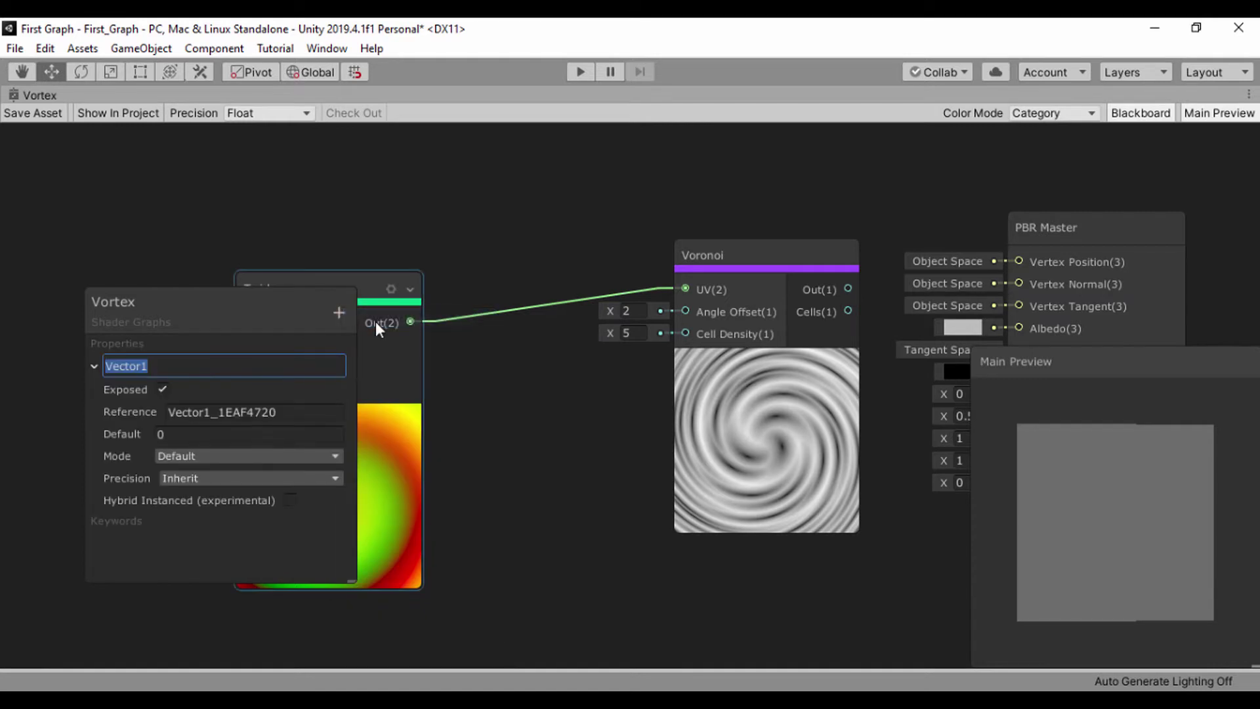
type("Vortex_Strength")
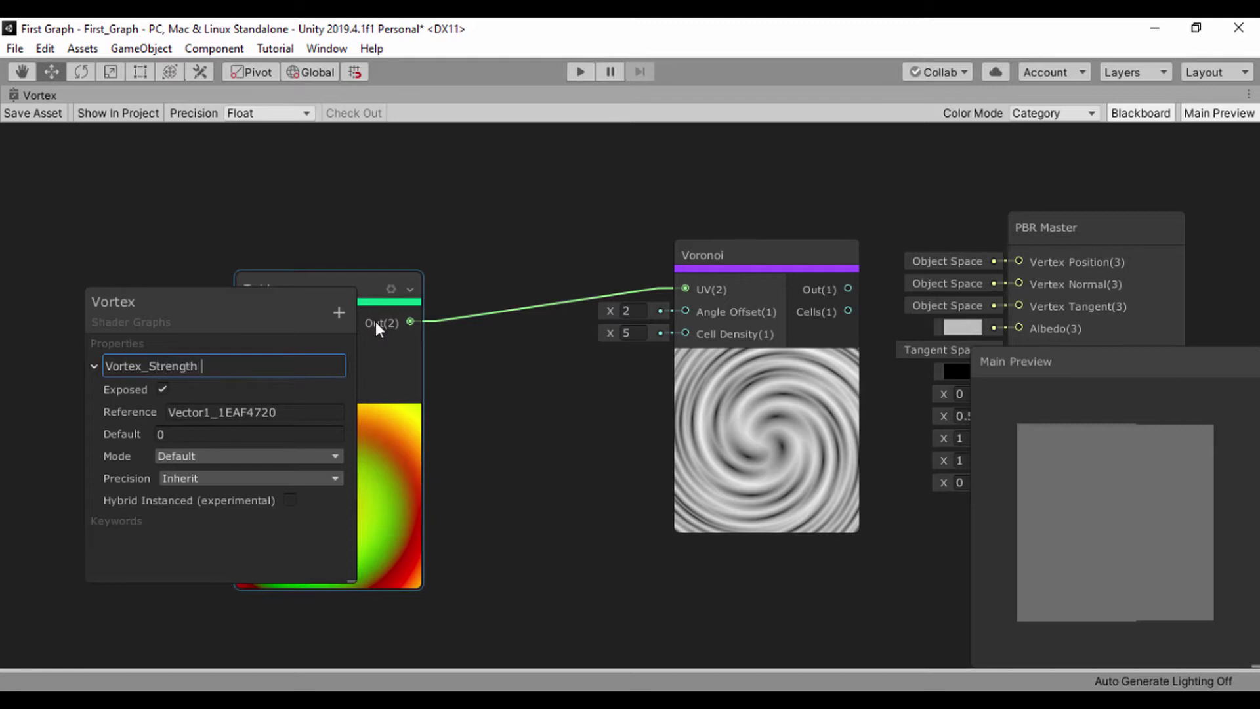
key("Return")
left_click(170, 412)
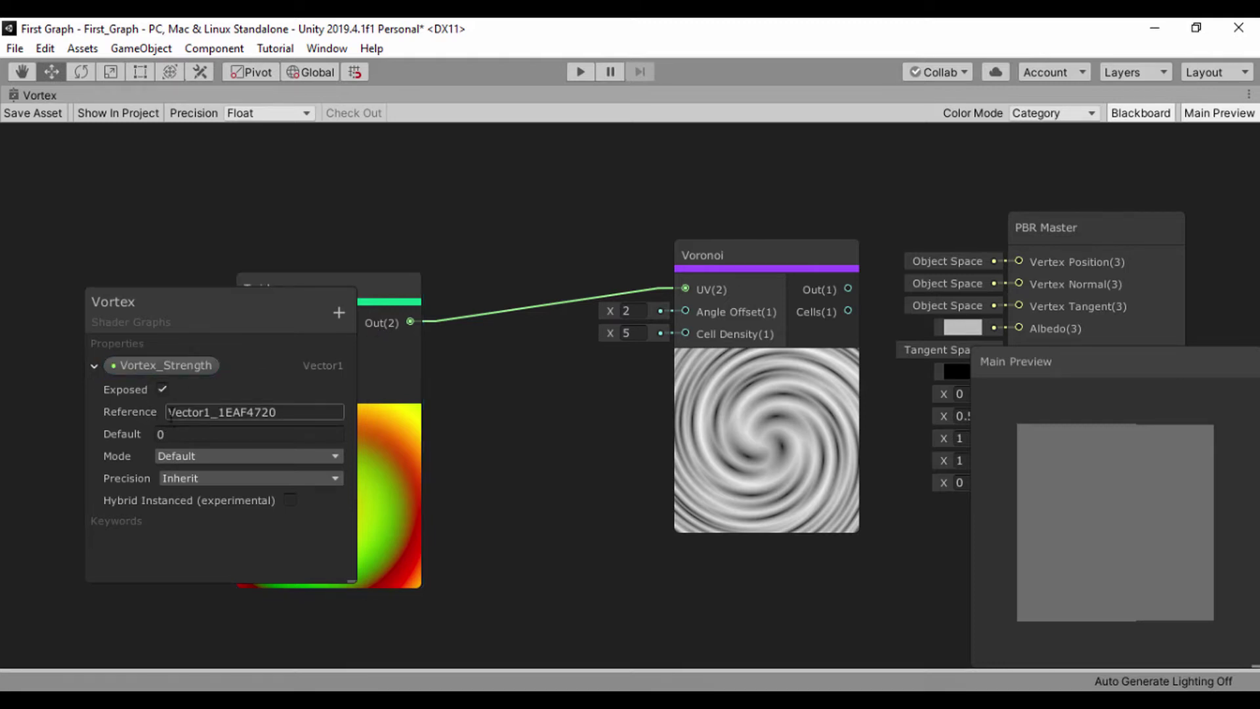
Step: Set Vortex_Strength's default to 5 and connect the property to the Twirl node's Strength input
left_click_drag(152, 306, 372, 204)
left_click(366, 342)
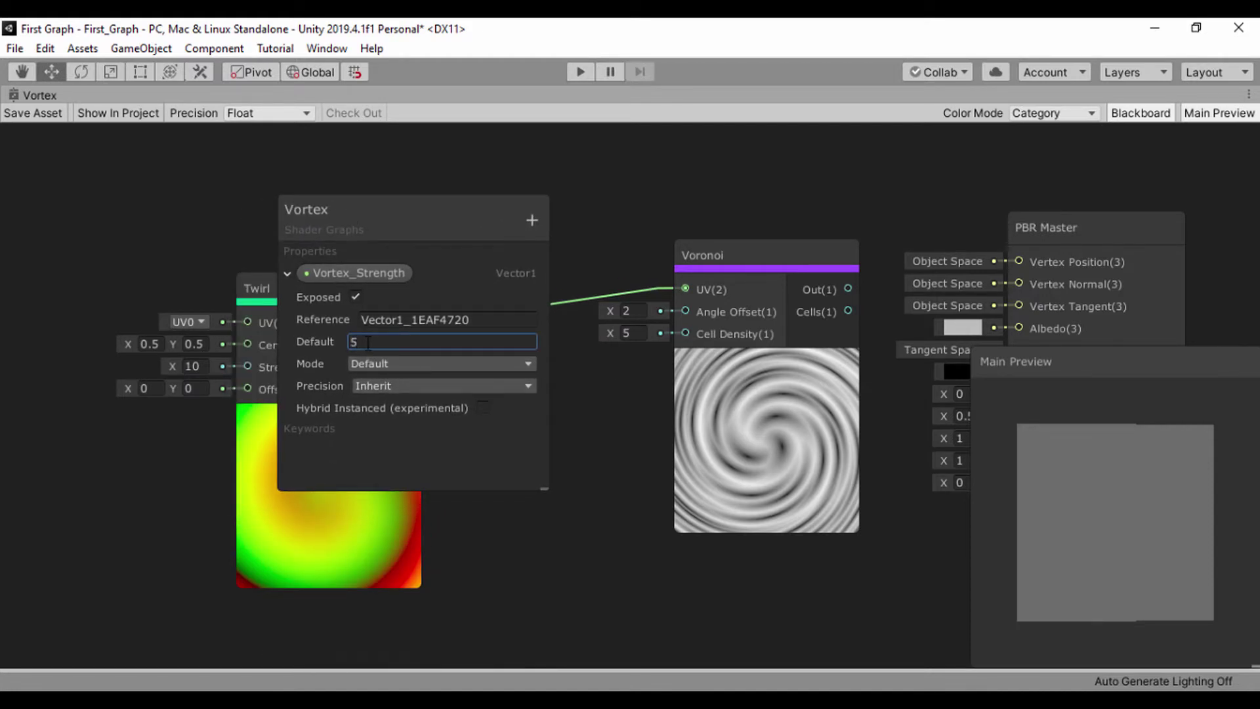
left_click_drag(335, 272, 261, 386)
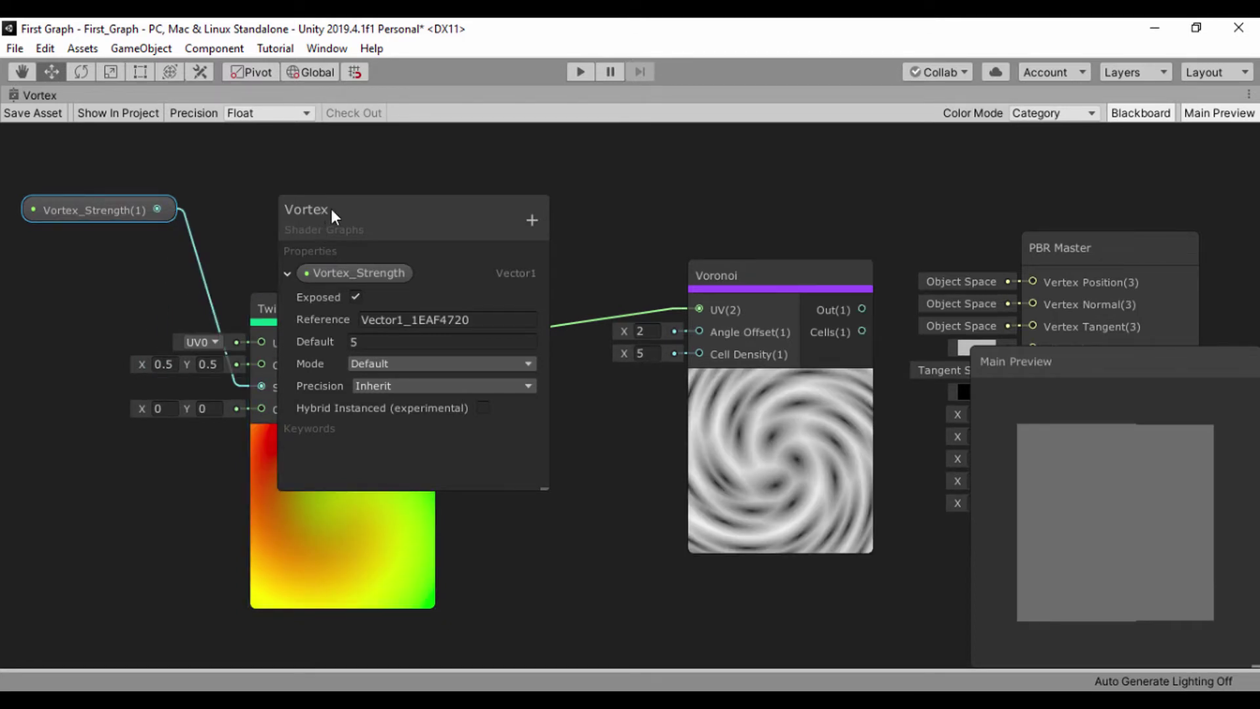
Step: Move the blackboard clear of the Twirl node and set Vortex_Strength's default to 8
left_click_drag(330, 209, 486, 193)
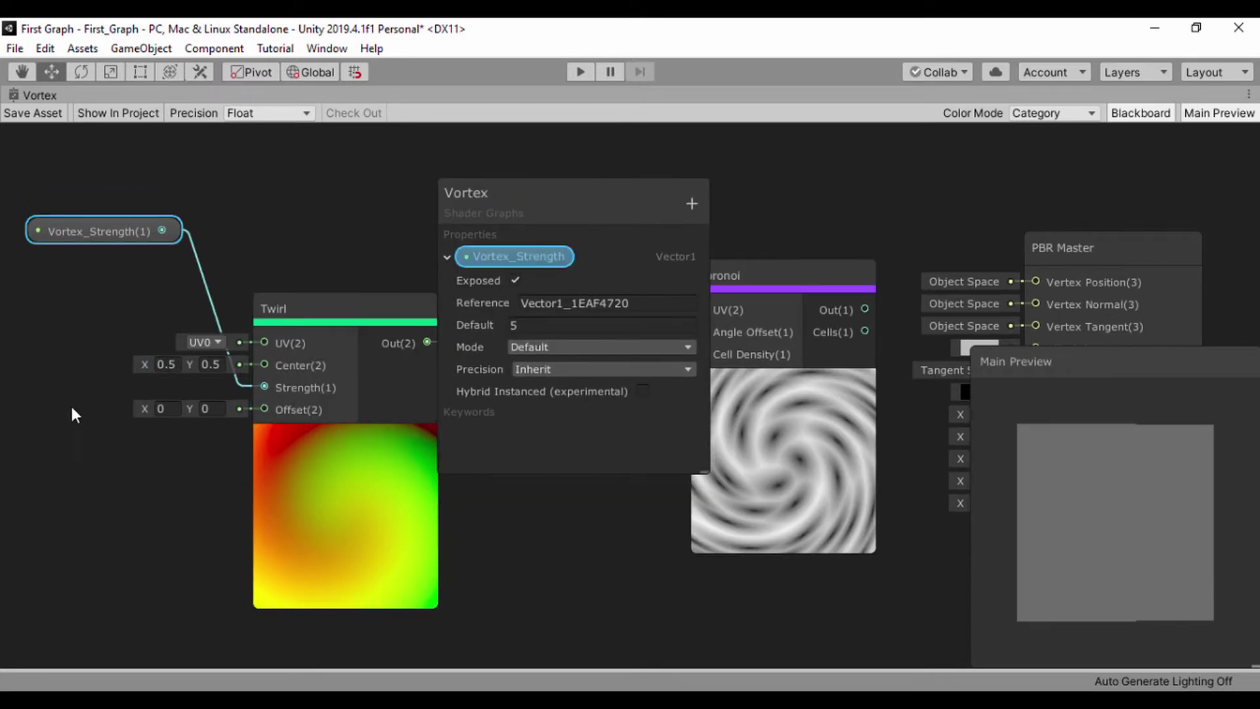
middle_click_drag(73, 413, 101, 481)
left_click(521, 325)
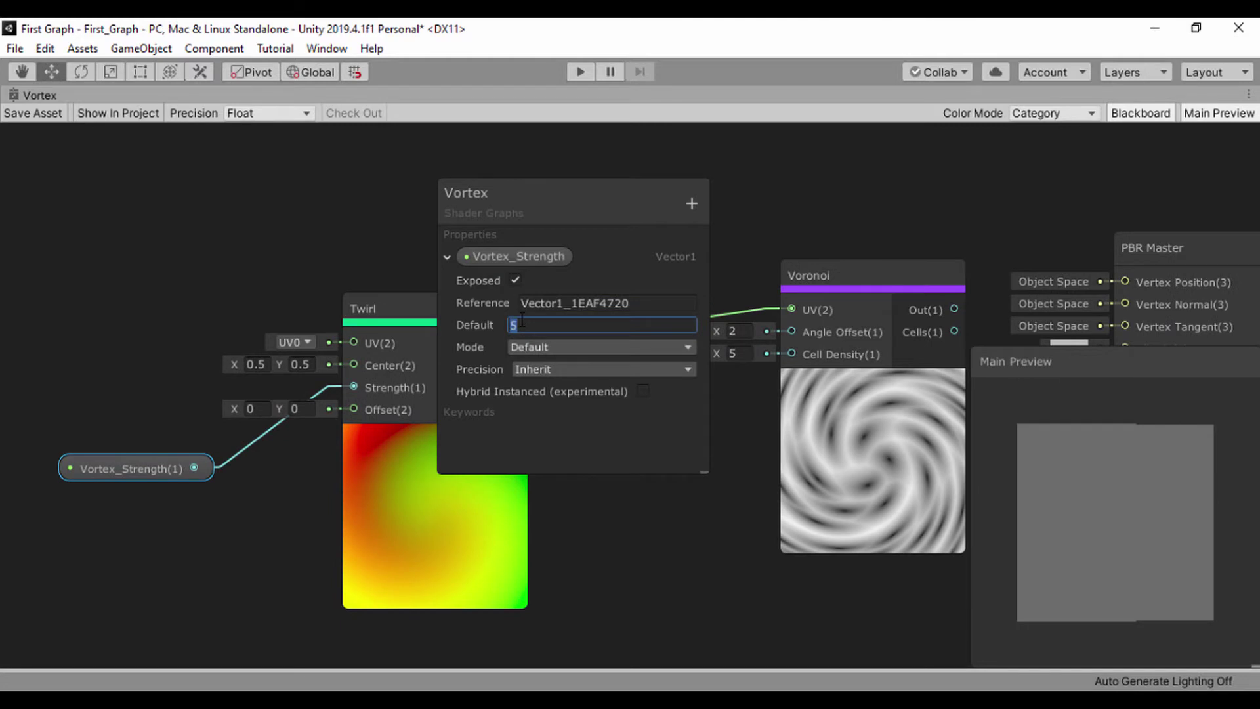
type("8")
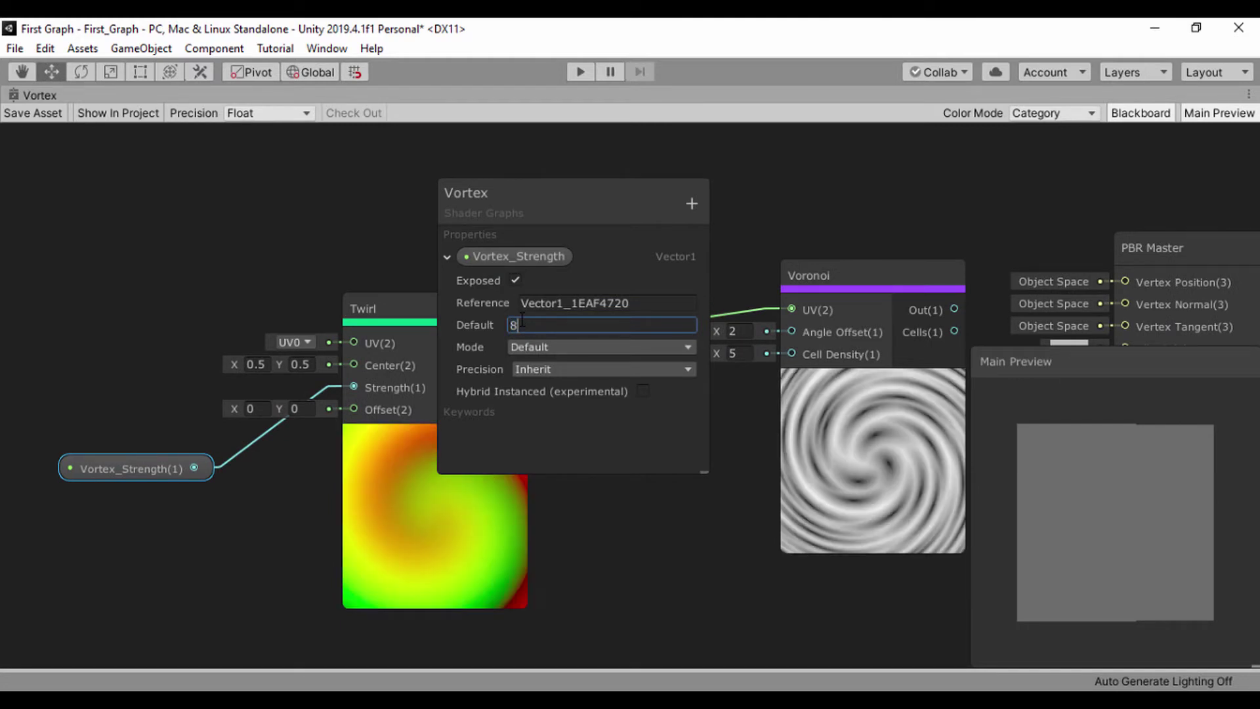
Step: Move the blackboard aside and connect the Voronoi node's Out to the PBR Master's Albedo input
left_click_drag(583, 212, 697, 227)
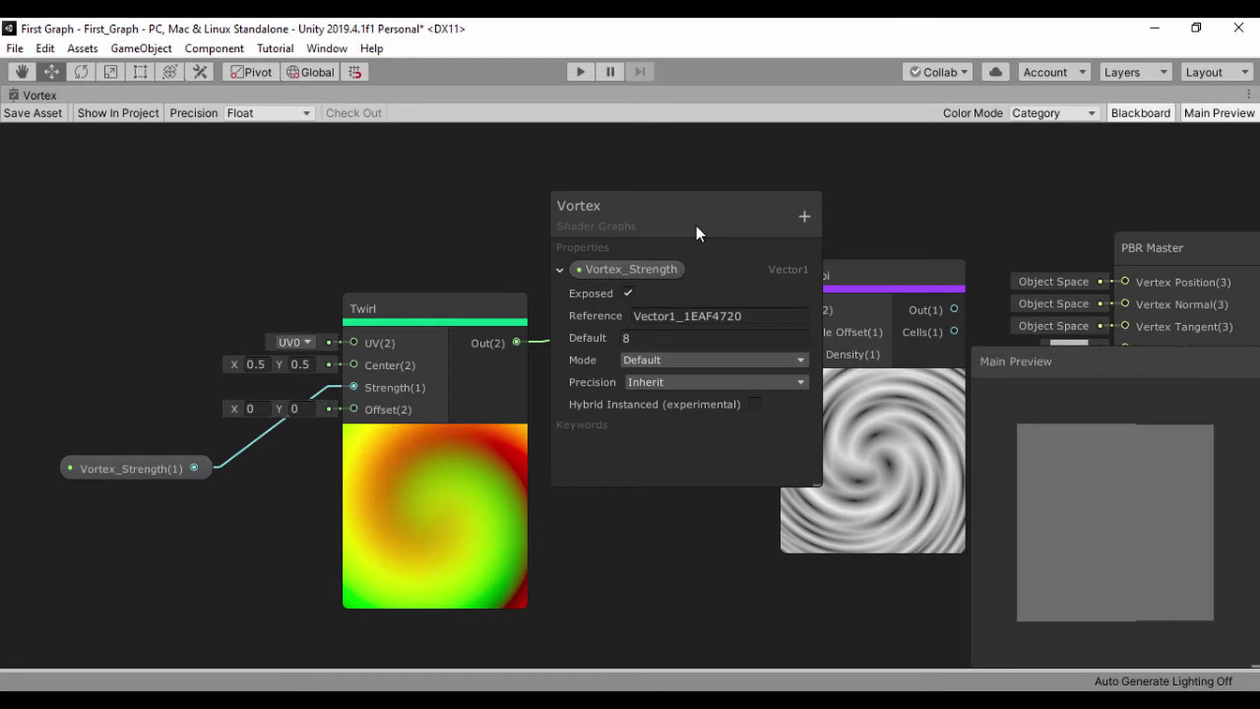
left_click_drag(691, 230, 187, 246)
scroll(599, 238, "down", 3)
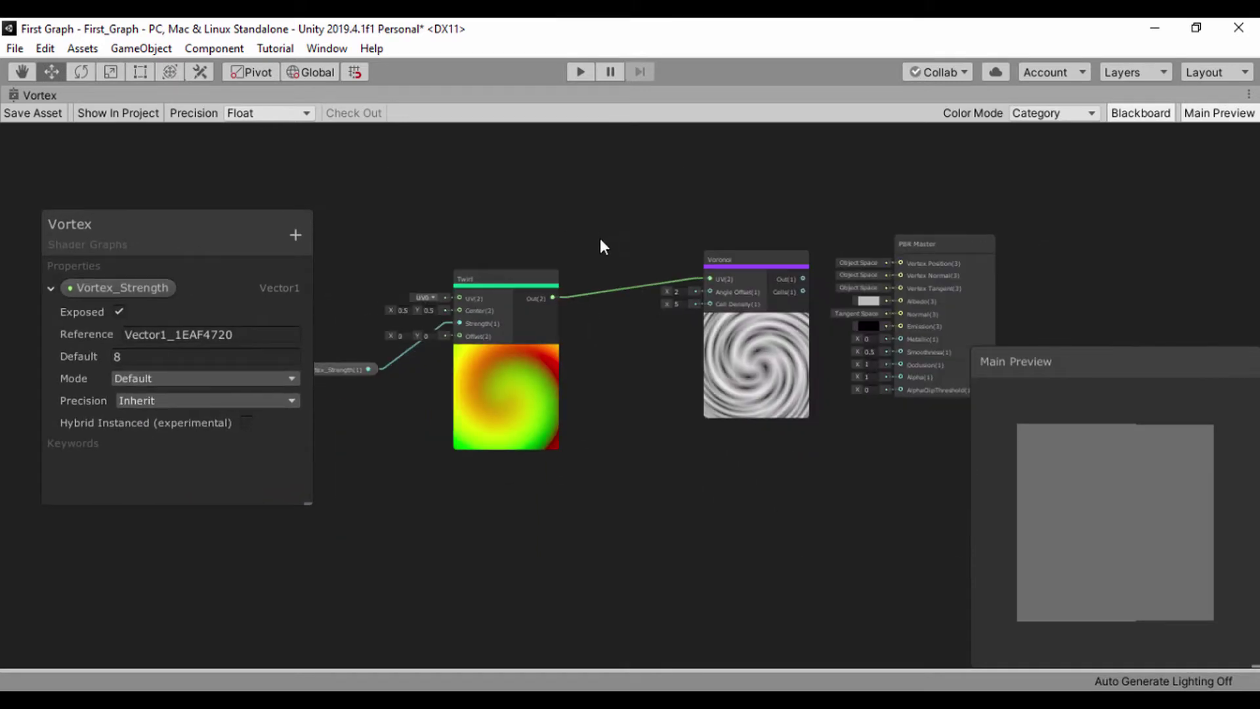
middle_click_drag(599, 247, 343, 238)
scroll(479, 244, "up", 3)
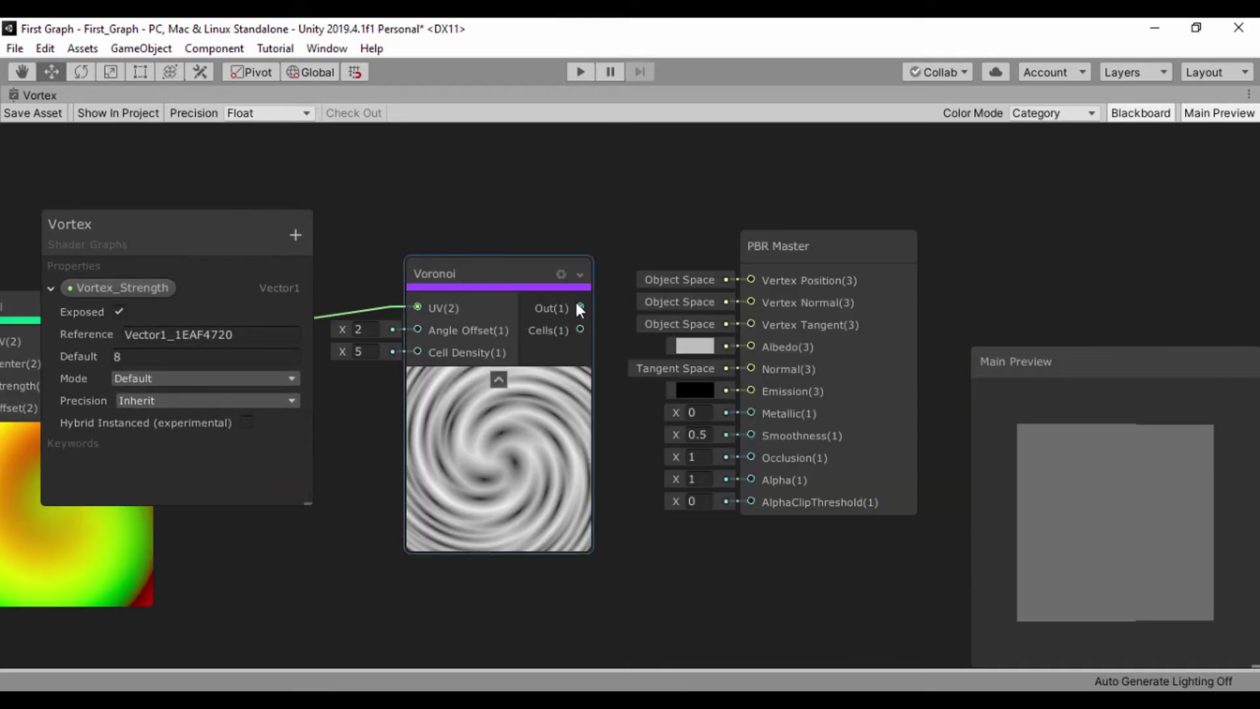
left_click_drag(579, 306, 750, 345)
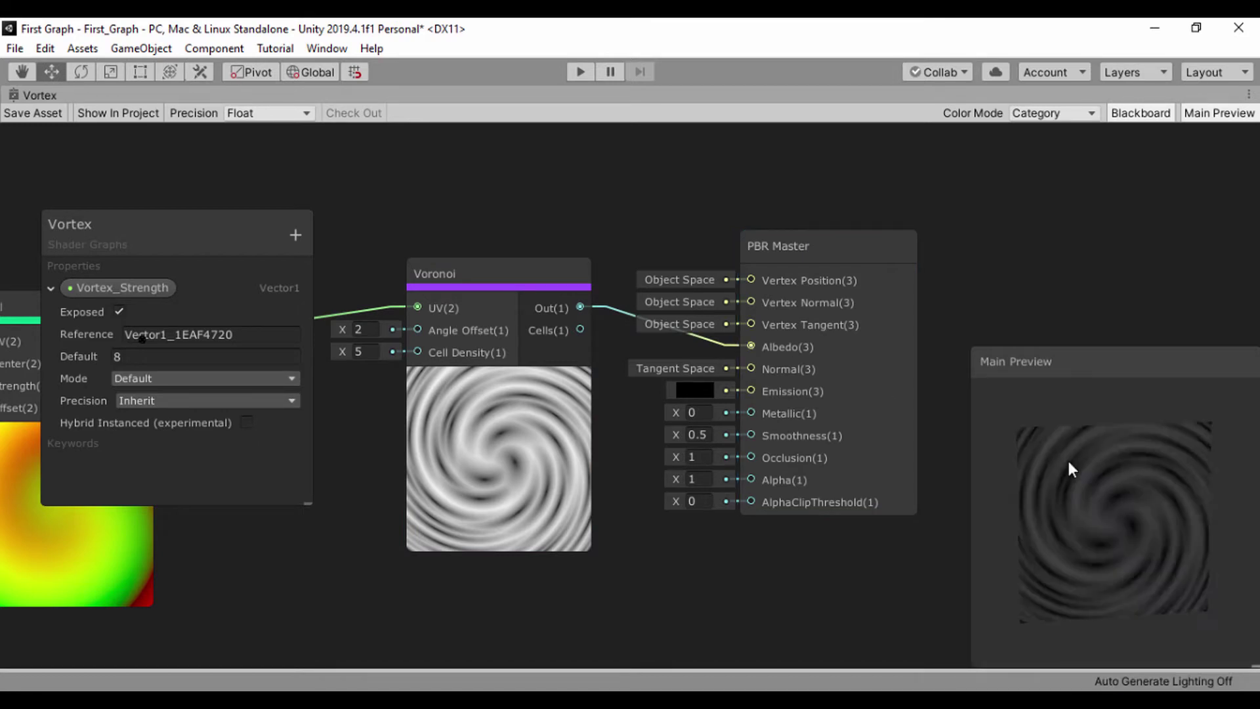
Step: Enable Two Sided in the PBR Master node's settings and rotate the preview quad to check it
left_click_drag(1070, 467, 1040, 458)
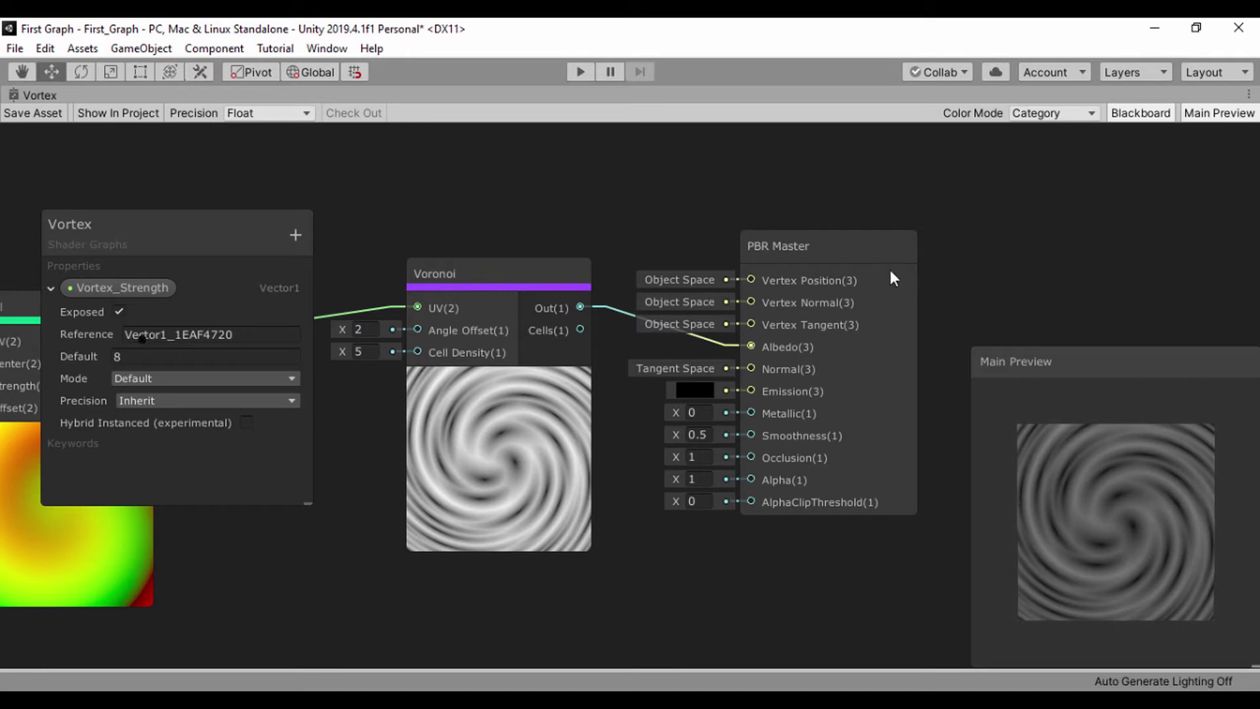
left_click(886, 246)
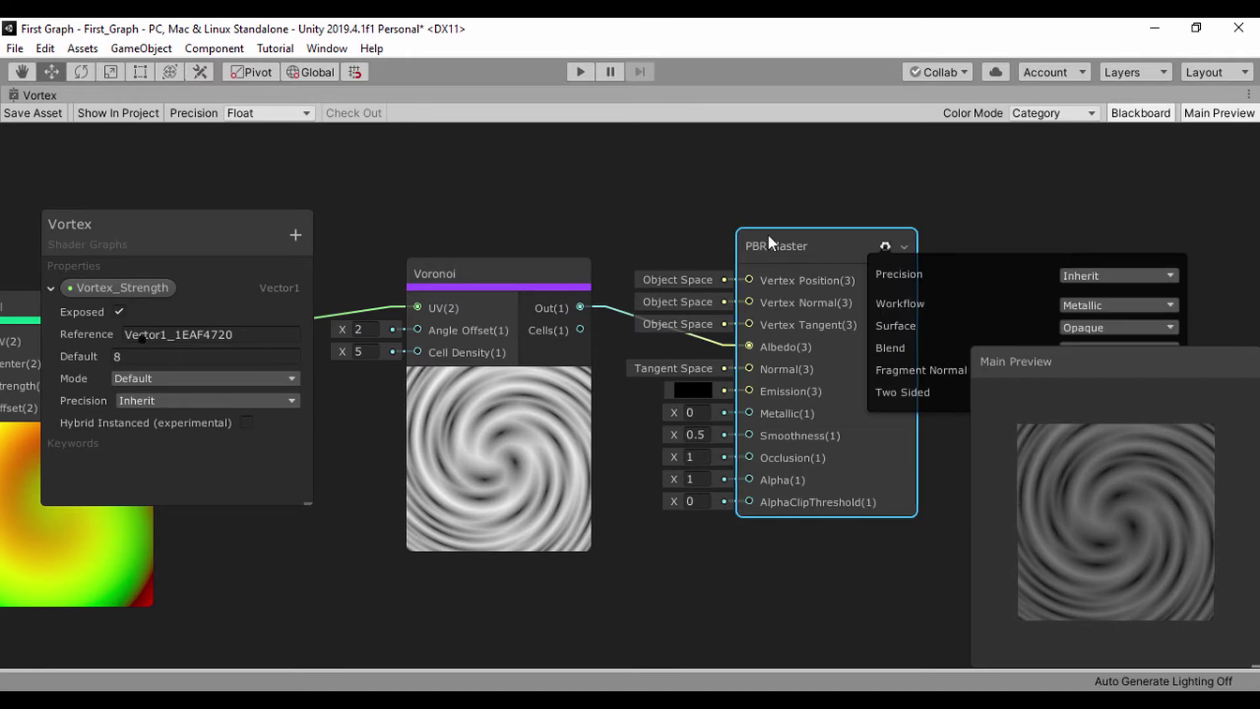
left_click_drag(767, 234, 579, 195)
left_click(876, 352)
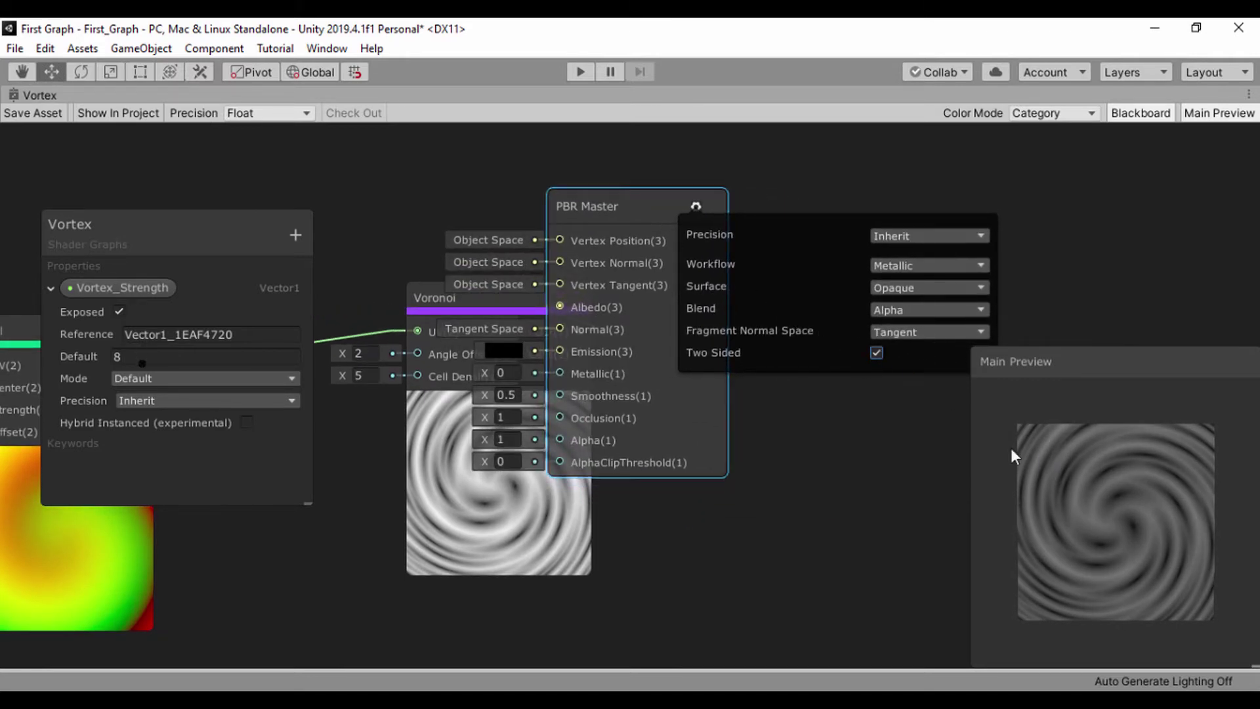
left_click_drag(1221, 504, 1063, 492)
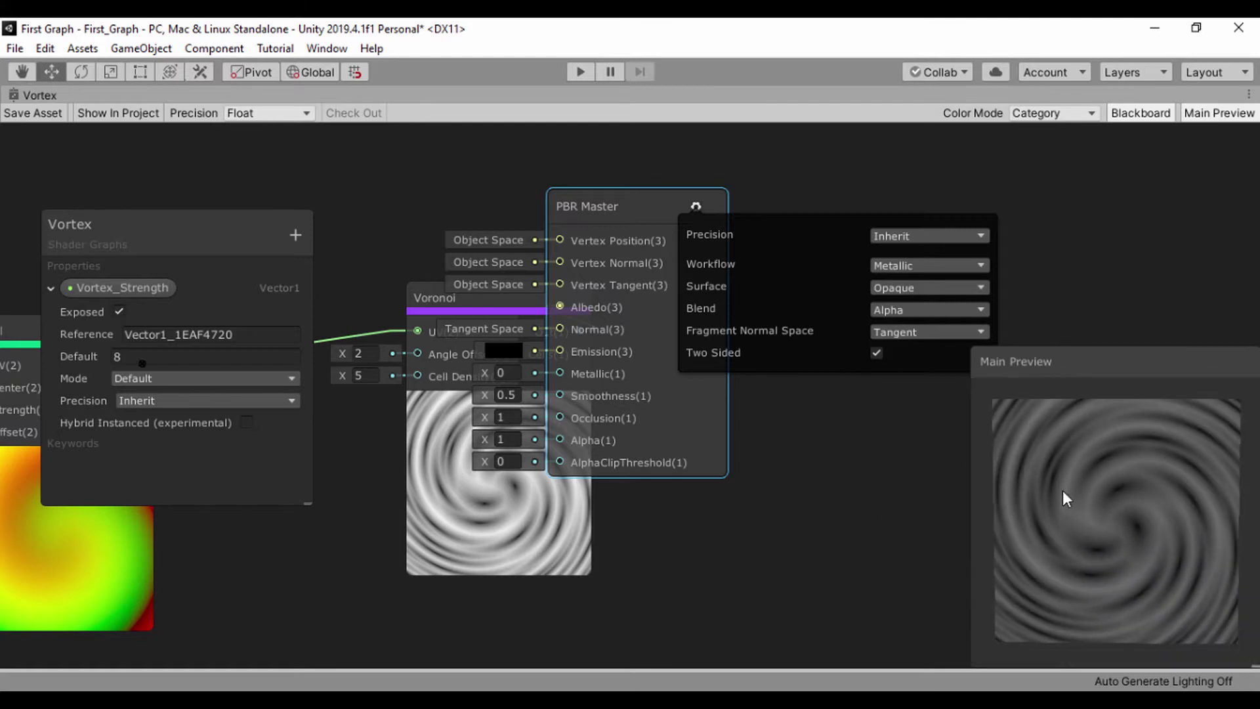
scroll(1062, 490, "down", 3)
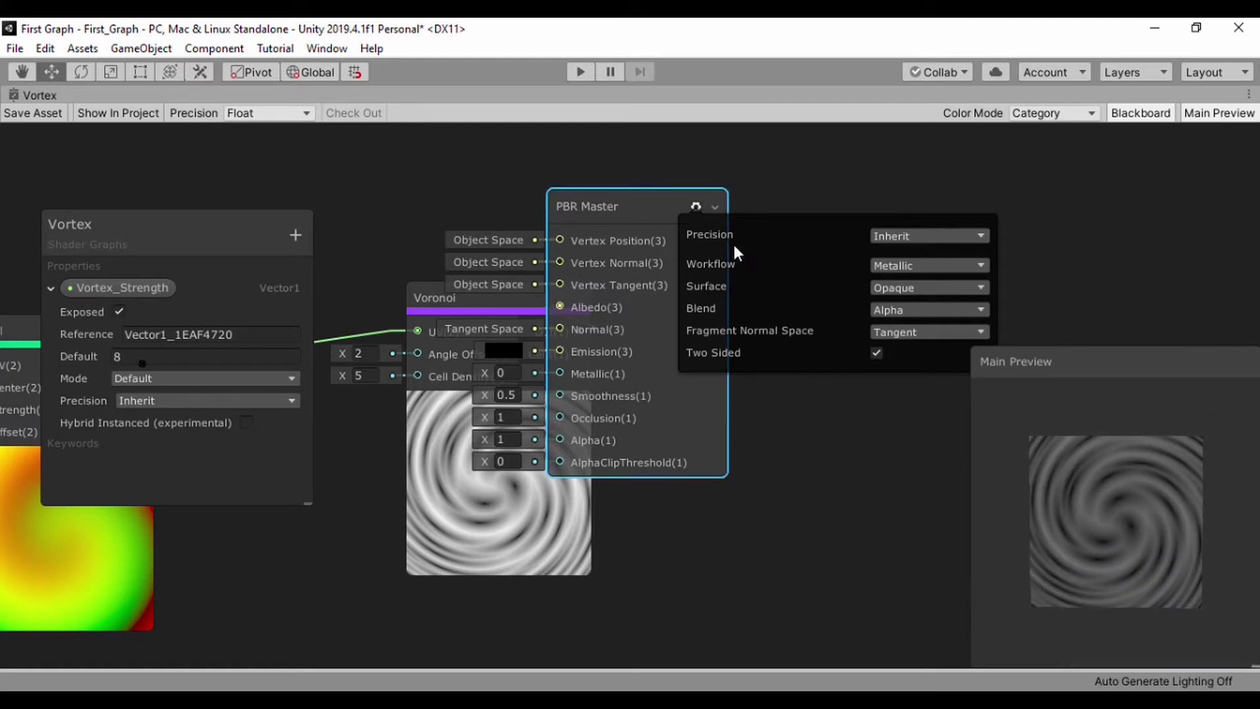
Step: Collapse the PBR Master node's unused ports and move it clear of the Voronoi node
left_click(714, 208)
left_click_drag(612, 198, 885, 268)
middle_click_drag(408, 257, 734, 275)
Step: Save the scene and move the Twirl and Voronoi nodes closer together, clear of the blackboard
left_click(14, 49)
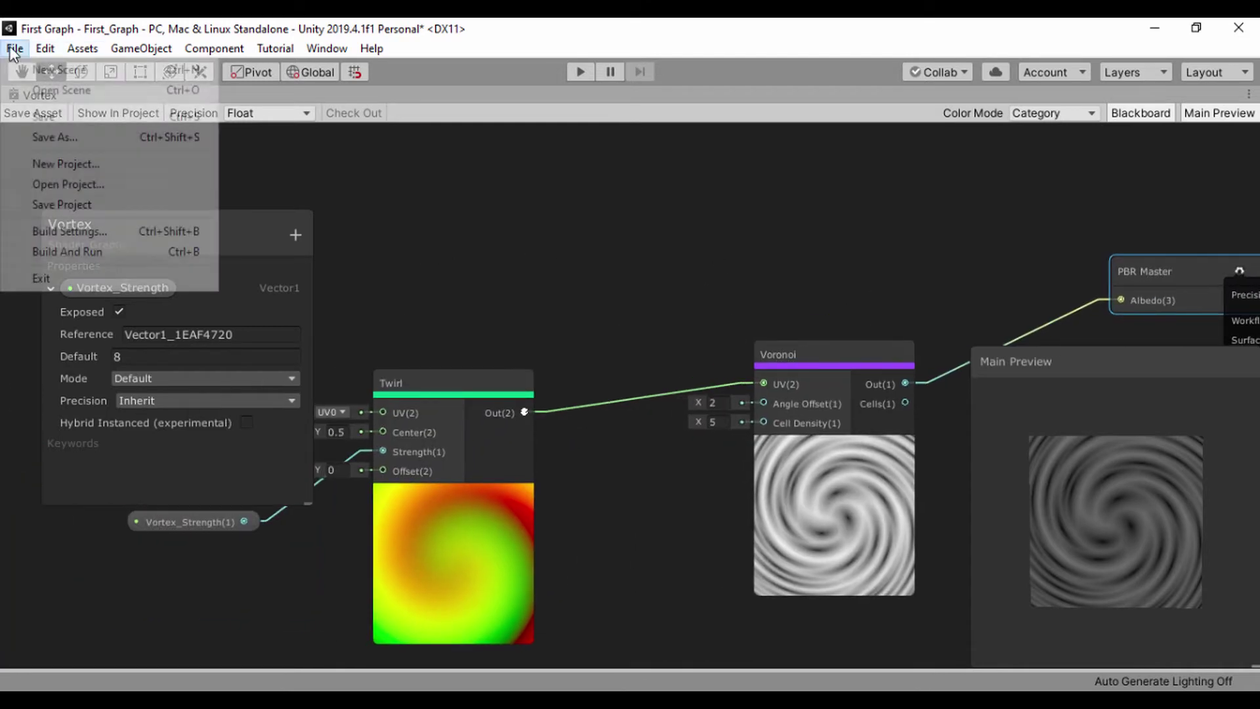
left_click(53, 115)
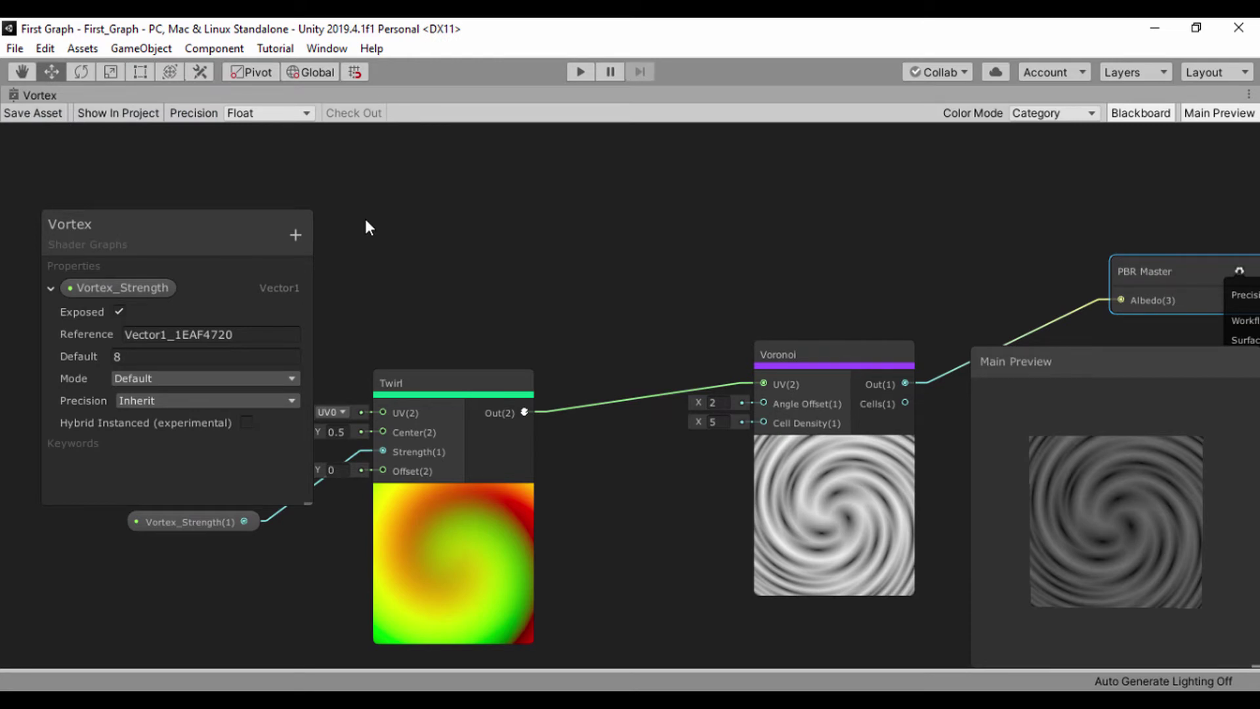
middle_click_drag(365, 228, 495, 124)
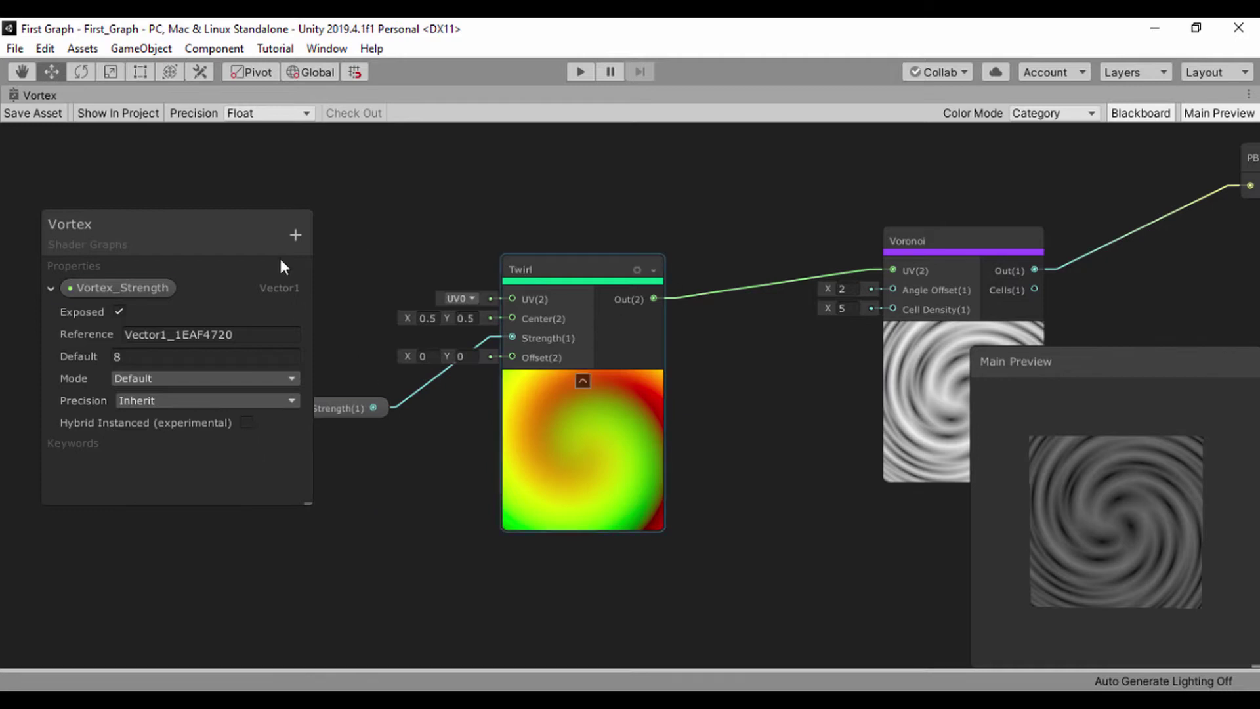
scroll(443, 223, "up", 1)
middle_click_drag(538, 220, 408, 170)
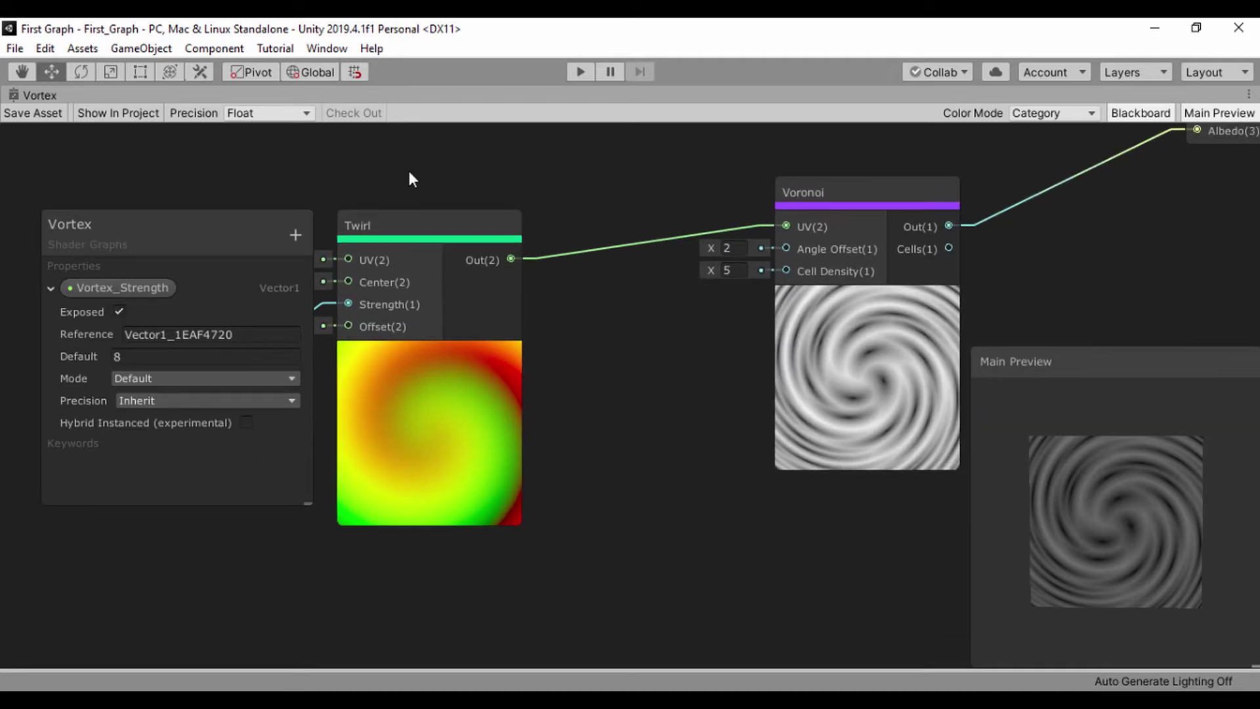
left_click_drag(825, 198, 772, 319)
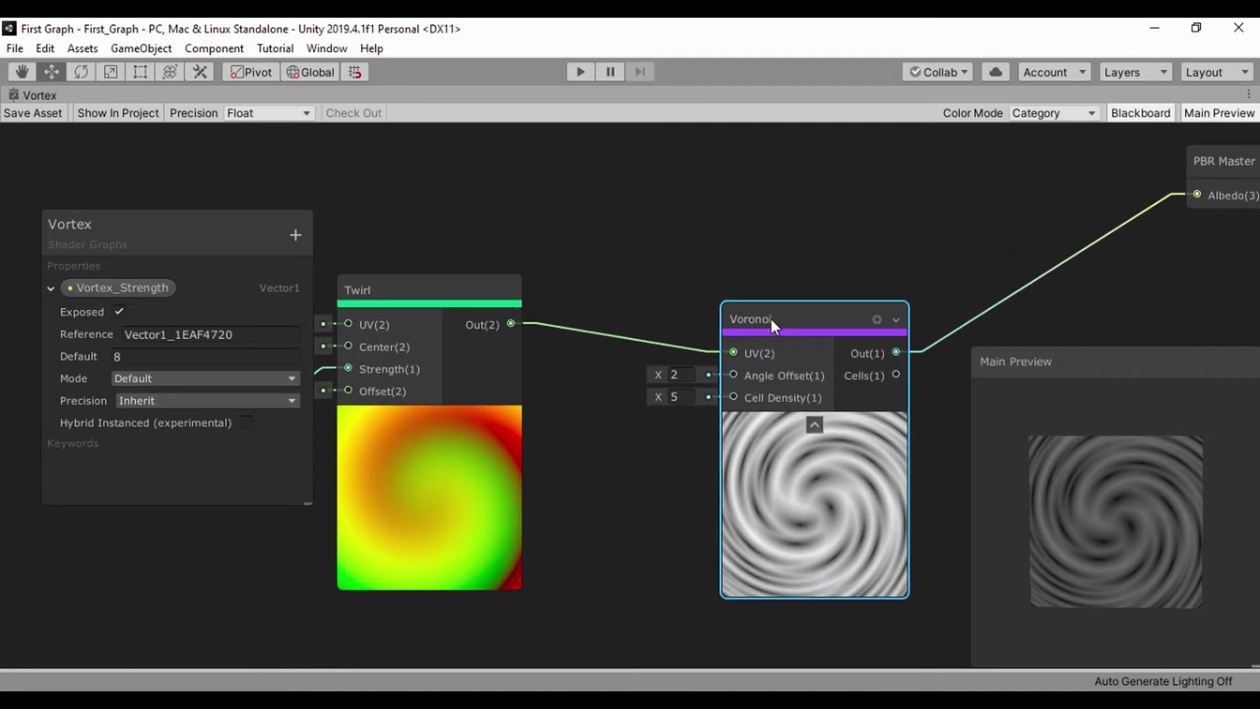
left_click_drag(412, 294, 537, 261)
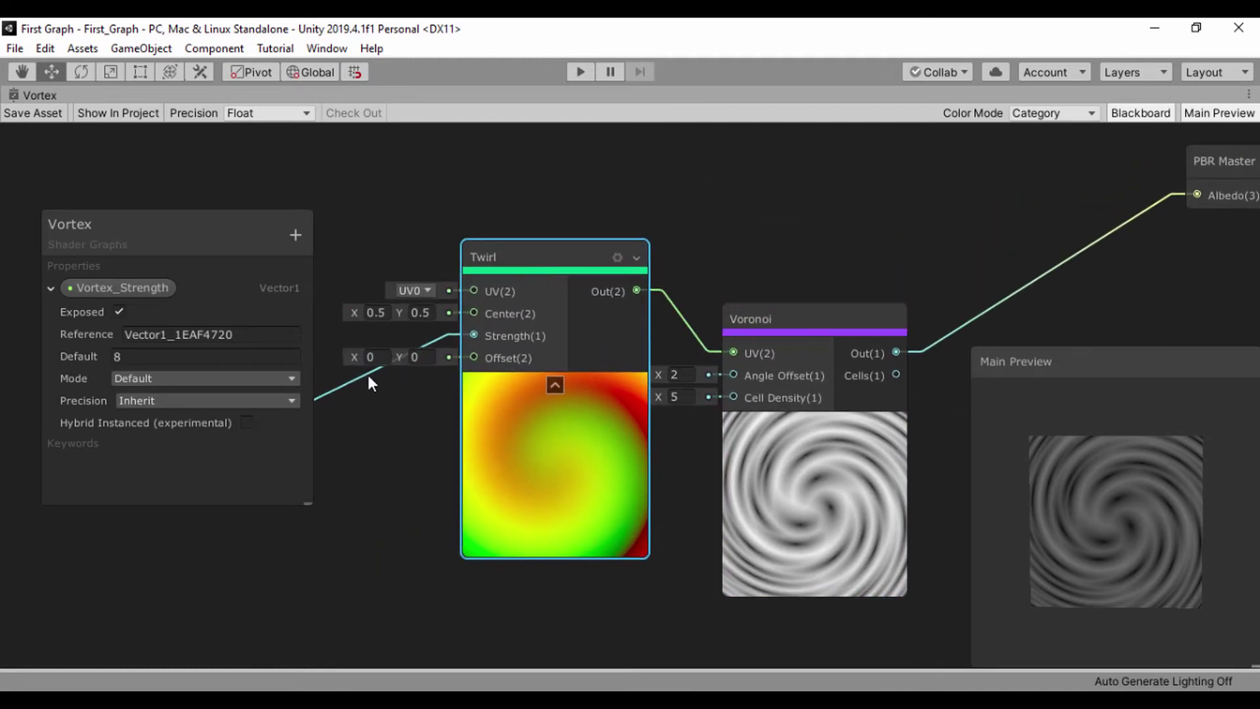
Step: Shift the Twirl node's Offset to about X -0.3 and Y 0.02, and move the blackboard away from the nodes
left_click_drag(352, 357, 397, 360)
left_click_drag(204, 229, 175, 170)
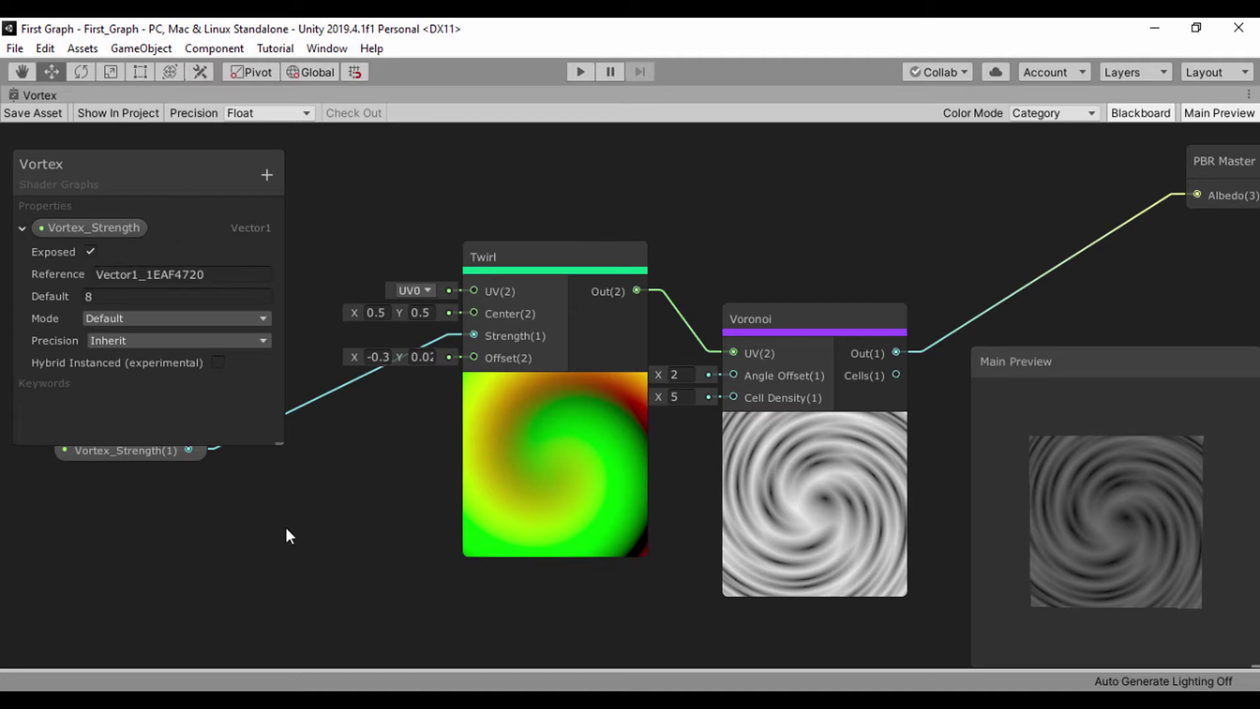
Step: Add a Time node below Vortex_Strength and connect its Time output to the Twirl node's Offset input
key("space")
type("ti")
key("Escape")
left_click_drag(334, 560, 238, 522)
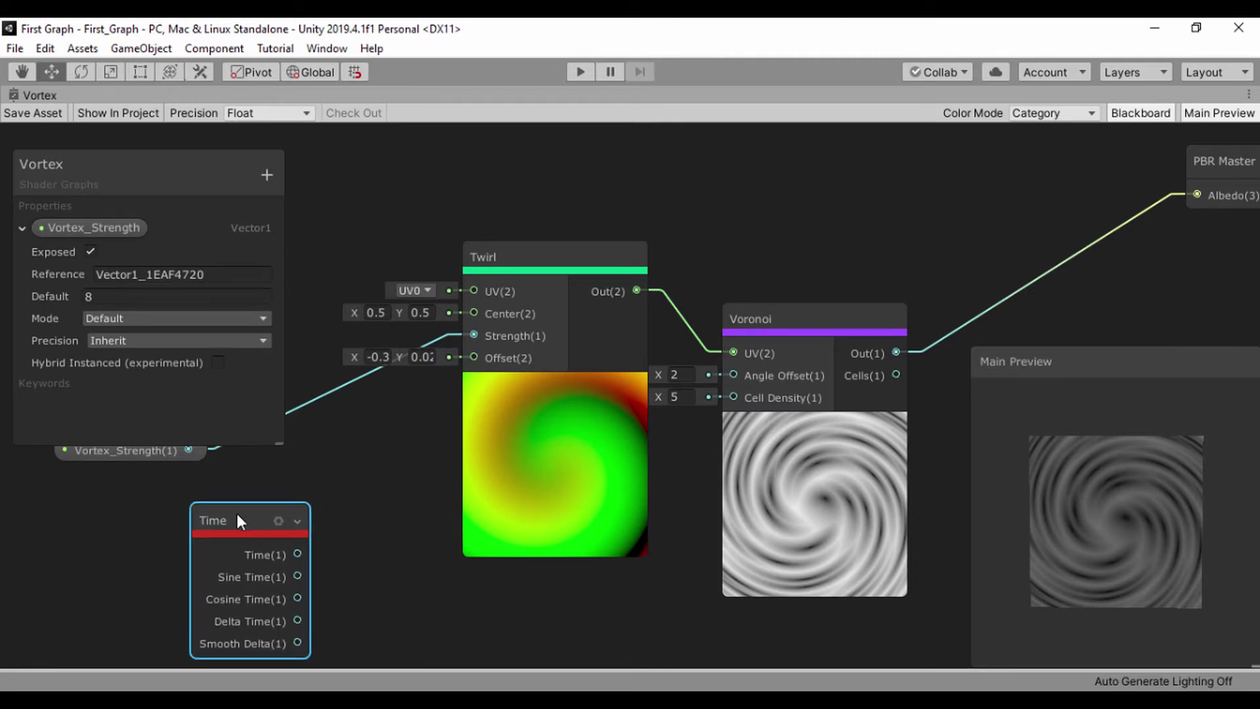
left_click_drag(297, 553, 474, 358)
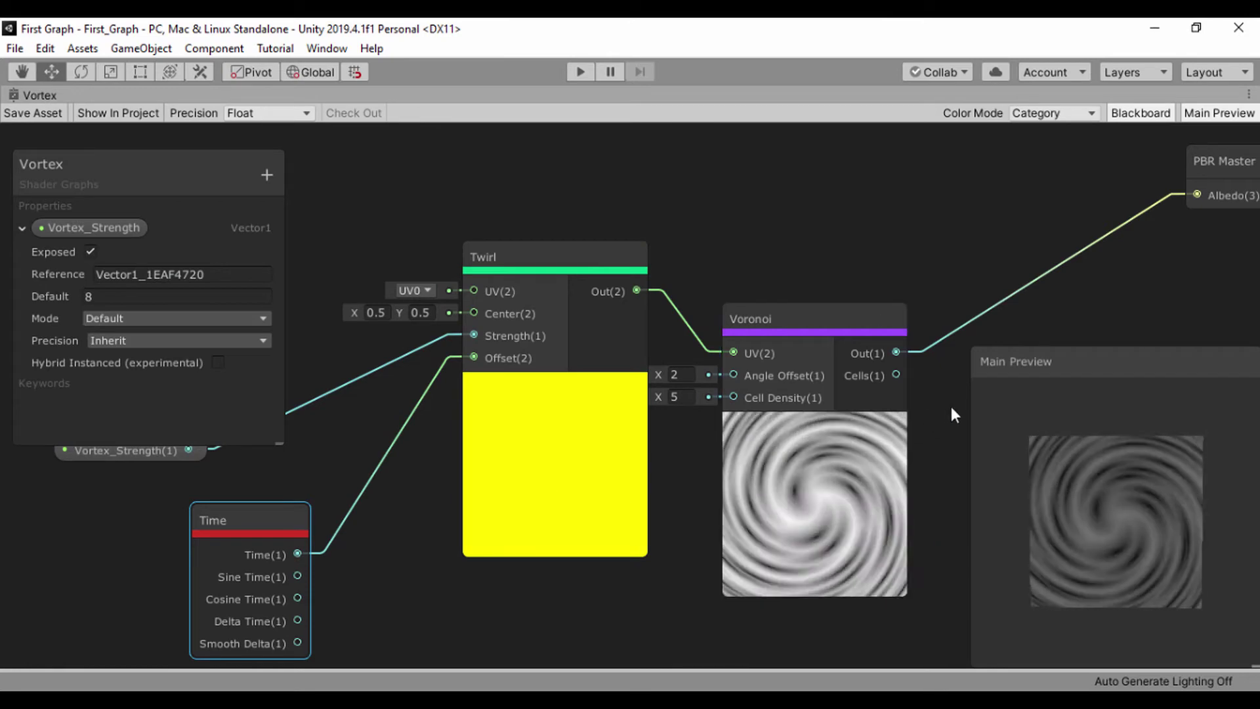
mouse_move(987, 369)
left_mouse_down()
mouse_move(1039, 378)
mouse_move(966, 356)
left_mouse_up()
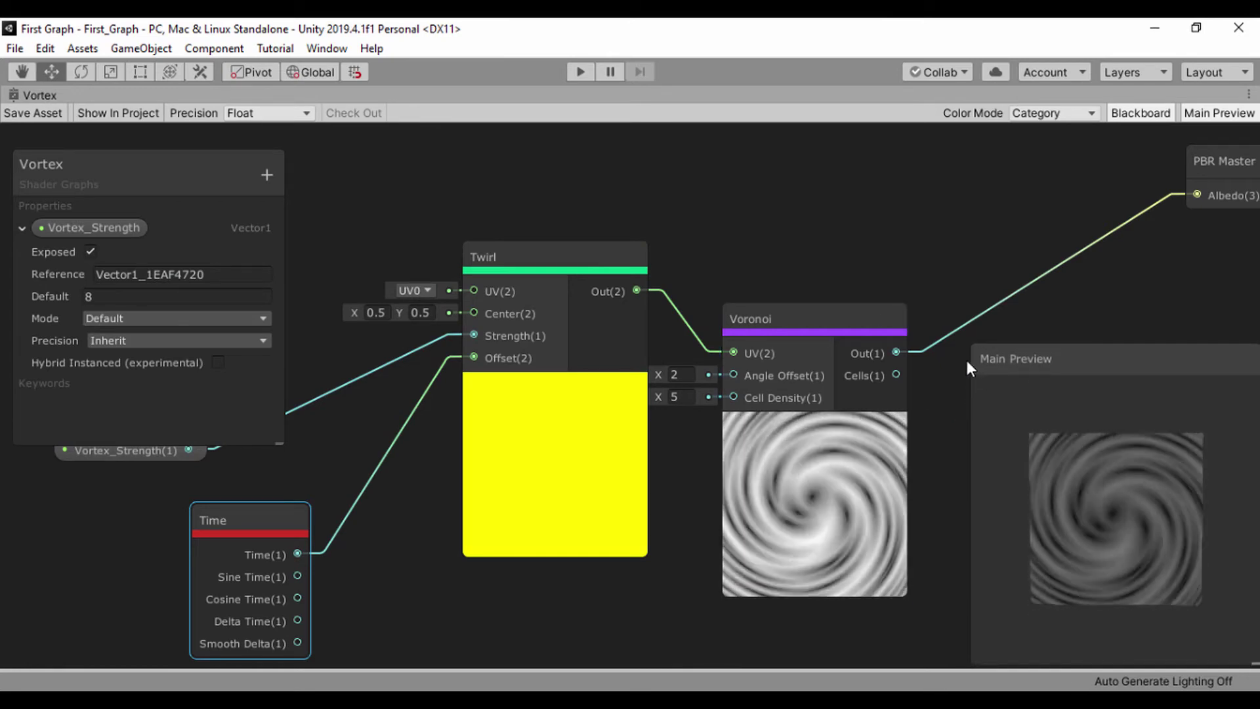
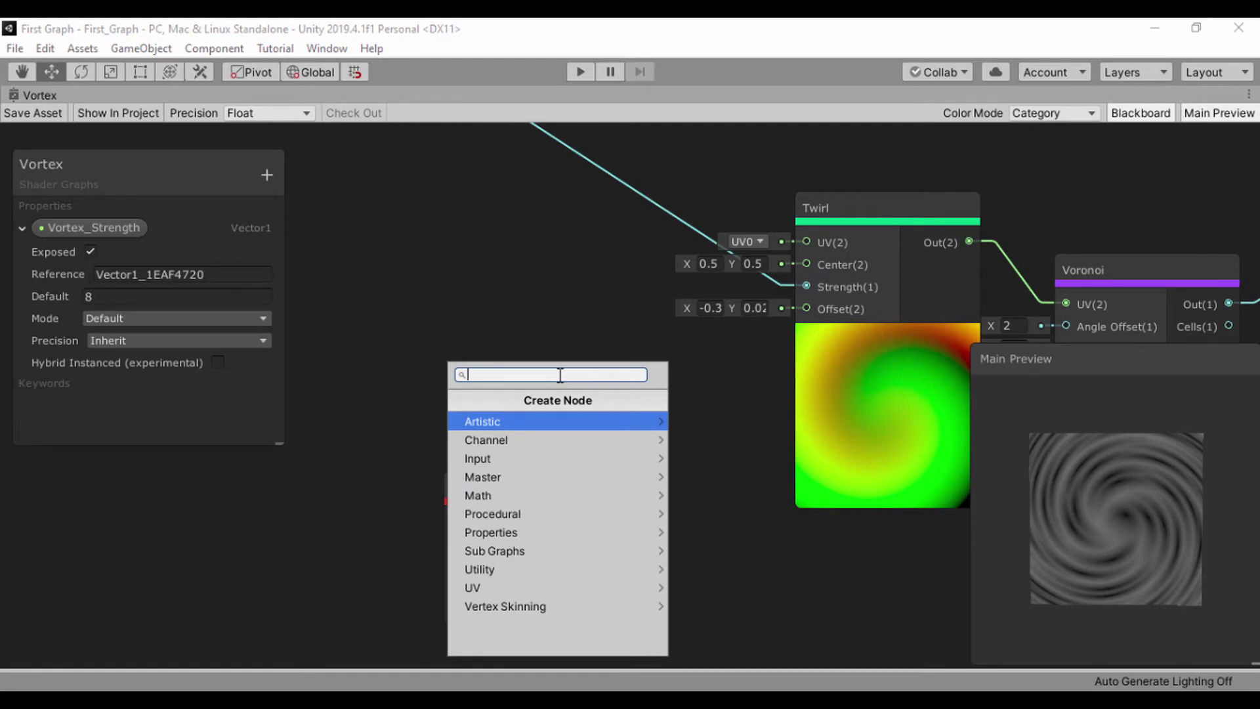
Step: Add a Multiply node and connect the Time node's Time output to its B input
type("mul")
key("Return")
left_click_drag(474, 490, 362, 528)
left_click_drag(441, 559, 576, 471)
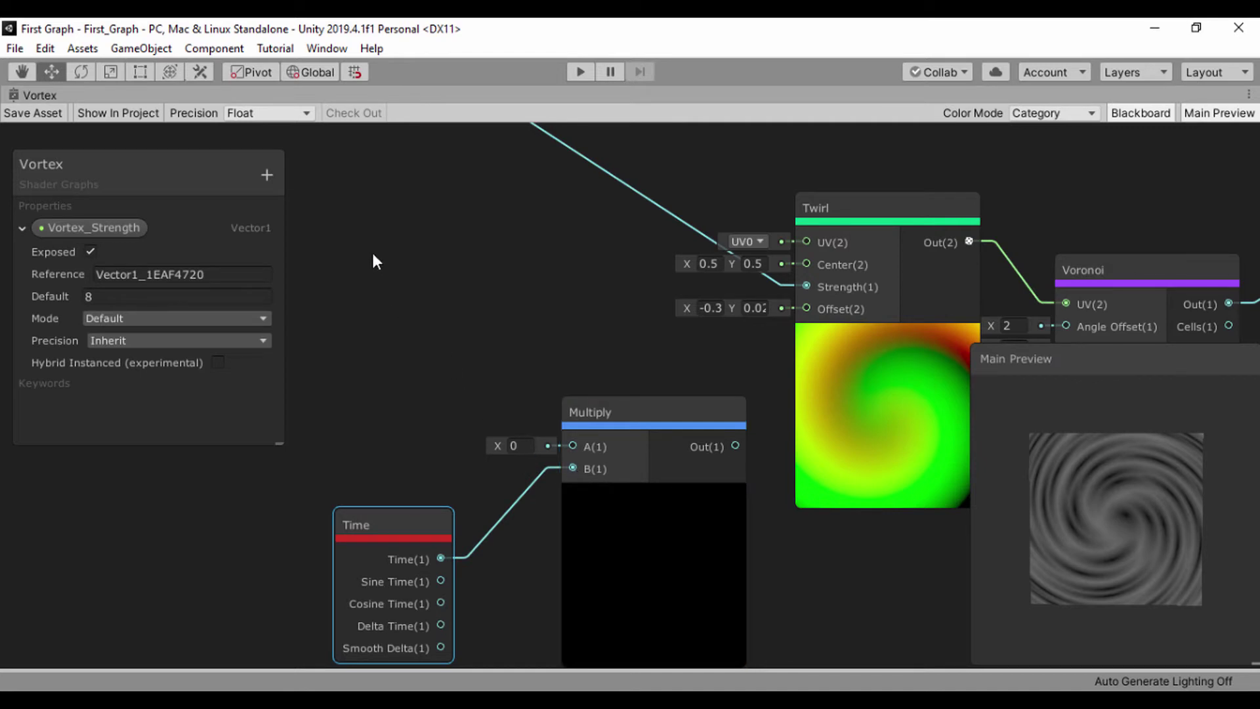
Step: Add a Vector1 property named Vortex_Speed to the blackboard and set its default to 6
left_click(266, 174)
left_click(287, 179)
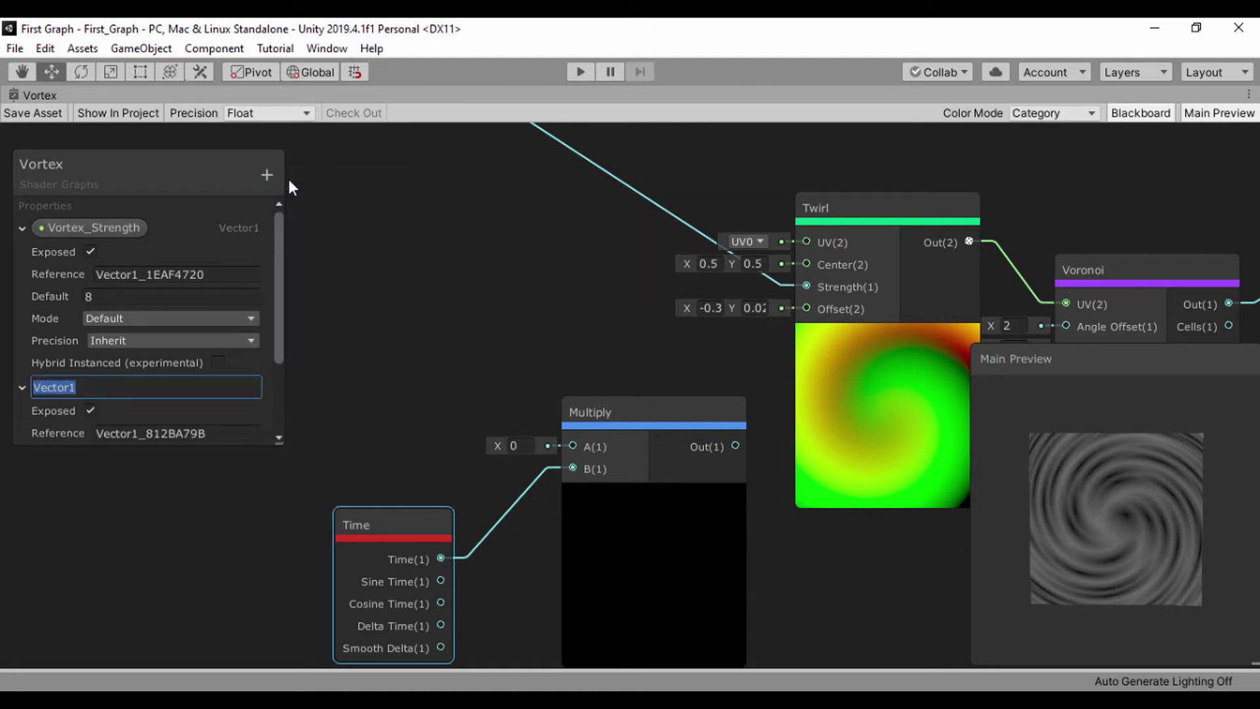
type("Vortex_Speed")
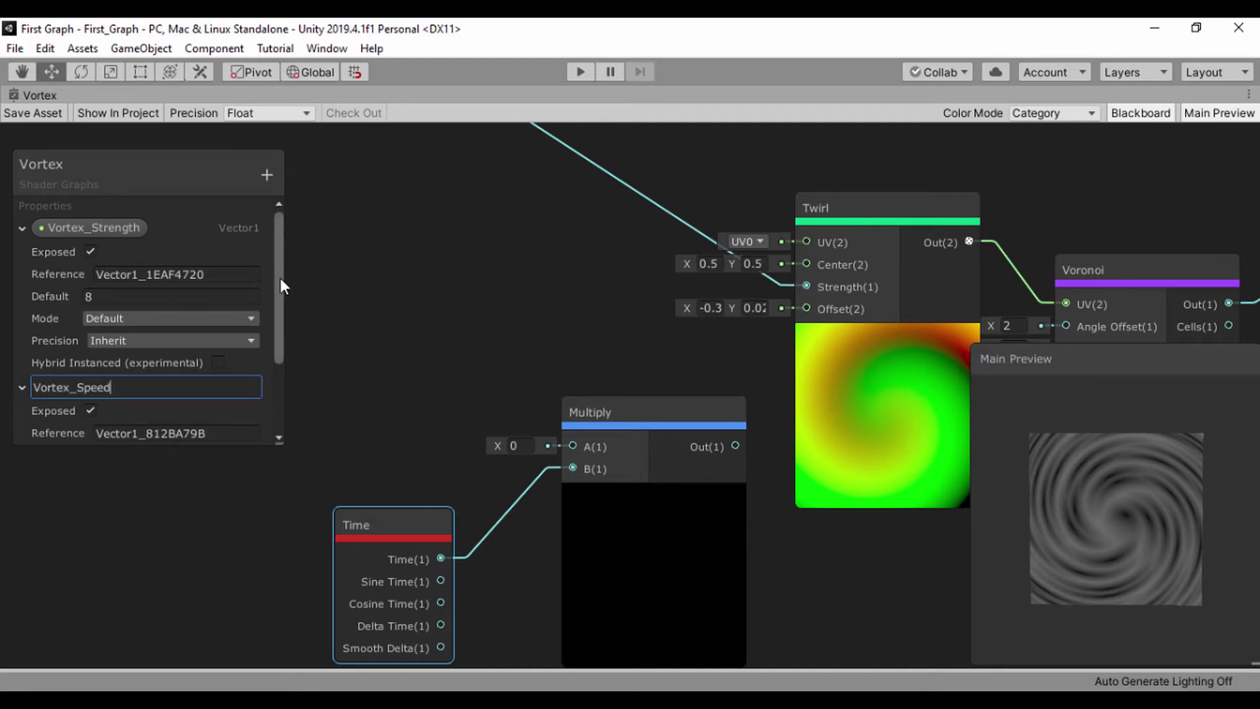
left_click(281, 299)
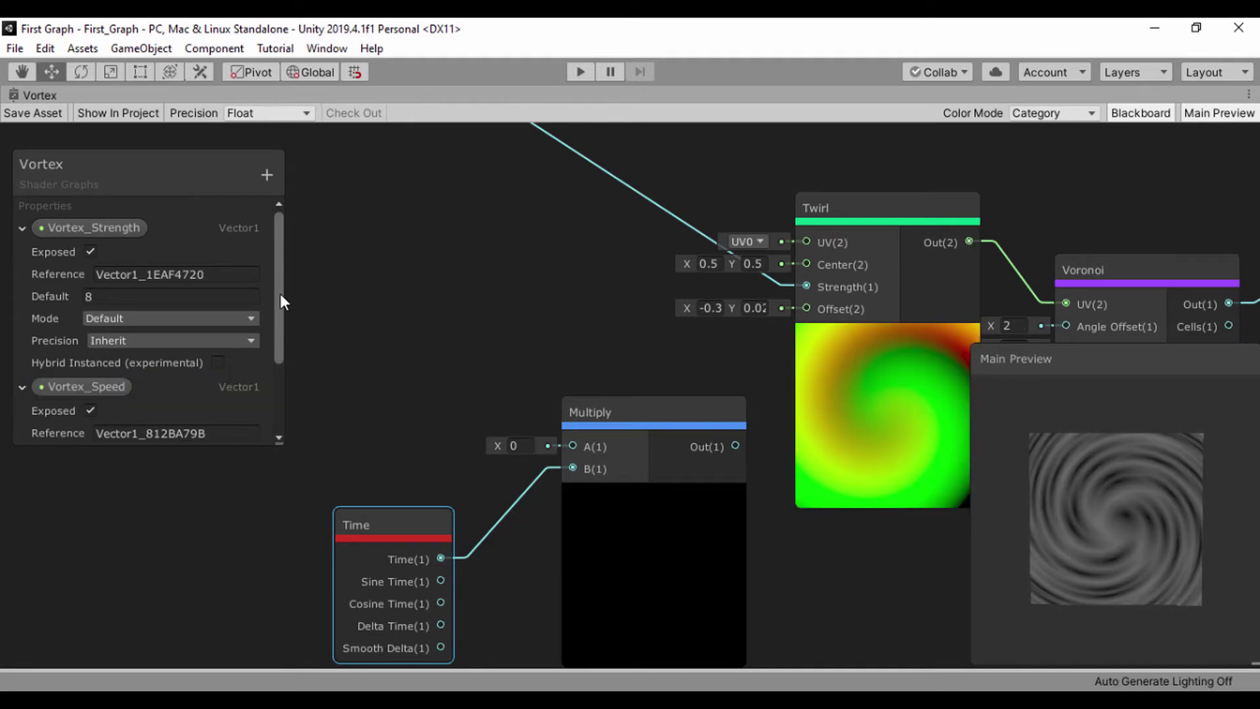
left_click_drag(281, 285, 283, 352)
left_click(157, 349)
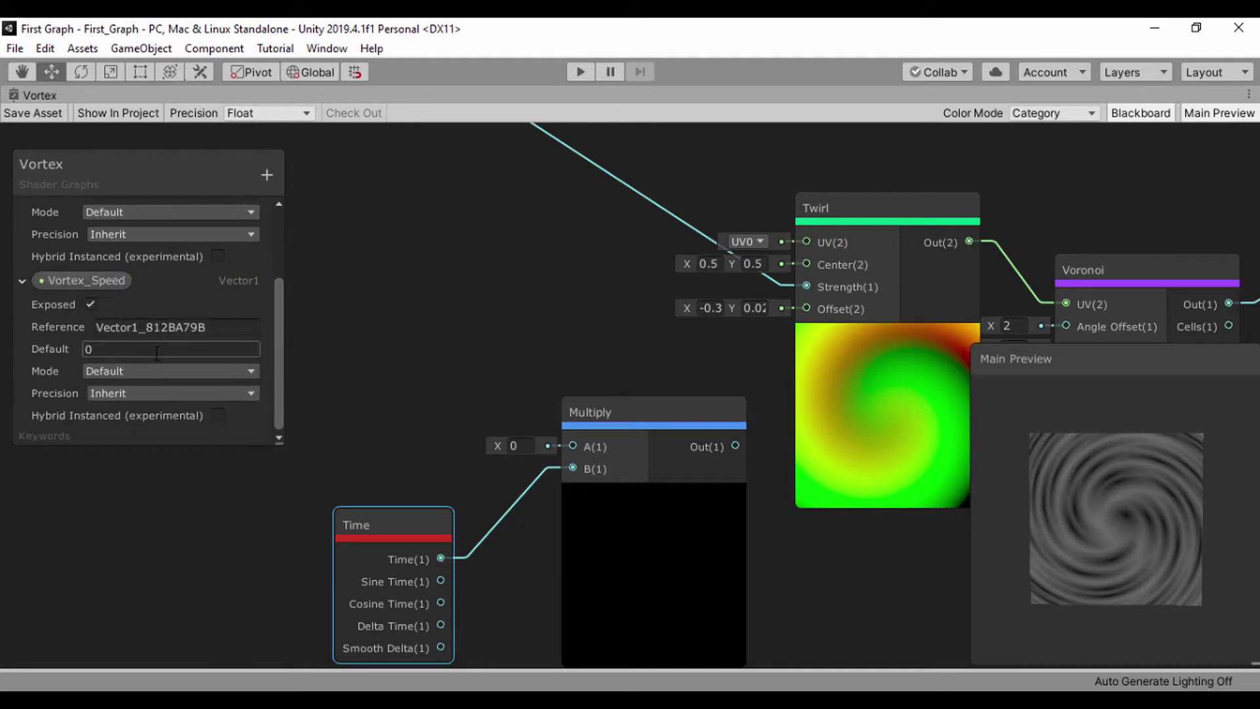
type("6")
left_click(99, 507)
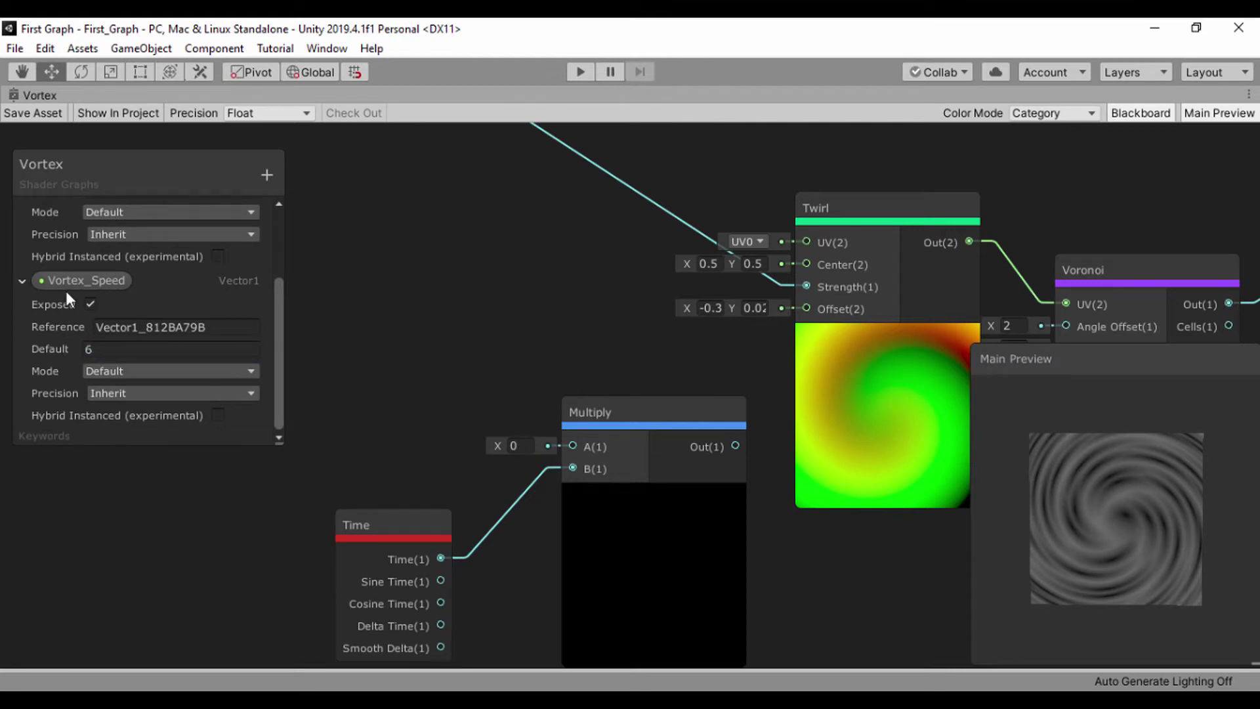
Step: Feed Vortex_Speed into the Multiply node's A input and the Multiply node's Out into the Twirl node's Offset input
left_click_drag(92, 282, 351, 384)
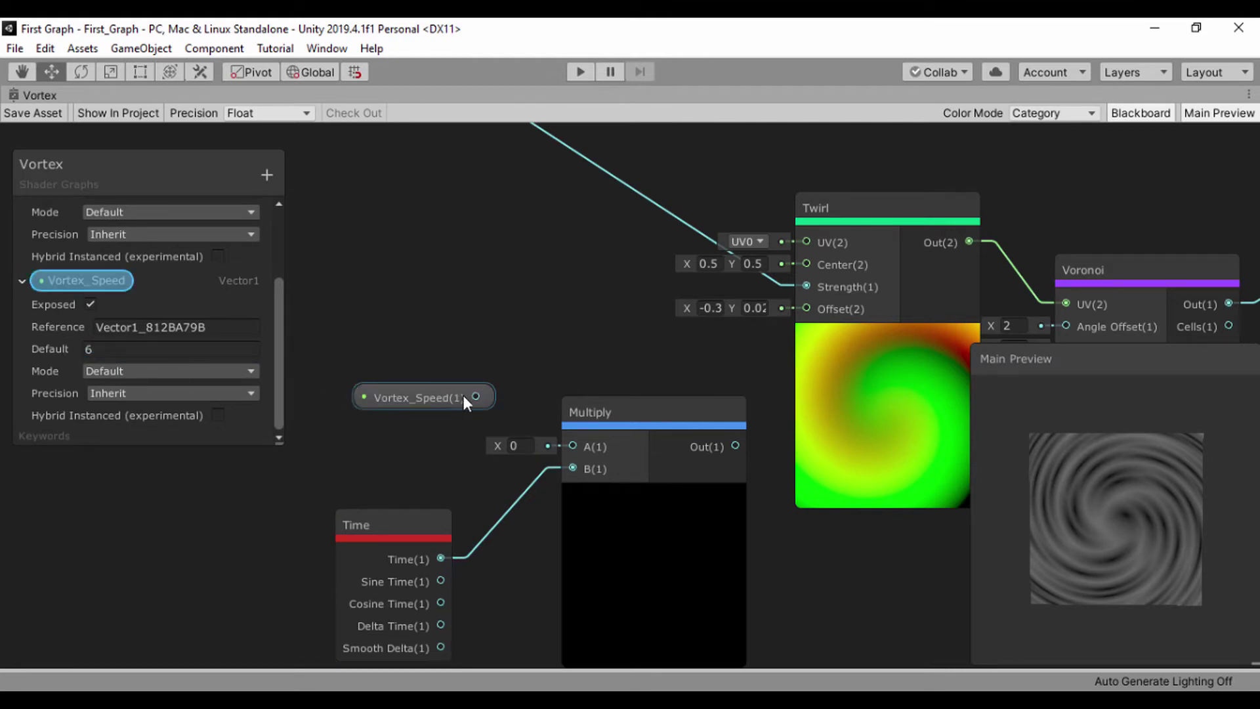
left_click_drag(475, 396, 572, 447)
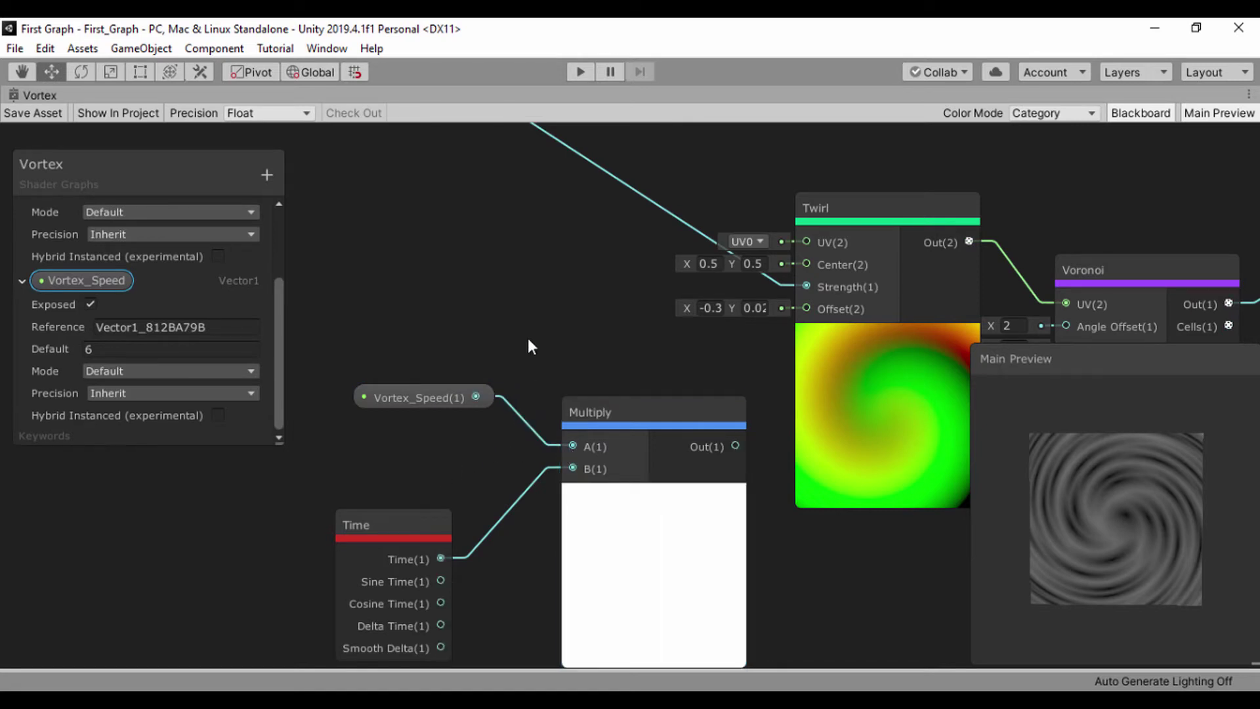
scroll(529, 341, "down", 2)
left_click_drag(599, 383, 573, 360)
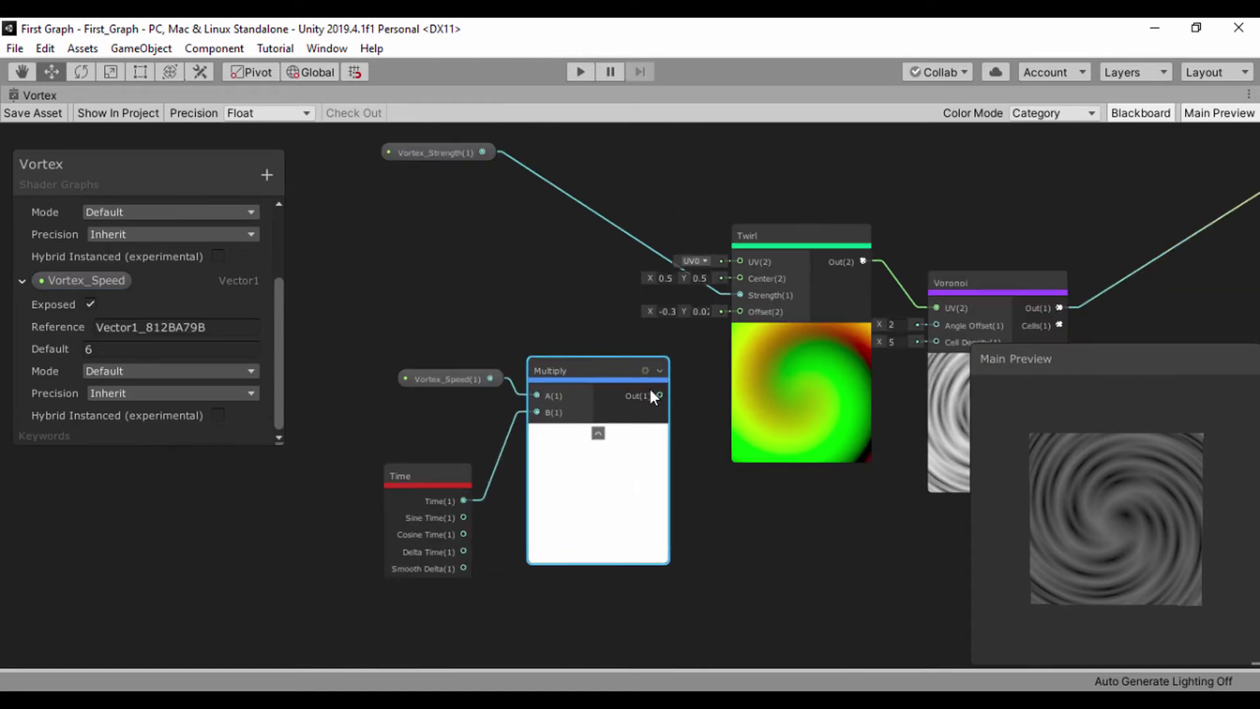
left_click_drag(658, 395, 740, 312)
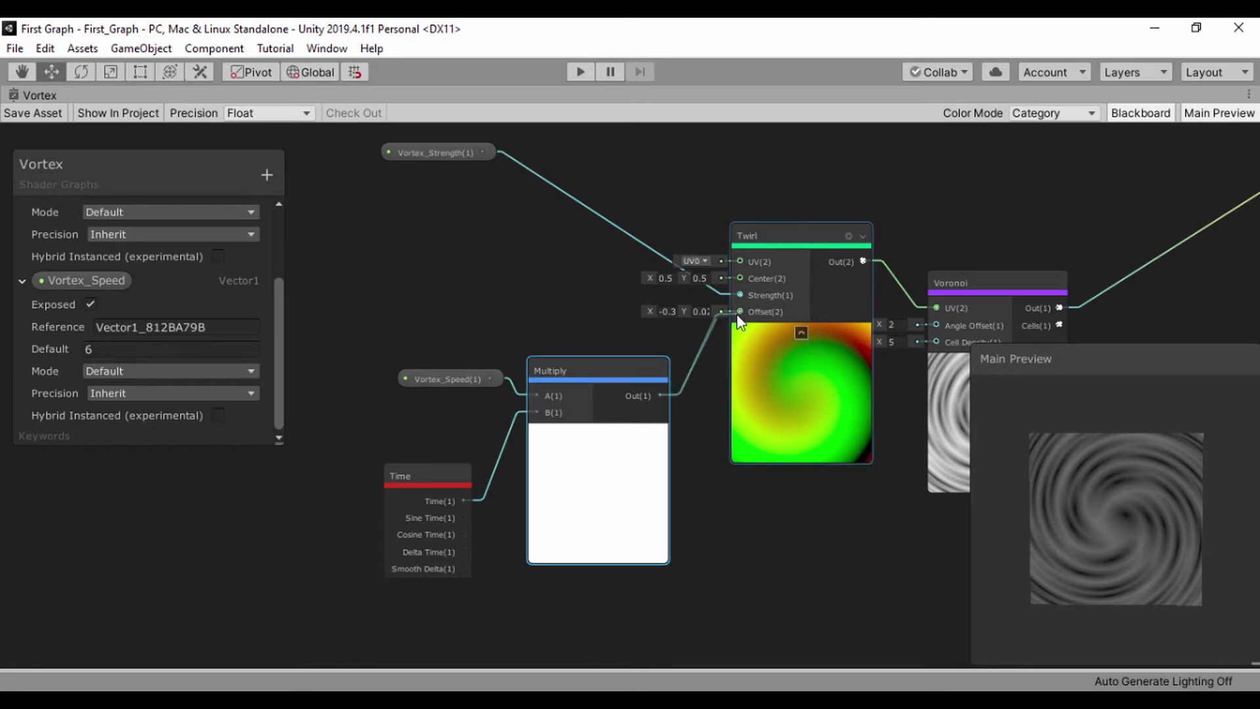
Step: Try a Vortex_Speed default of .5, set it to .1, and collapse the property's settings
middle_click_drag(586, 295, 512, 283)
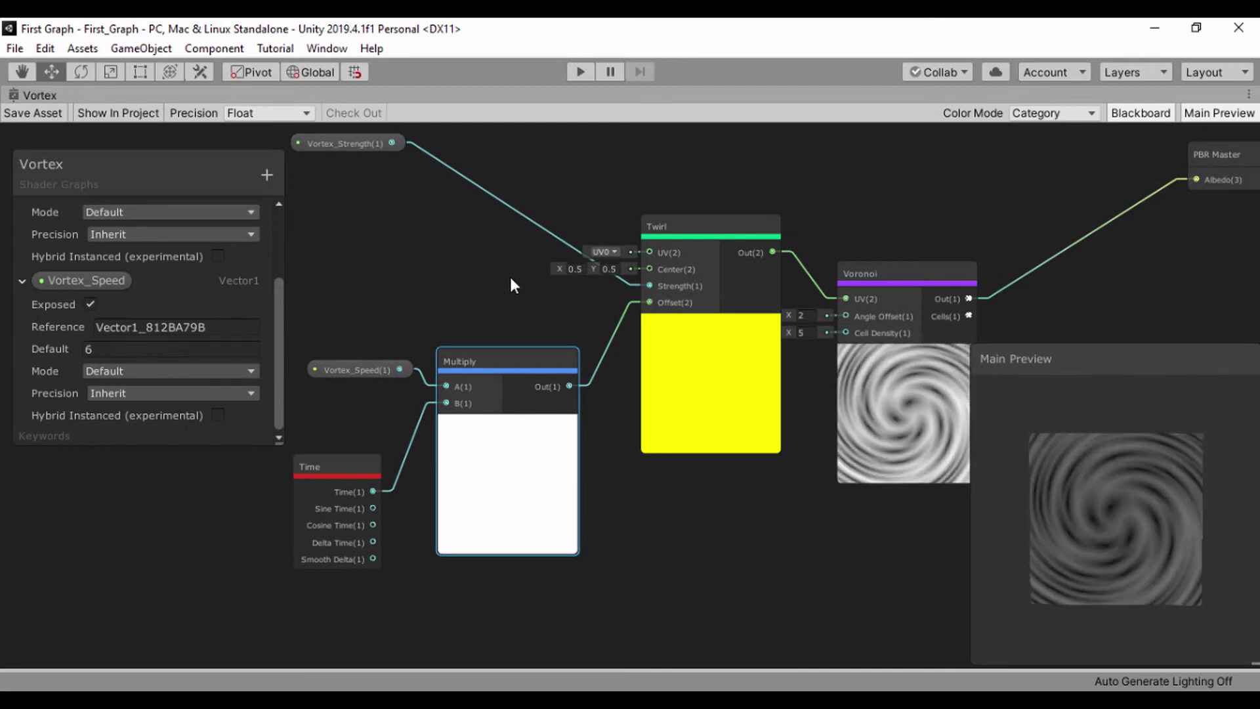
left_click(137, 348)
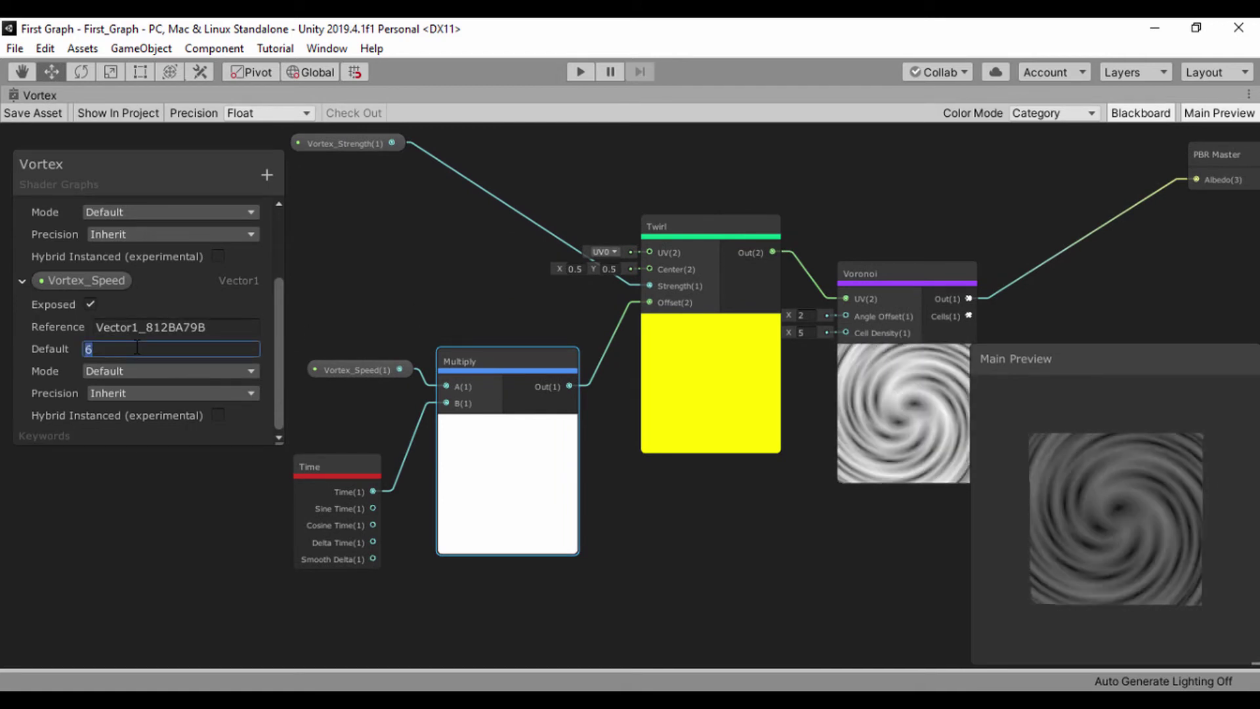
type(".5")
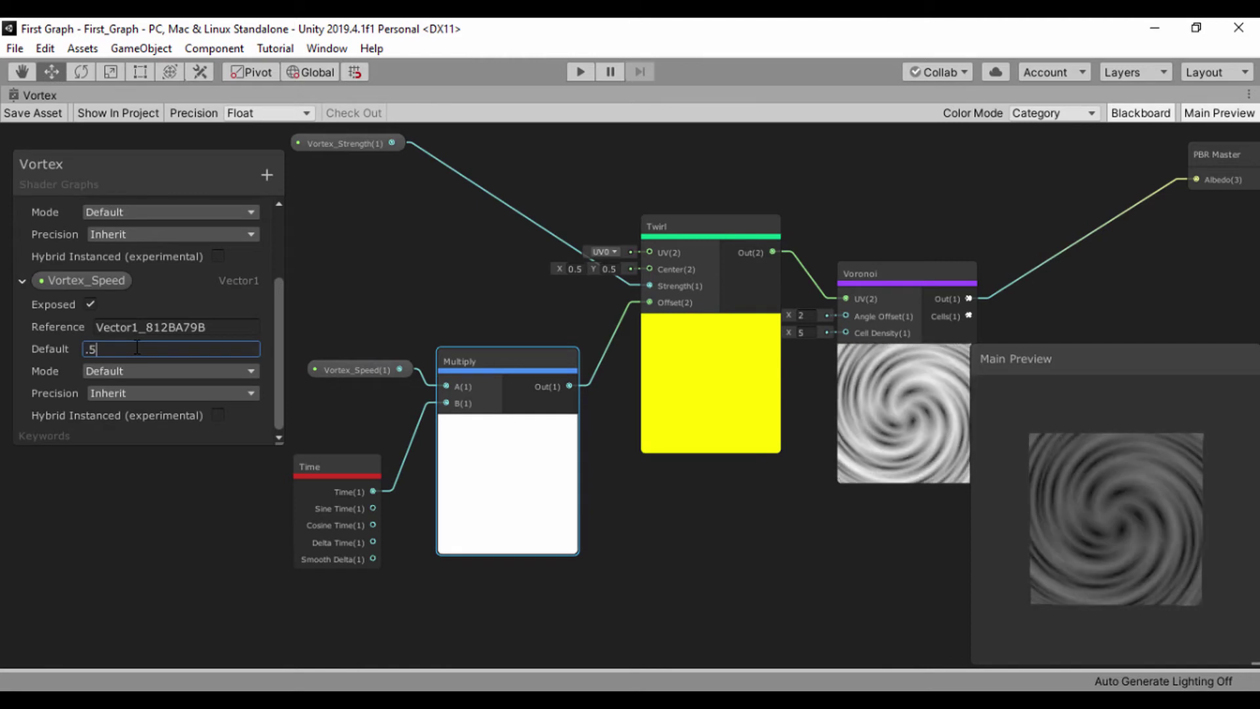
key("BackSpace")
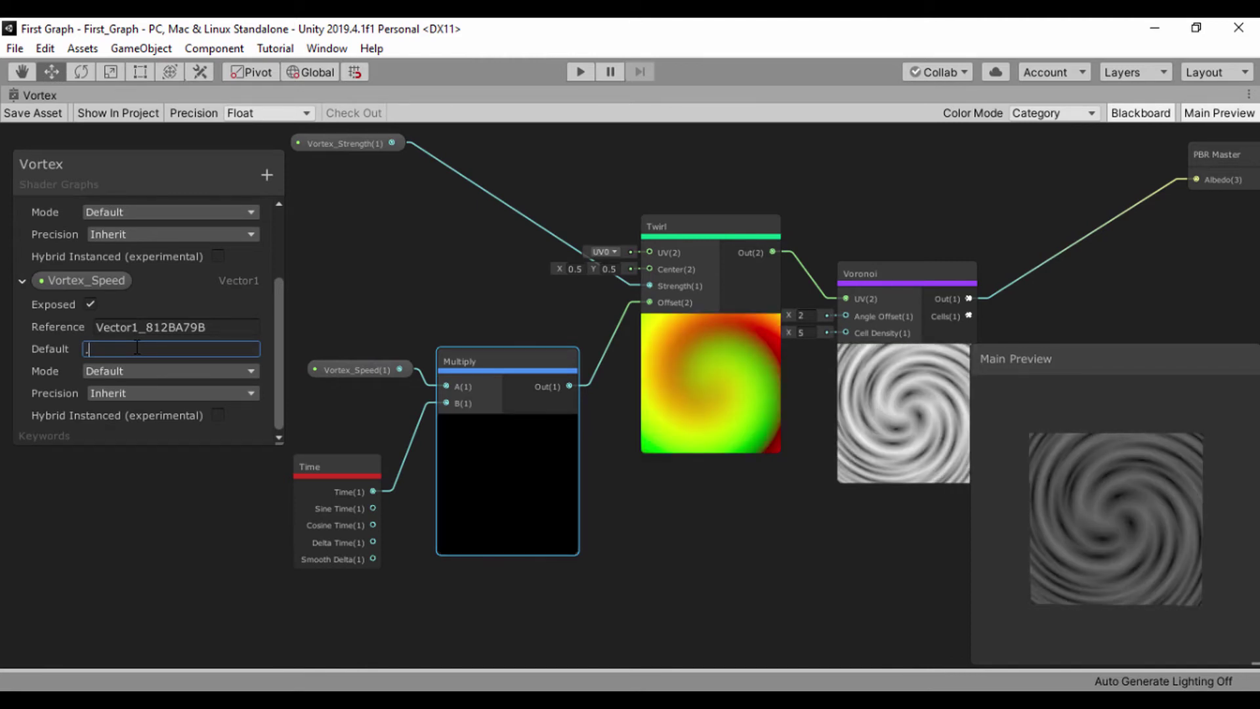
type("1")
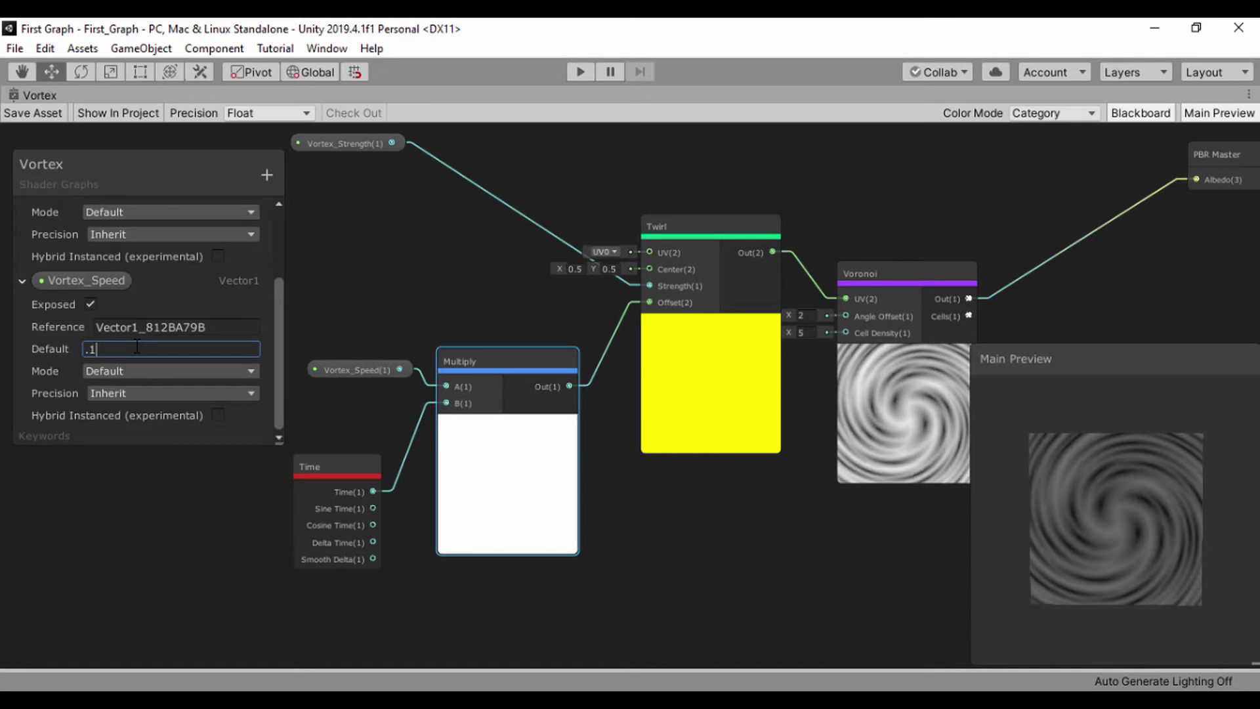
left_click(21, 282)
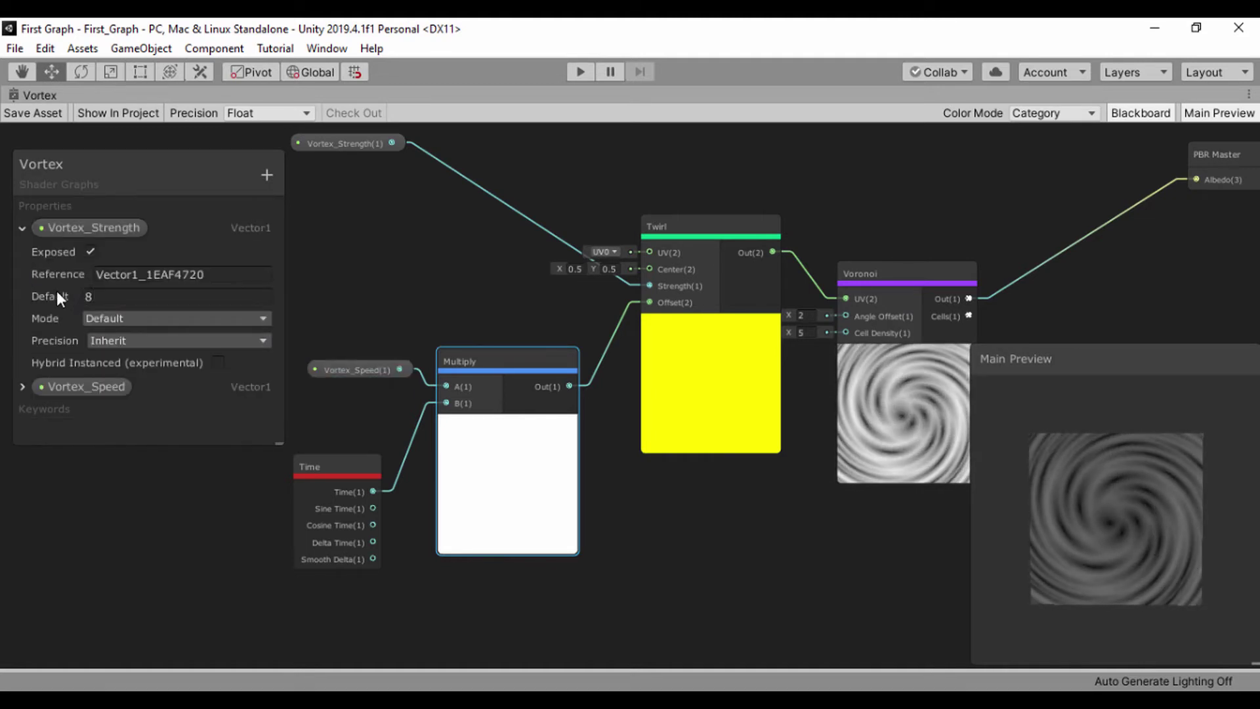
Step: Try Vortex_Strength defaults of 5, 8 and 50, and examine the swirl up close in the main preview
left_click(98, 296)
key("BackSpace")
type("5")
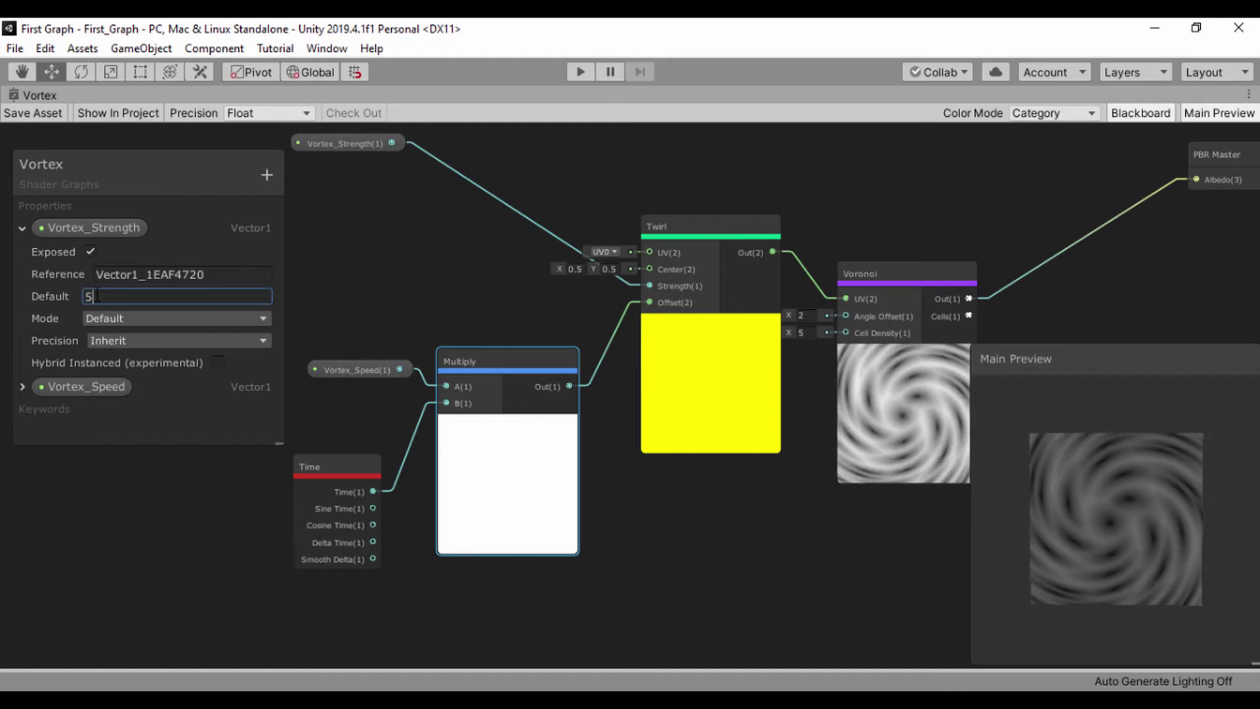
key("BackSpace")
type("8")
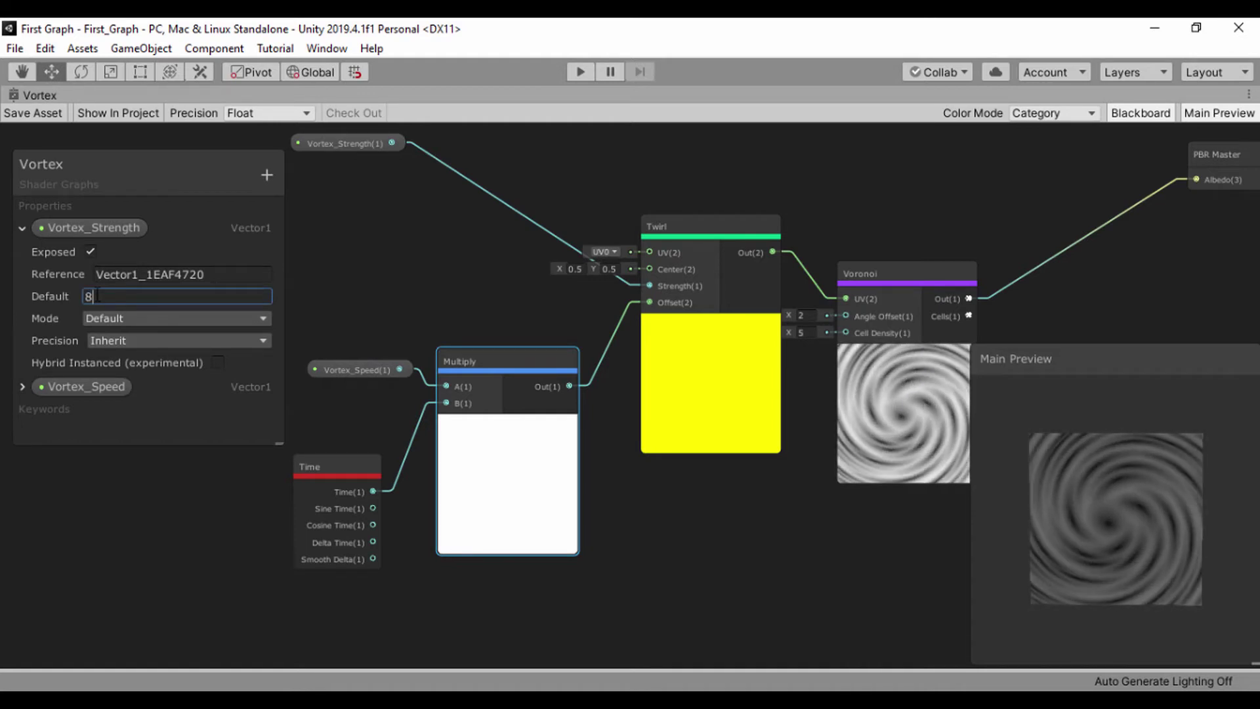
key("BackSpace")
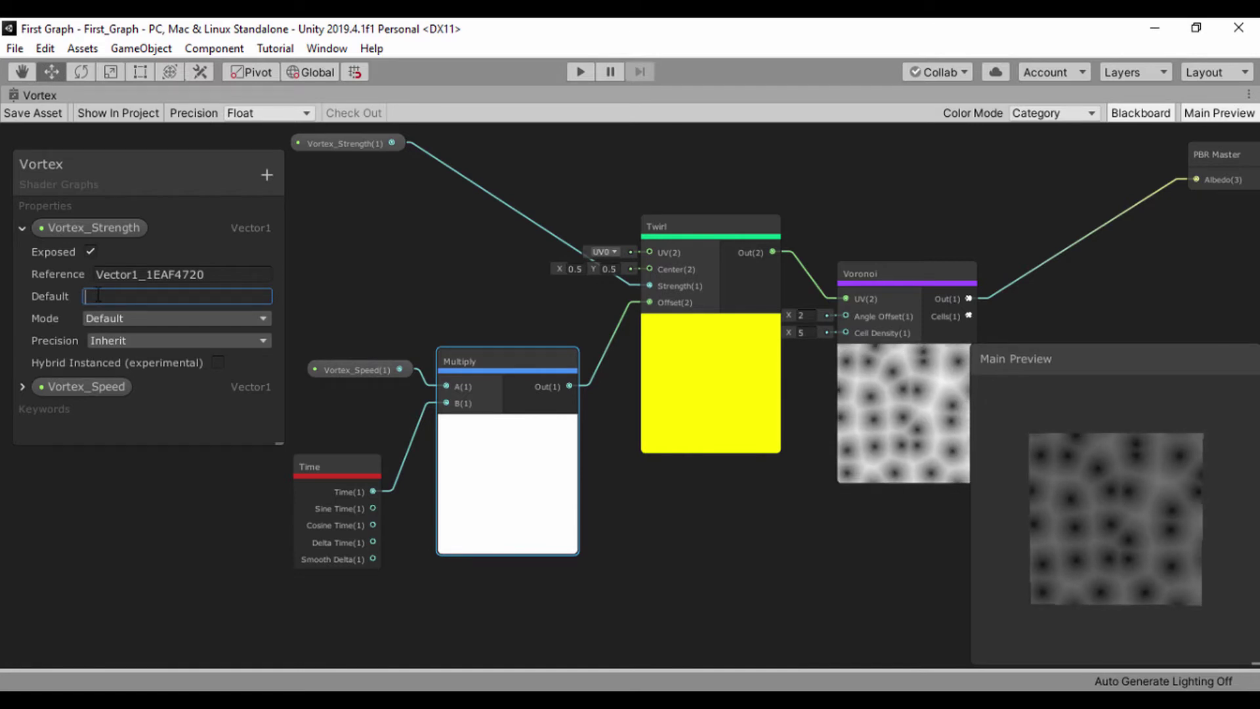
type("50")
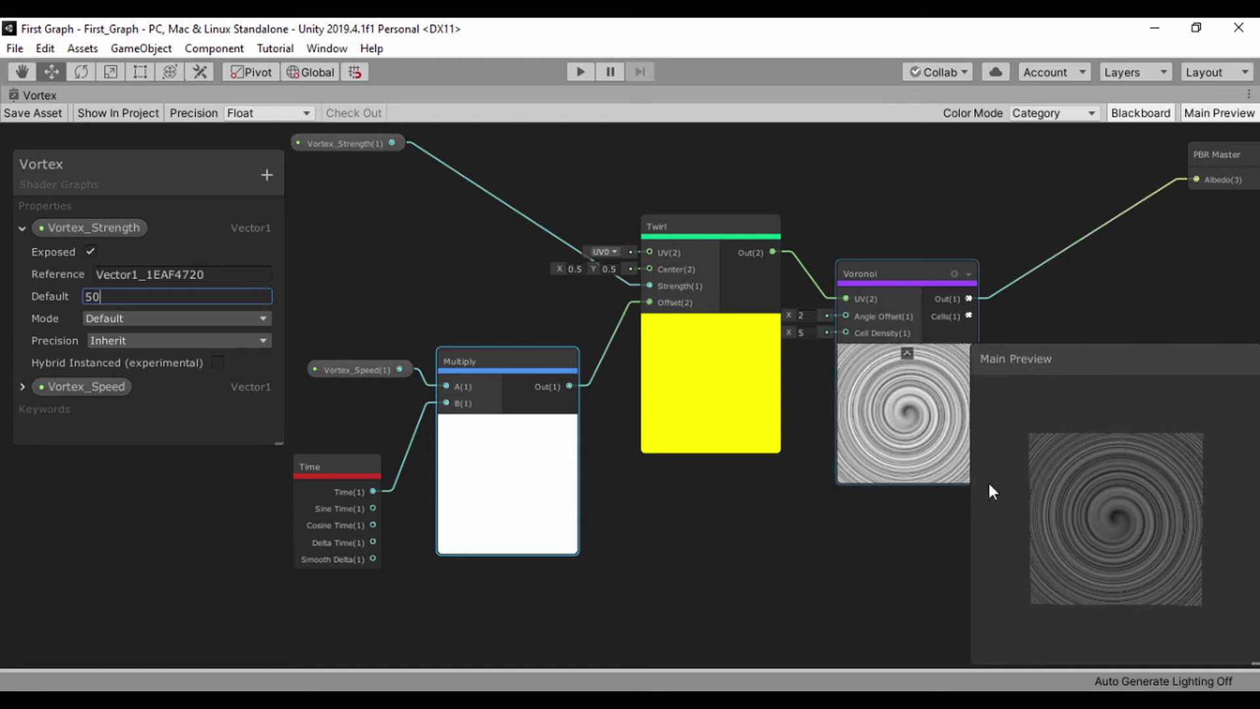
scroll(1065, 482, "up", 3)
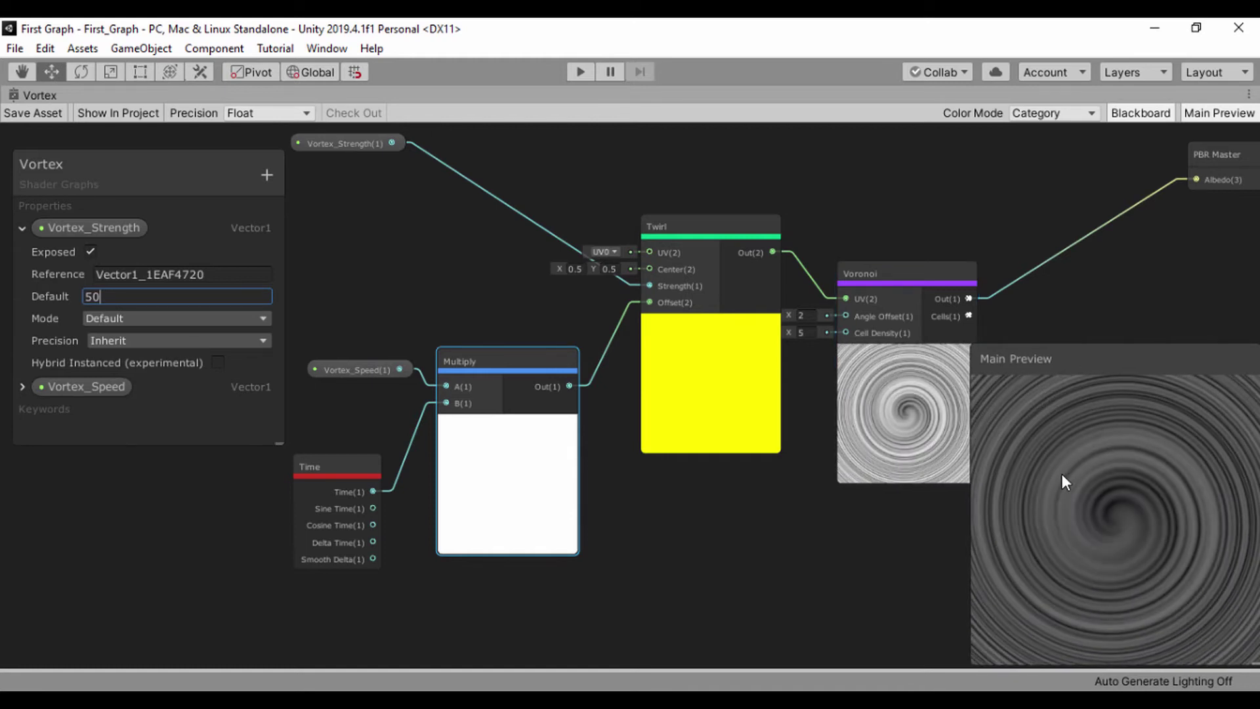
scroll(1063, 478, "down", 3)
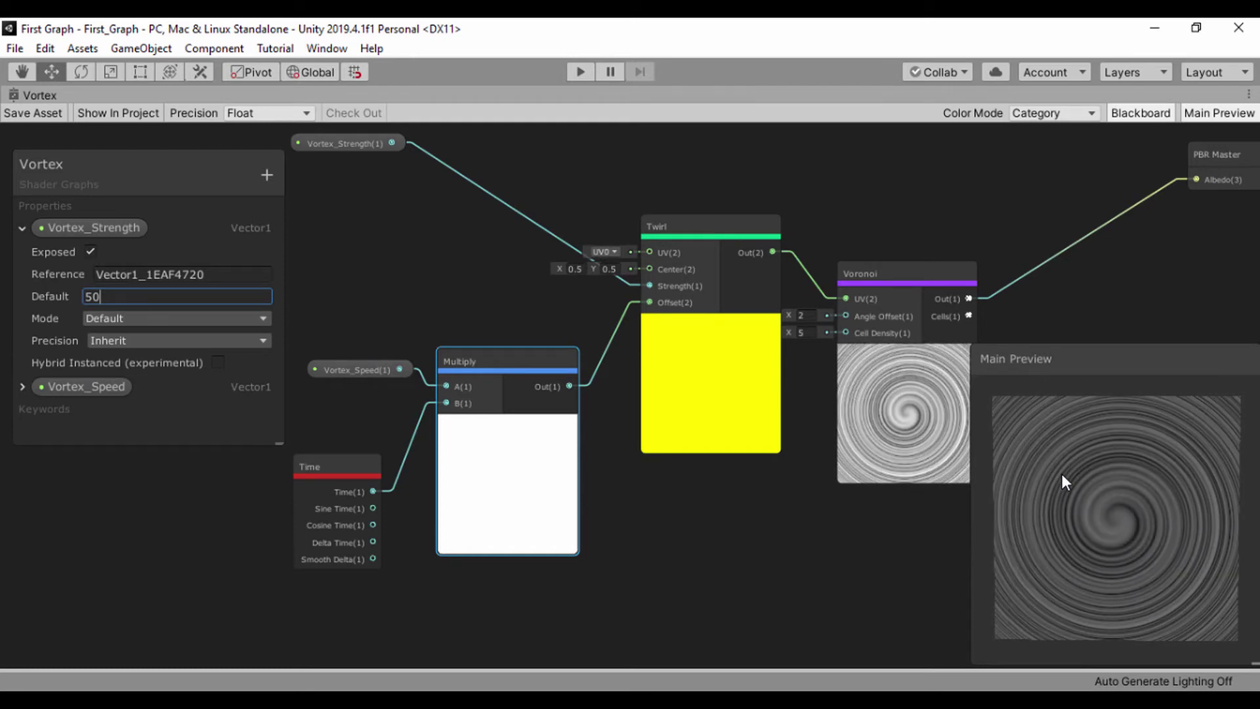
Step: Set Vortex_Strength's default to 10 after trying 8
key("BackSpace")
key("BackSpace")
type("10")
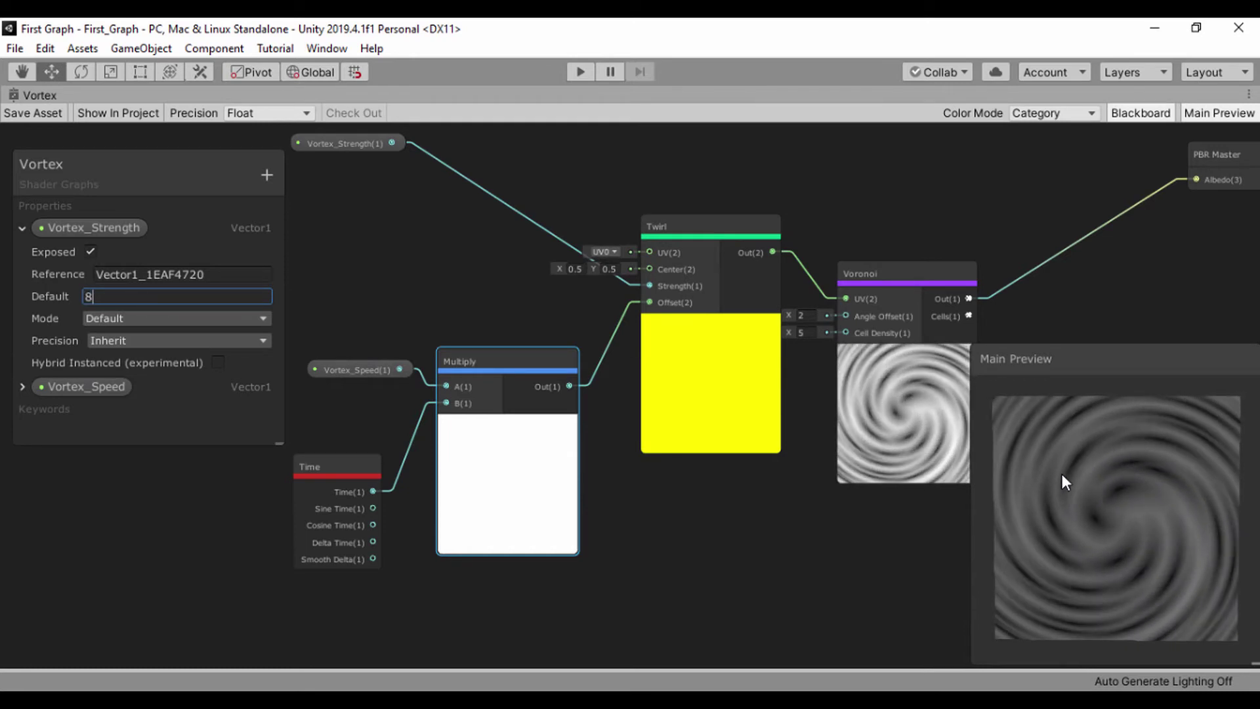
key("BackSpace")
key("BackSpace")
type("10")
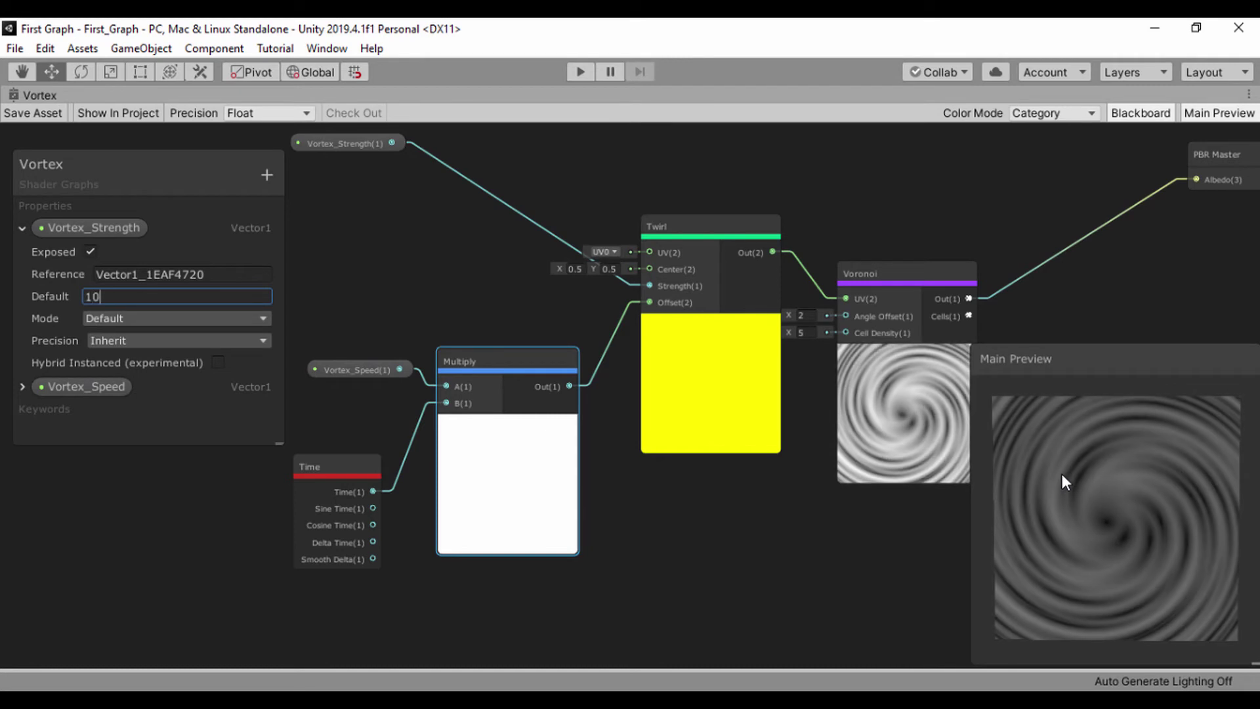
Step: Examine the swirl up close in the main preview and look over the whole node graph up to the PBR Master
left_click(667, 254)
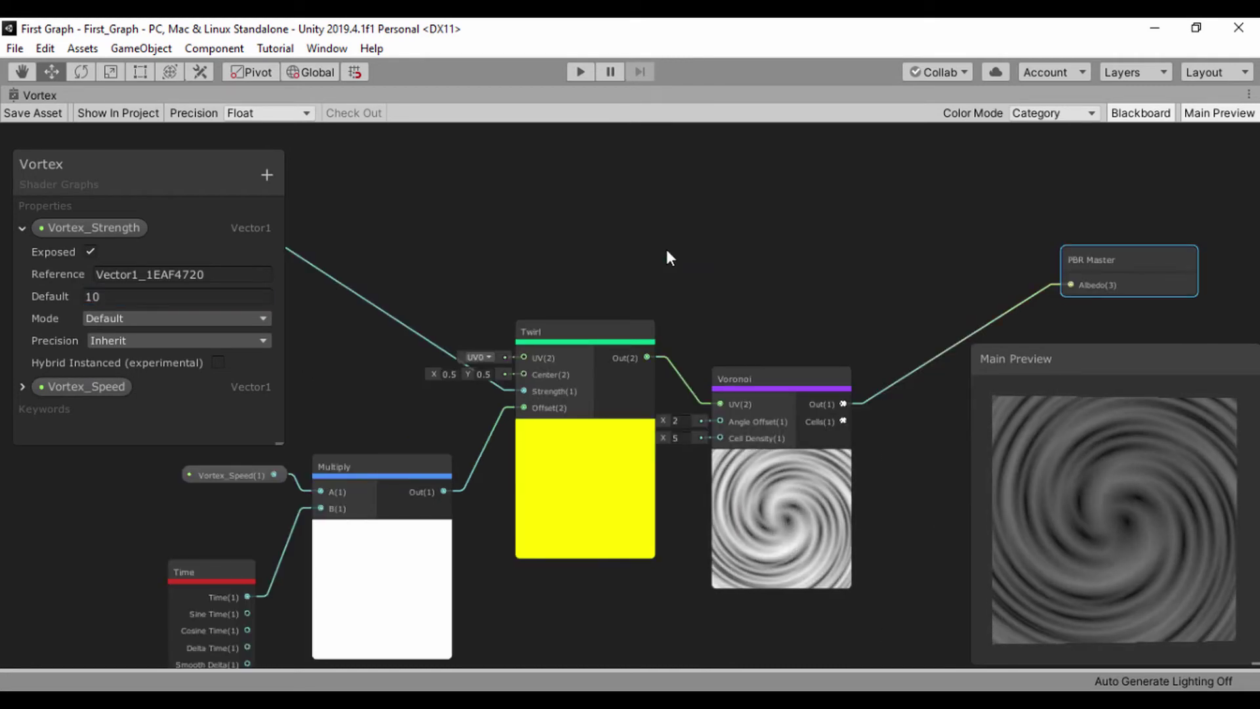
middle_click_drag(815, 340, 806, 286)
scroll(1086, 458, "down", 3)
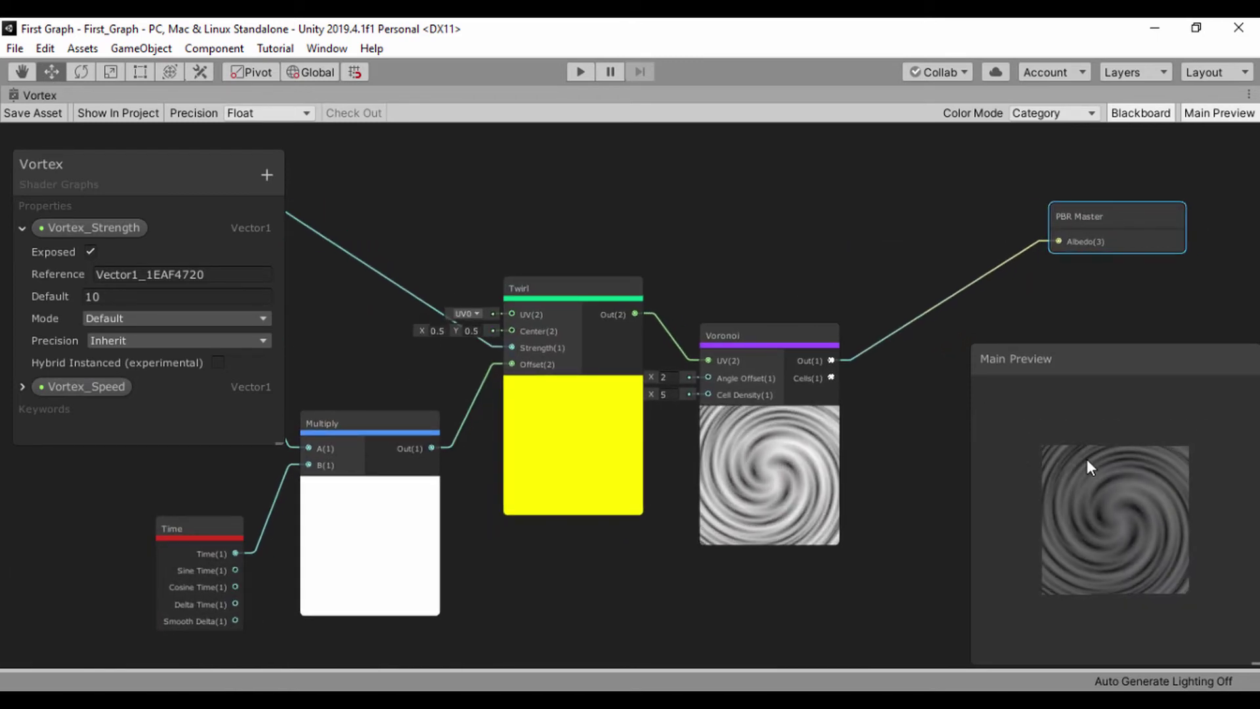
scroll(1087, 459, "up", 5)
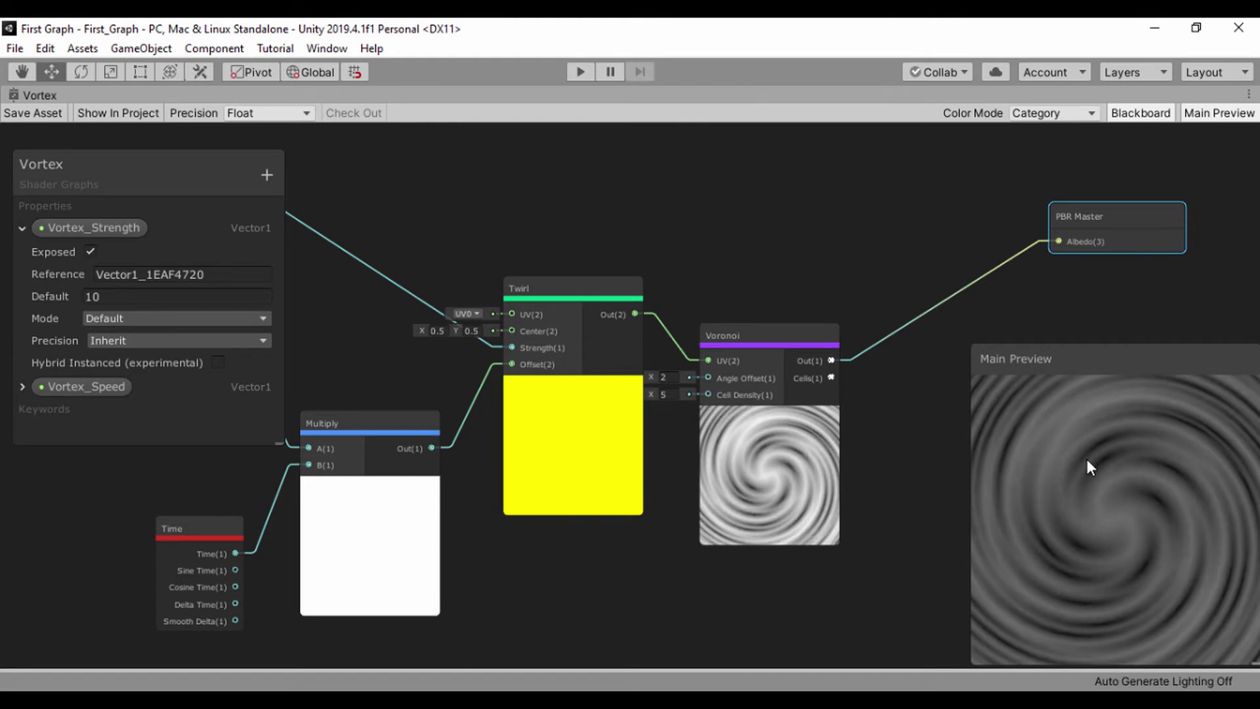
left_click_drag(860, 298, 436, 248)
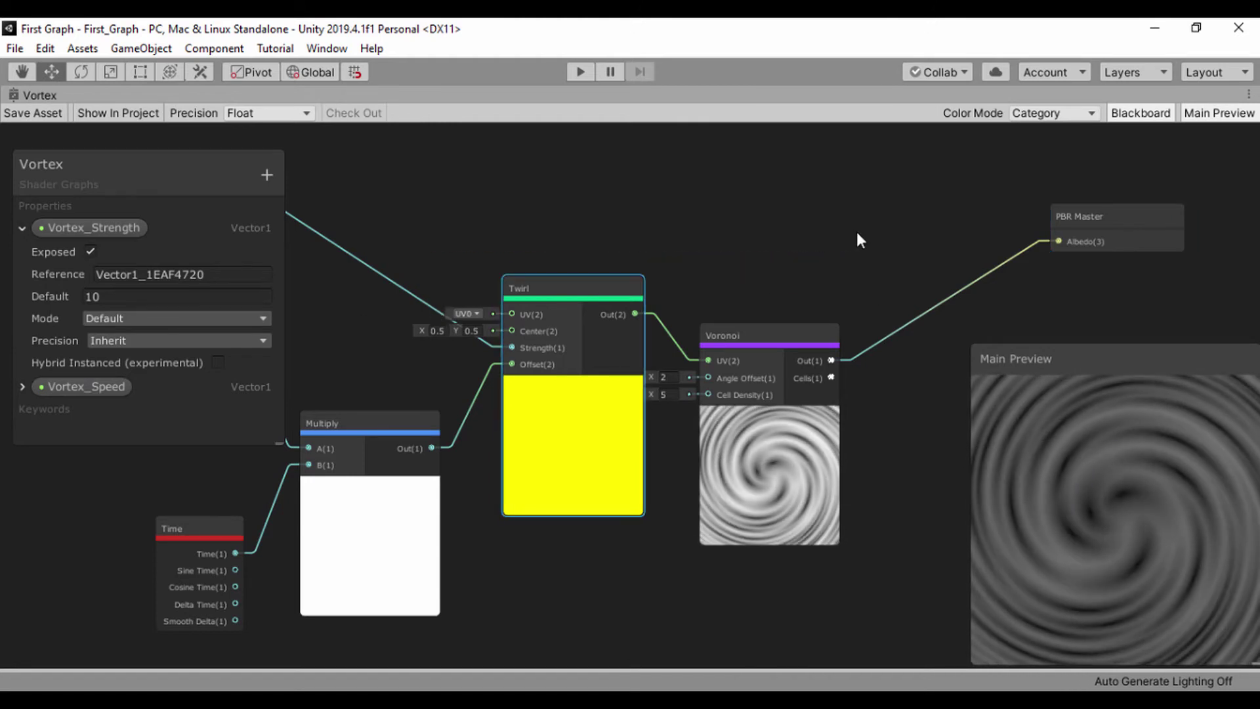
middle_click_drag(856, 231, 476, 306)
scroll(677, 416, "down", 5)
scroll(677, 411, "up", 5)
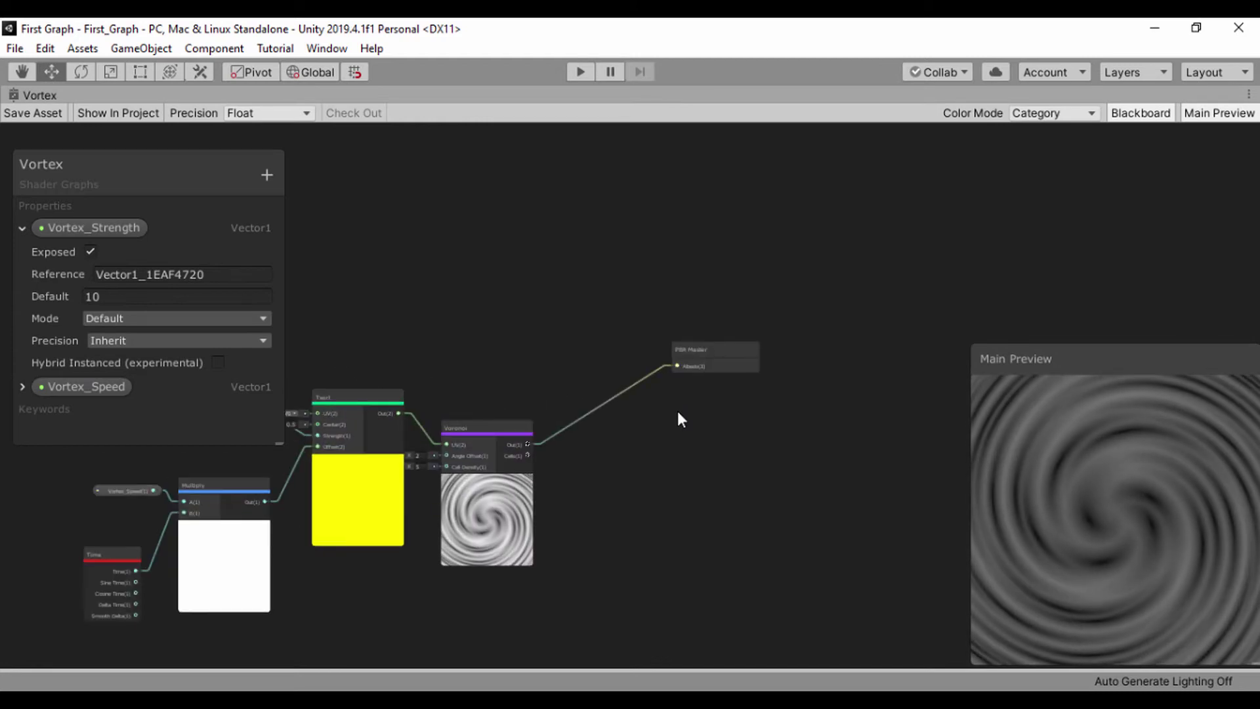
key("a")
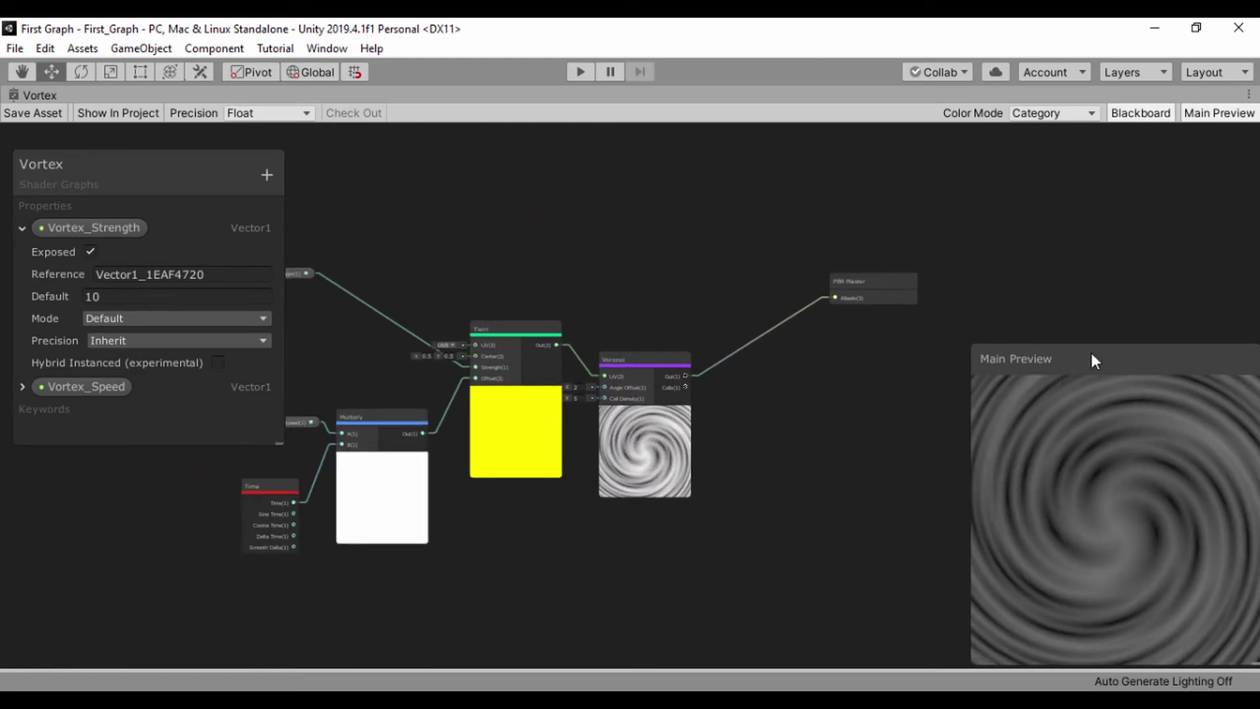
Step: Hide the Main Preview and Blackboard, frame the PBR Master node and expand it to show all its inputs
left_click(1207, 117)
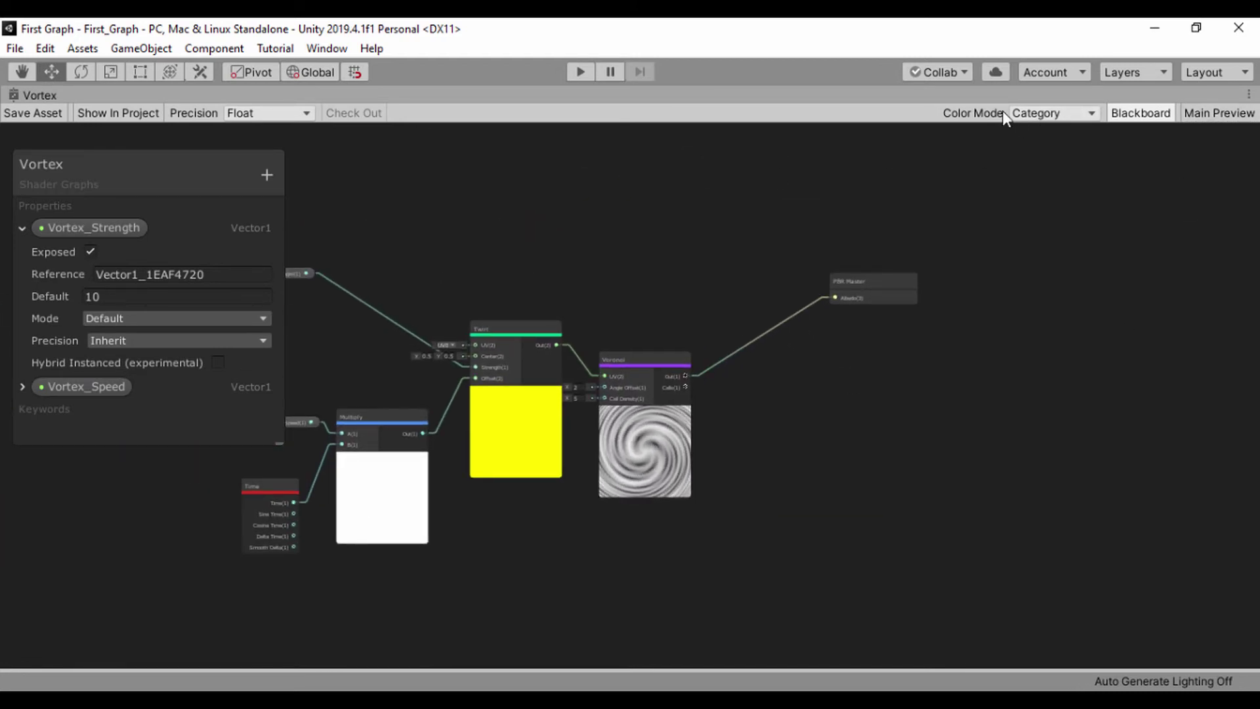
left_click(1121, 113)
left_click(858, 284)
key("f")
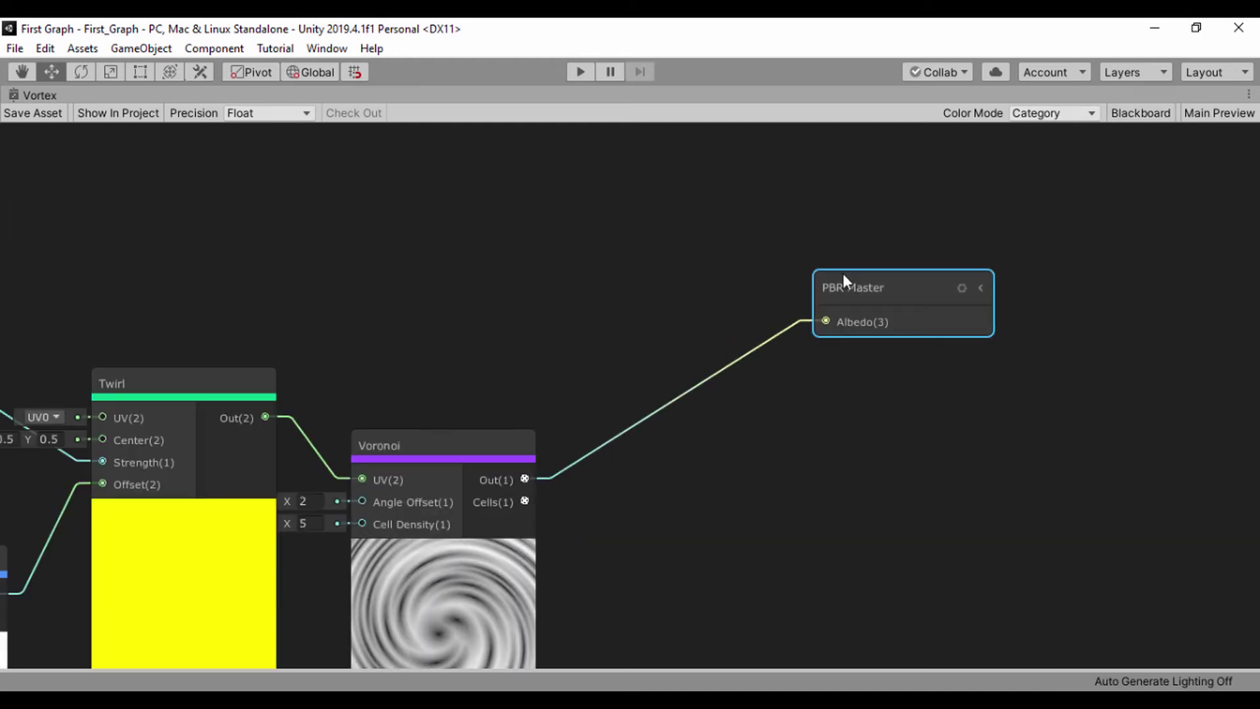
left_click(979, 290)
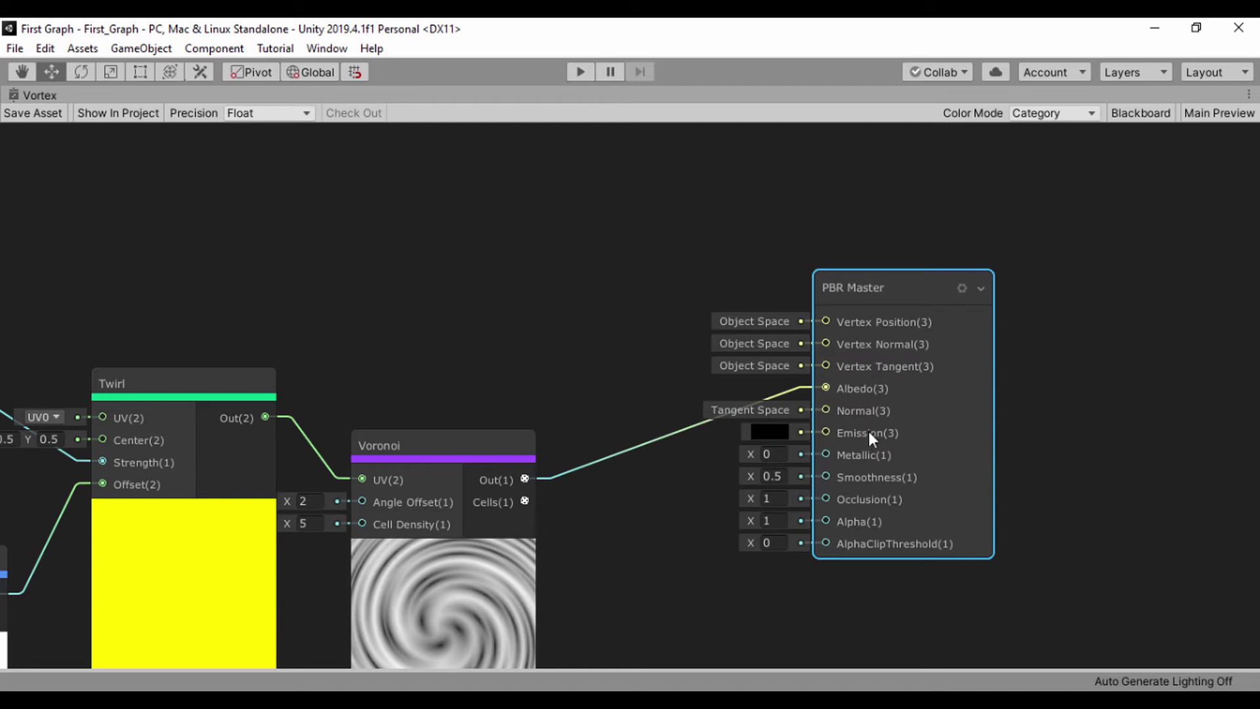
Step: Show the Blackboard and Main Preview again and set the PBR Master node's Surface to Transparent in its settings
middle_click_drag(589, 360, 519, 274)
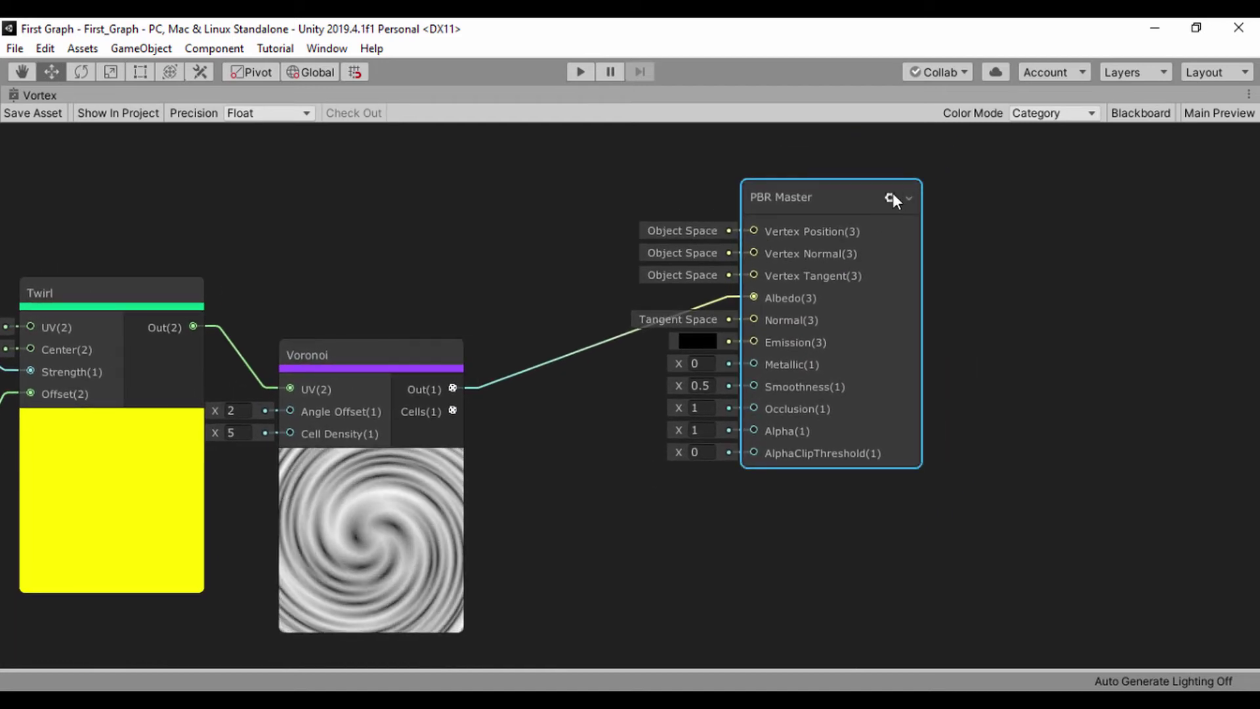
left_click(890, 197)
left_click(1084, 281)
left_click(1094, 210)
left_click(1130, 116)
left_click(1130, 114)
left_click(1129, 114)
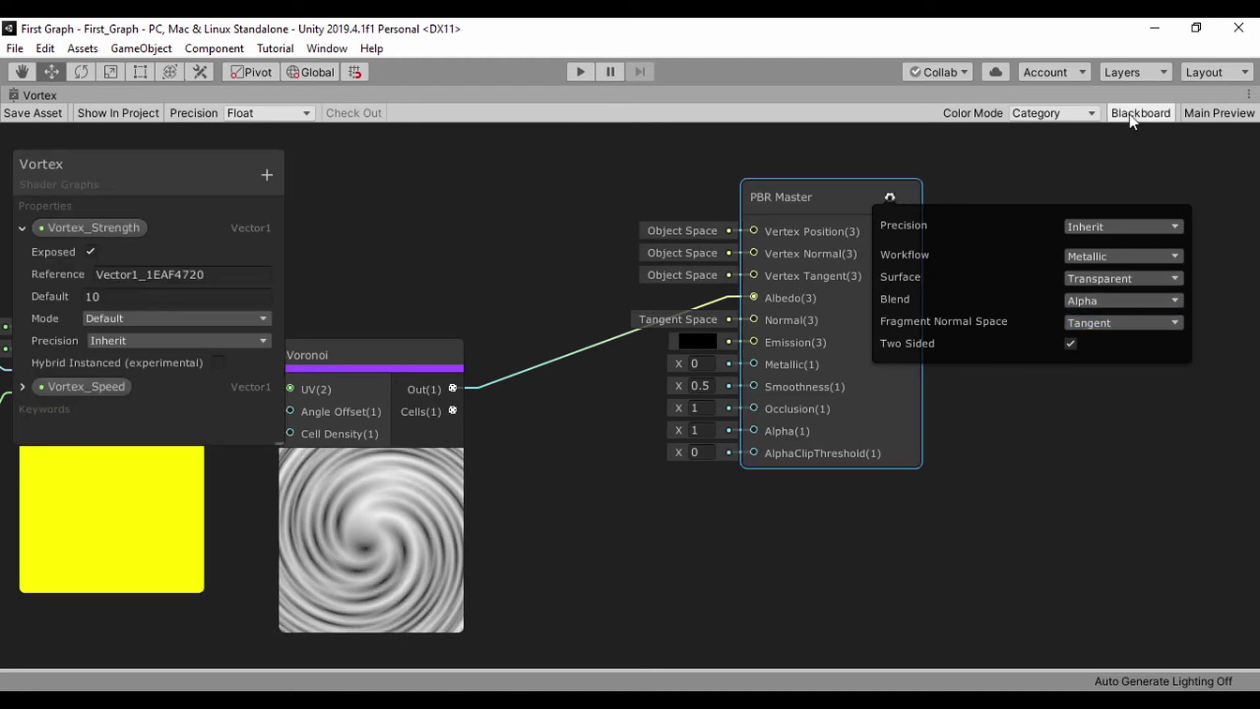
left_click(1195, 113)
left_click_drag(1121, 466, 1039, 450)
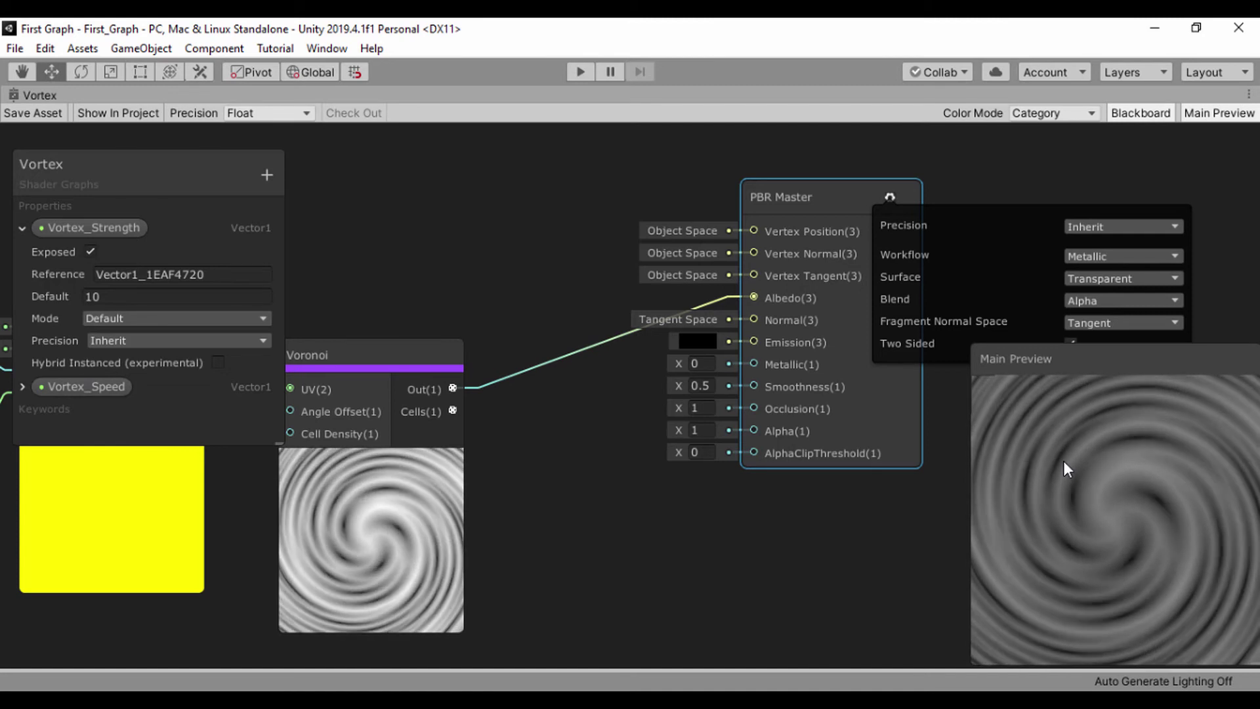
left_click(1109, 279)
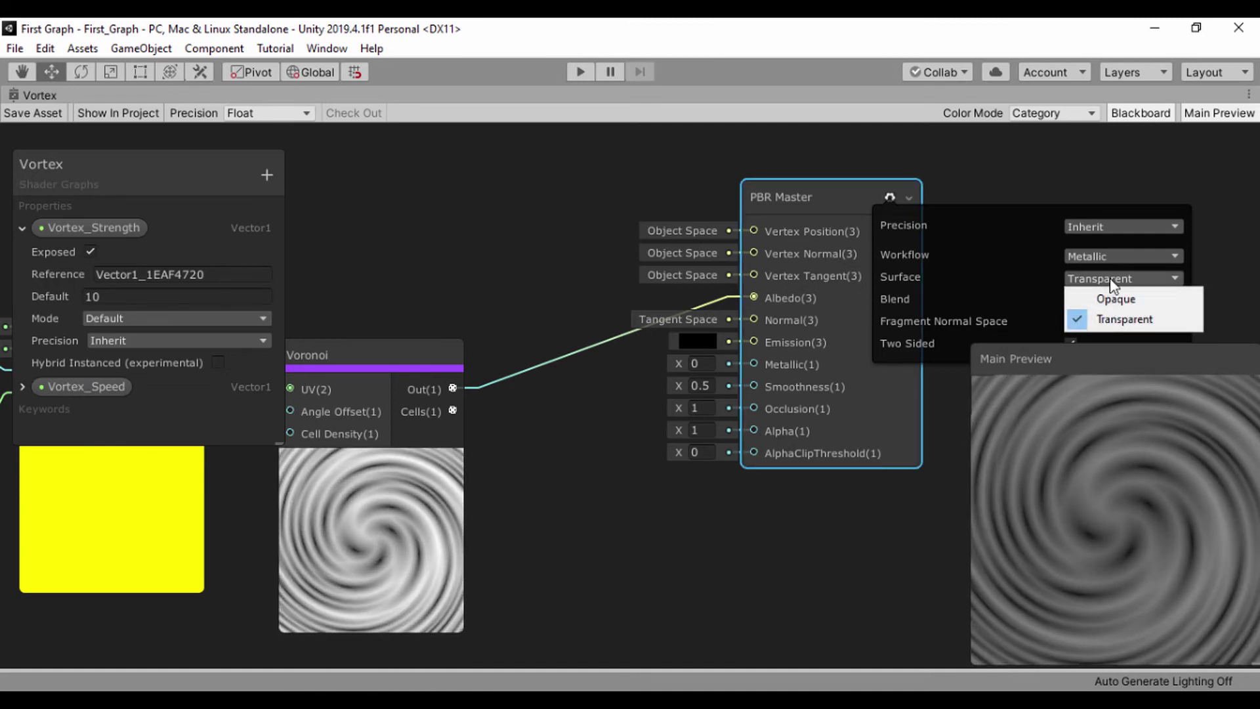
left_click(1124, 319)
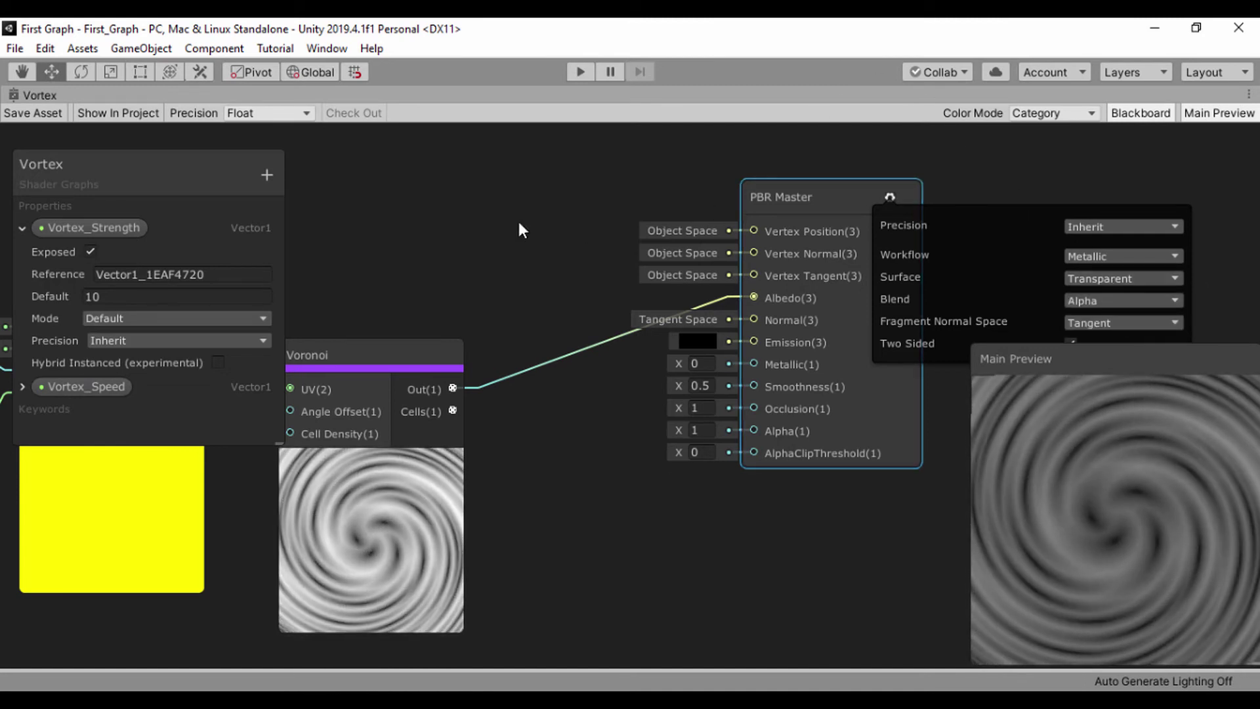
Step: Add a Texture 2D Asset node and place it in the empty area above and left of the Twirl node
scroll(517, 218, "down", 3)
middle_click_drag(506, 248, 736, 319)
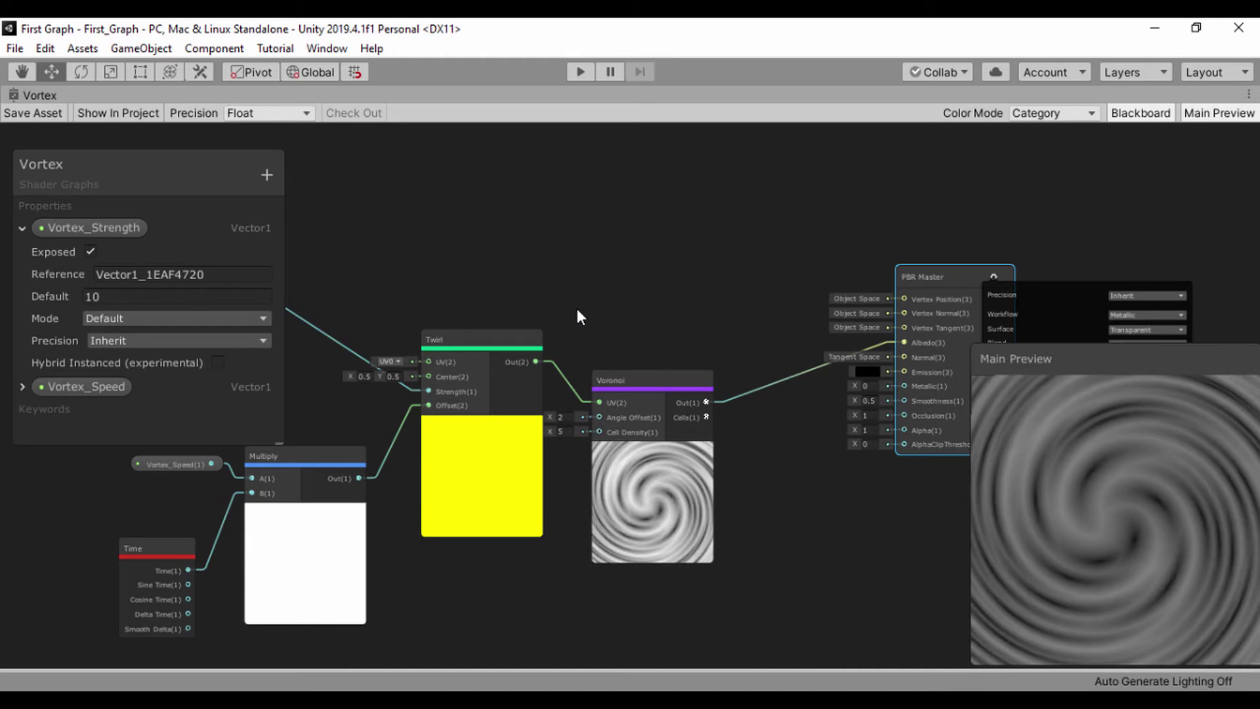
scroll(569, 309, "up", 3)
scroll(569, 309, "down", 1)
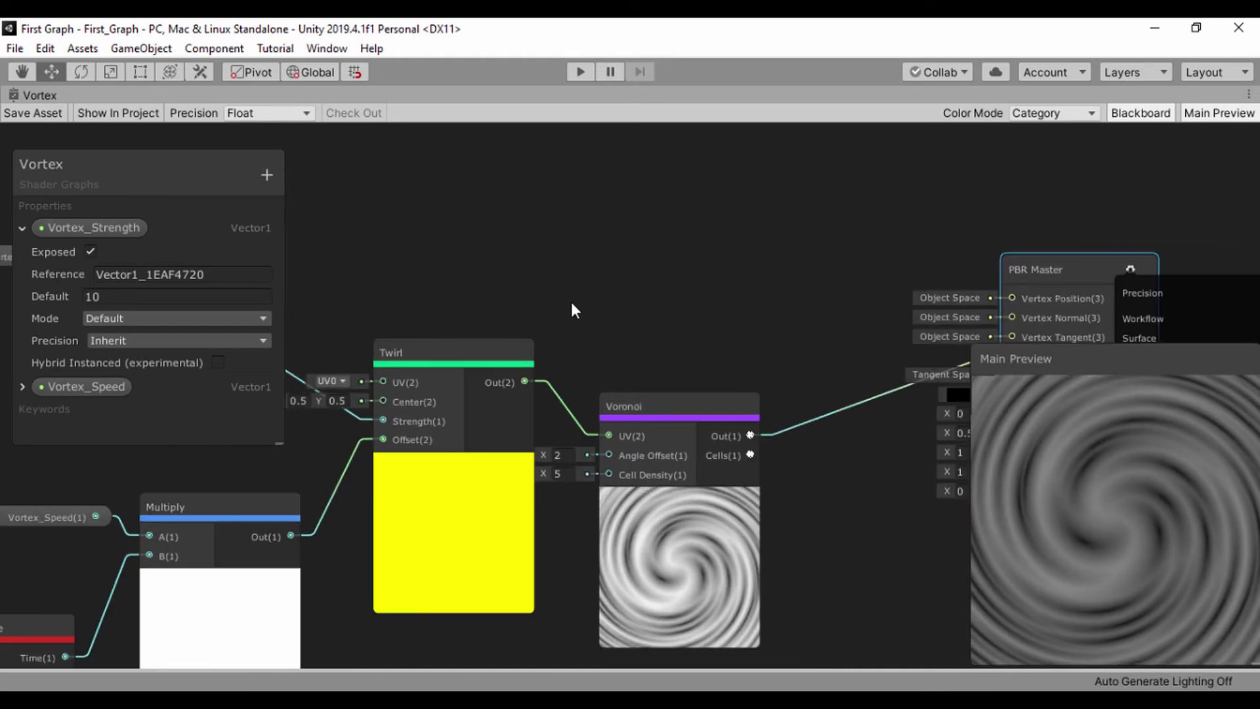
middle_click_drag(531, 258, 622, 370)
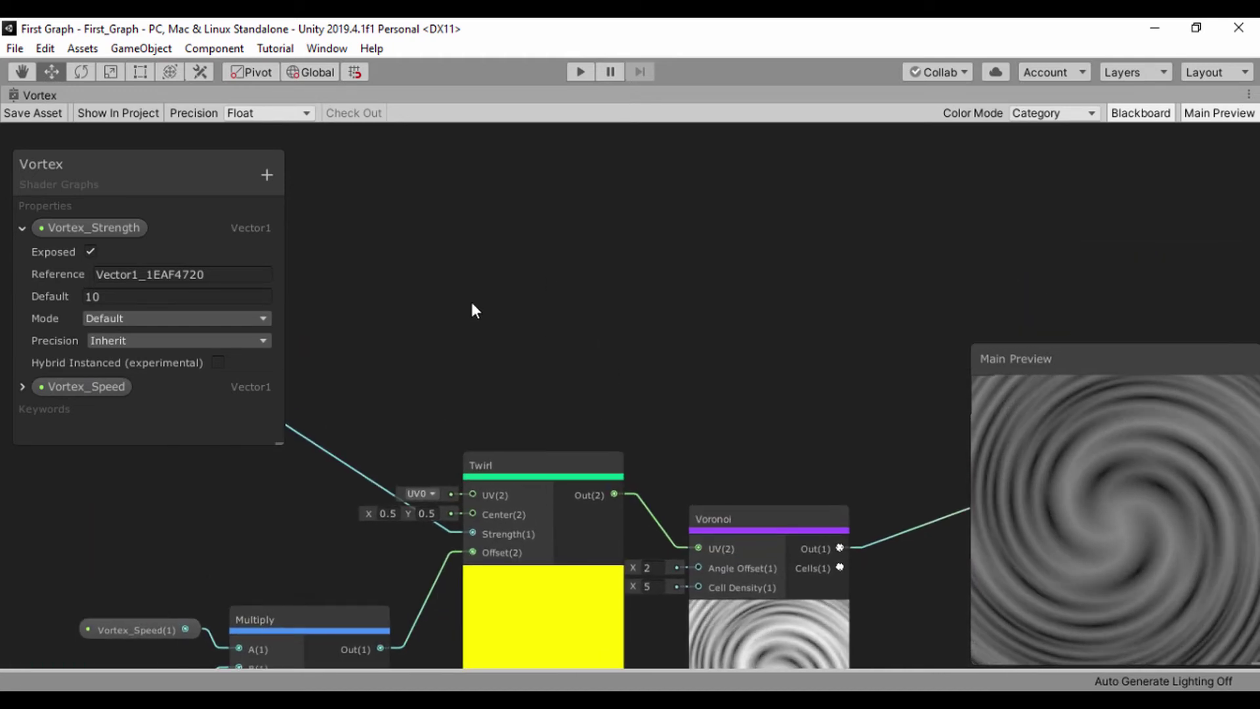
key("space")
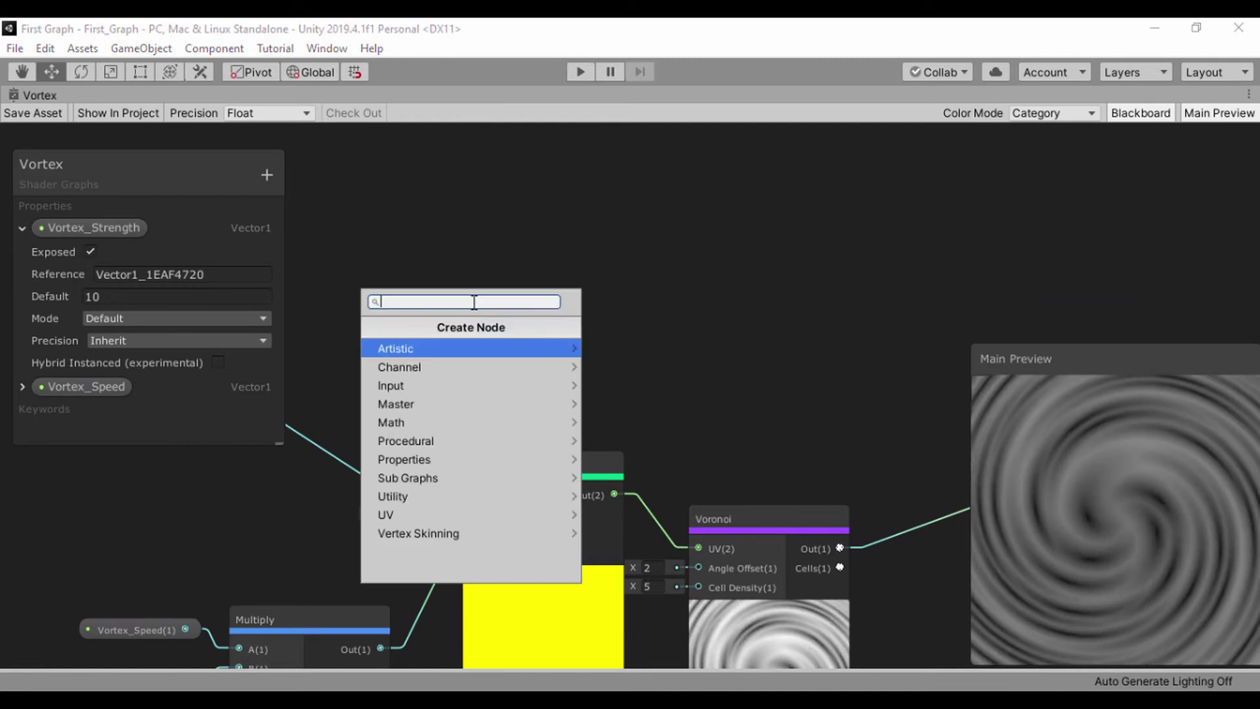
type("Te")
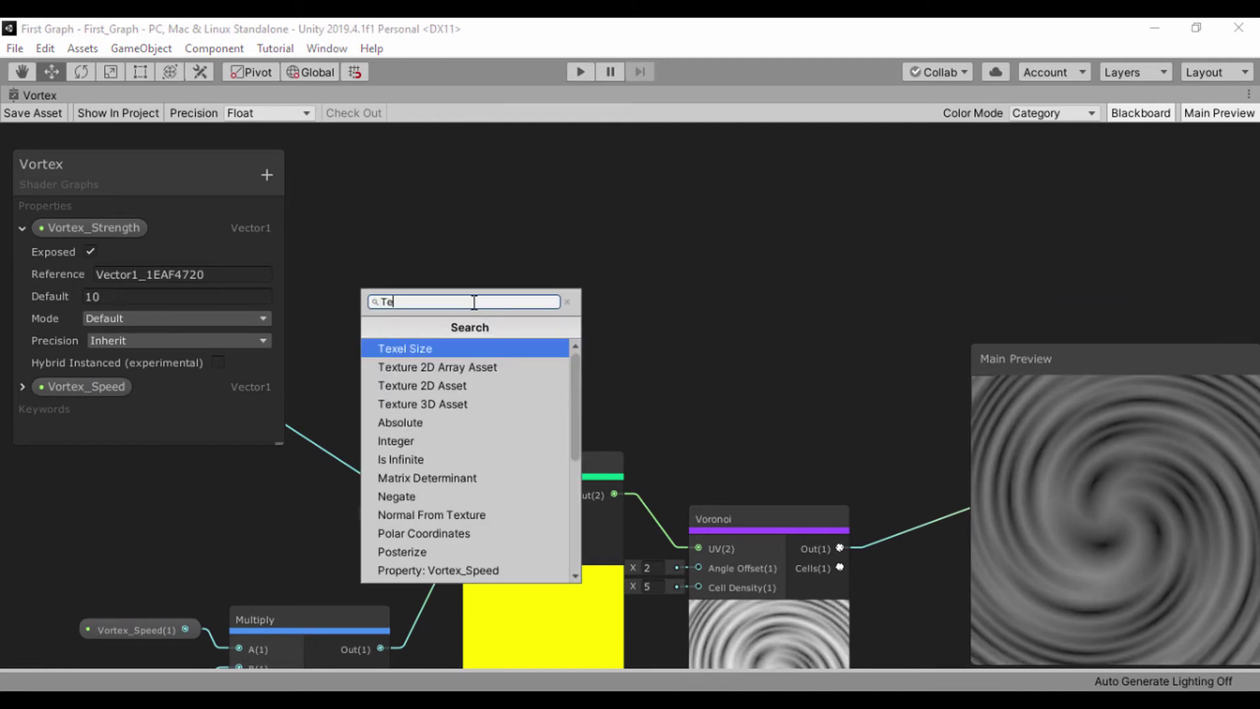
key("Down")
key("Down")
key("Return")
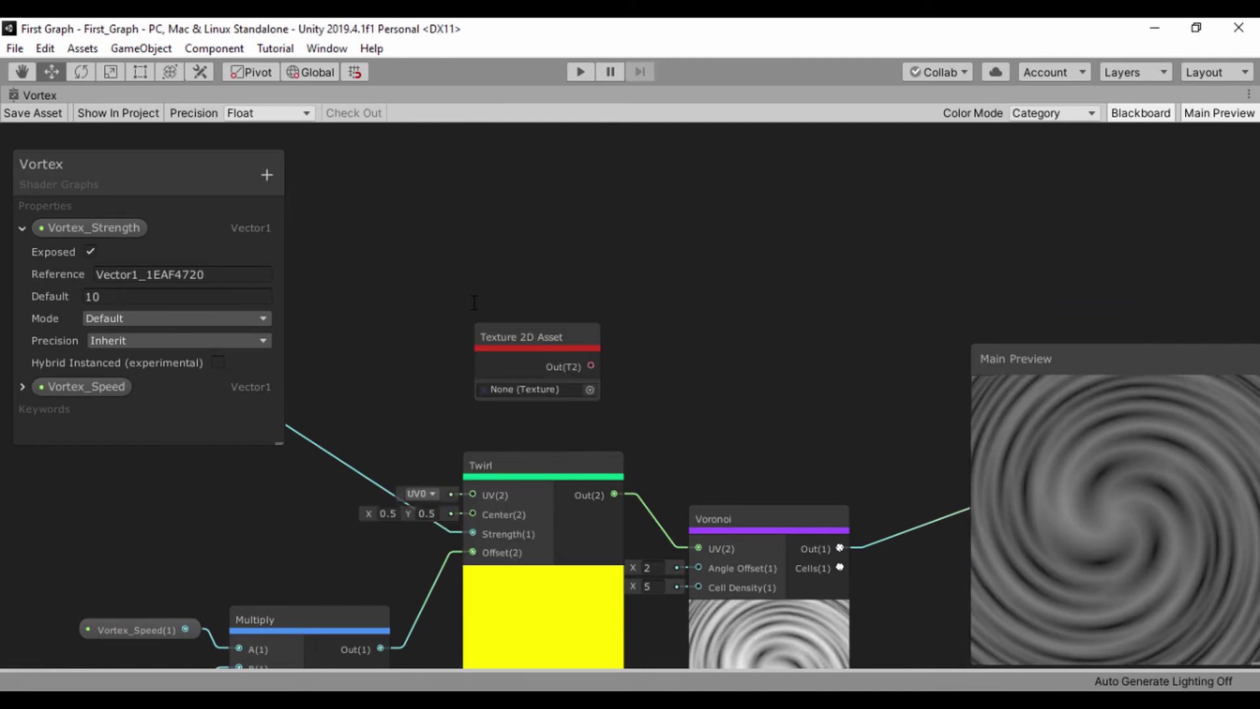
left_click_drag(501, 332, 385, 265)
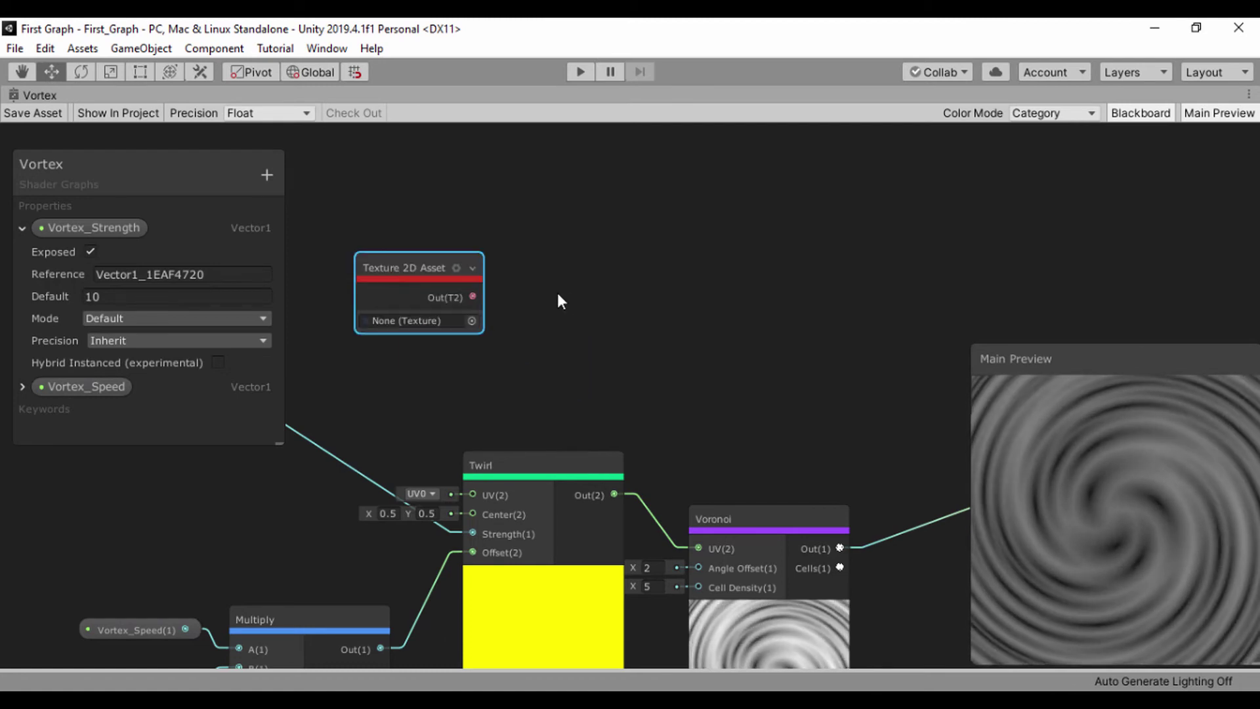
Step: Add a Sample Texture 2D node beside the Texture 2D Asset node
key("space")
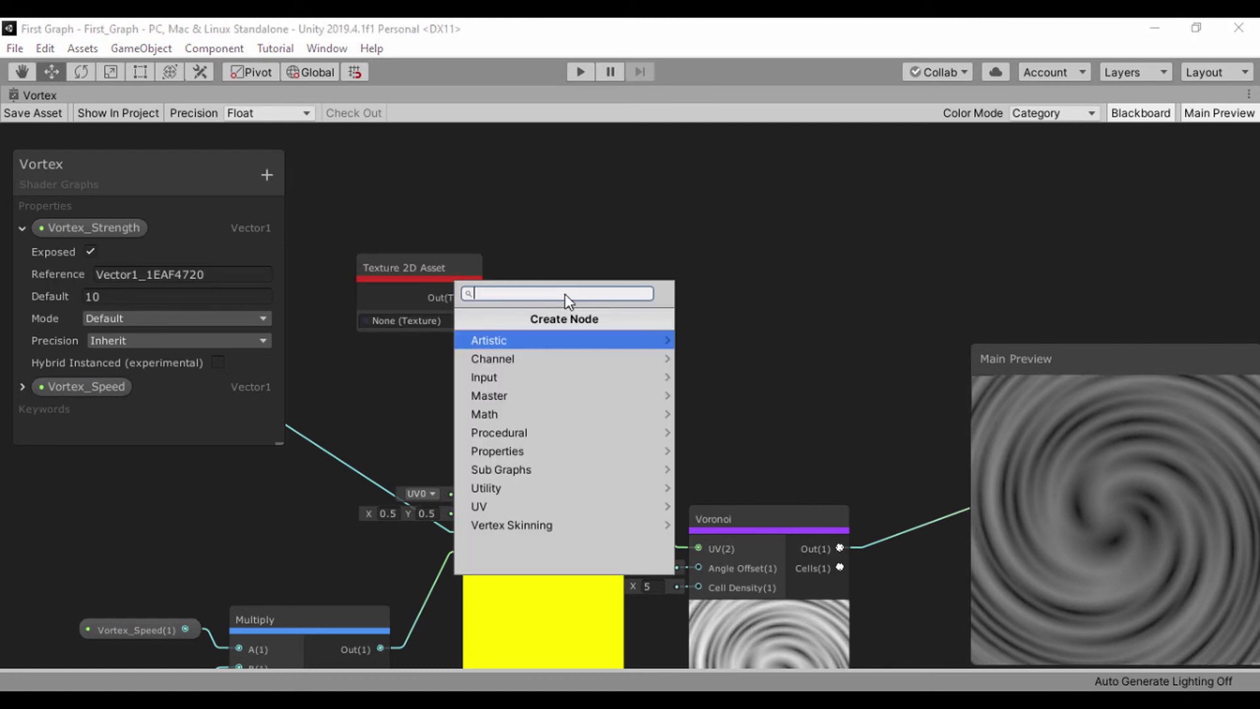
type("sam")
key("Down")
key("Down")
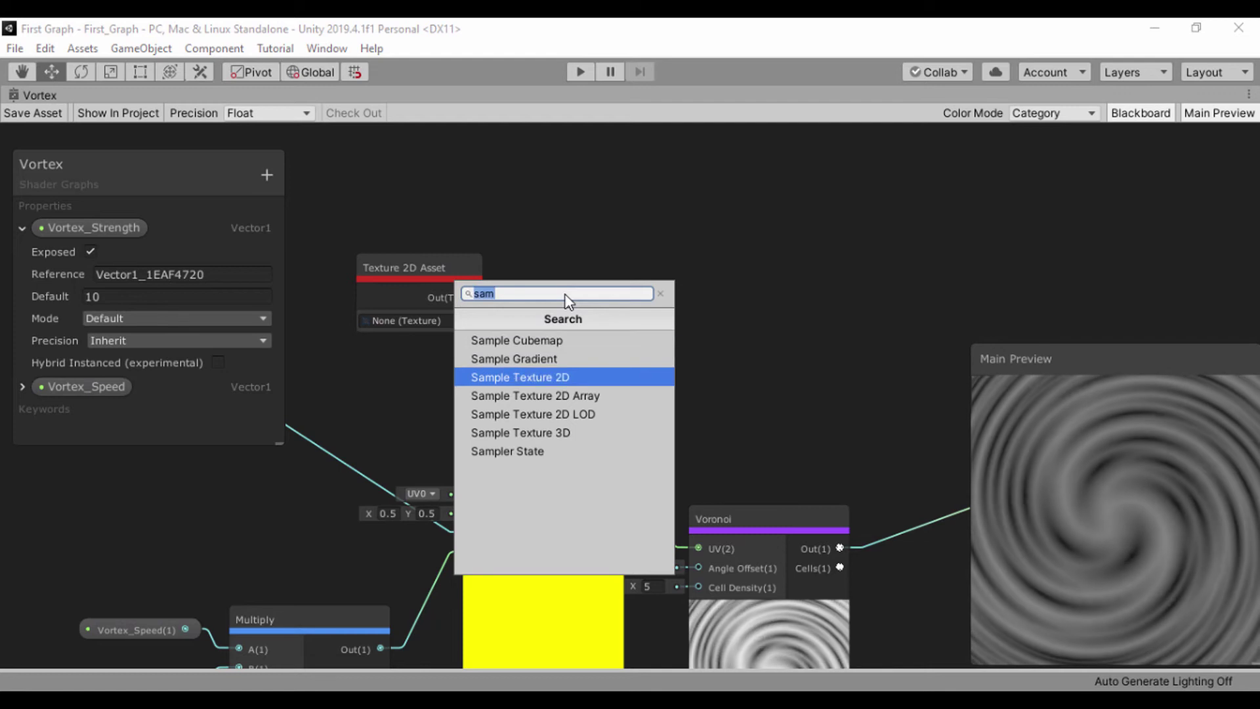
key("Return")
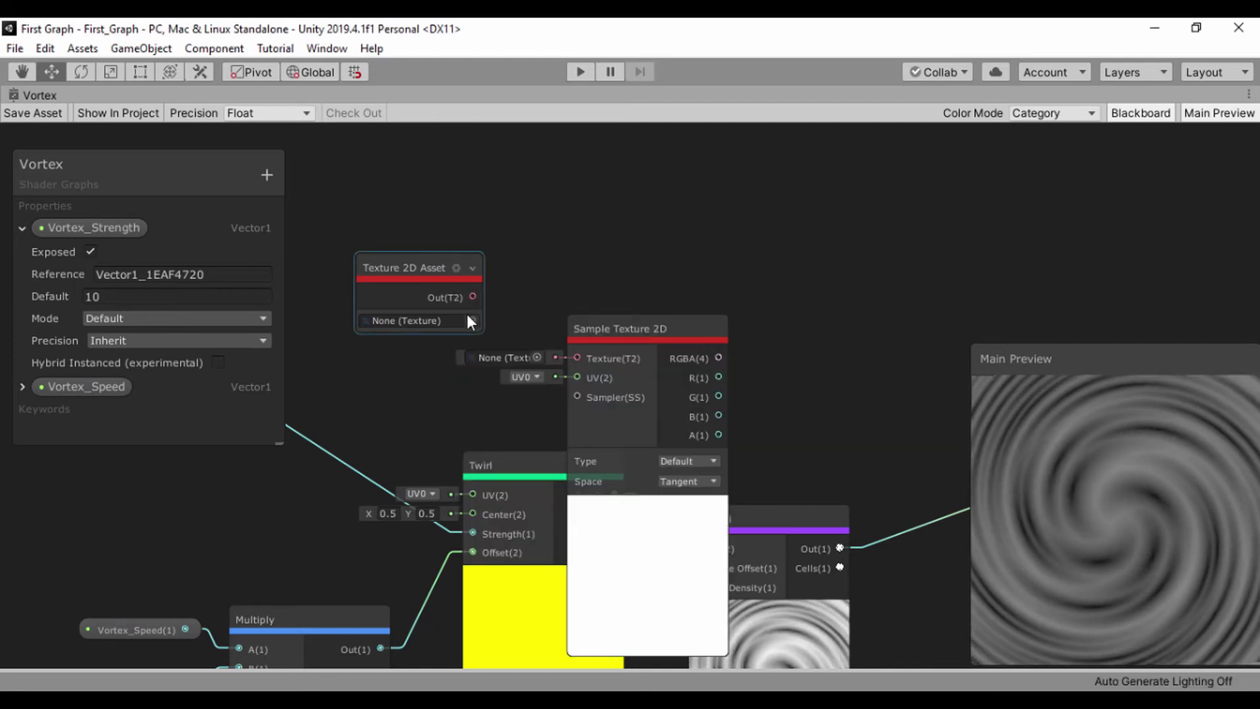
Step: Feed the Texture 2D Asset's Out into Sample Texture 2D's Texture input, move the sampler above the Twirl node and collapse its preview
left_click_drag(474, 297, 571, 357)
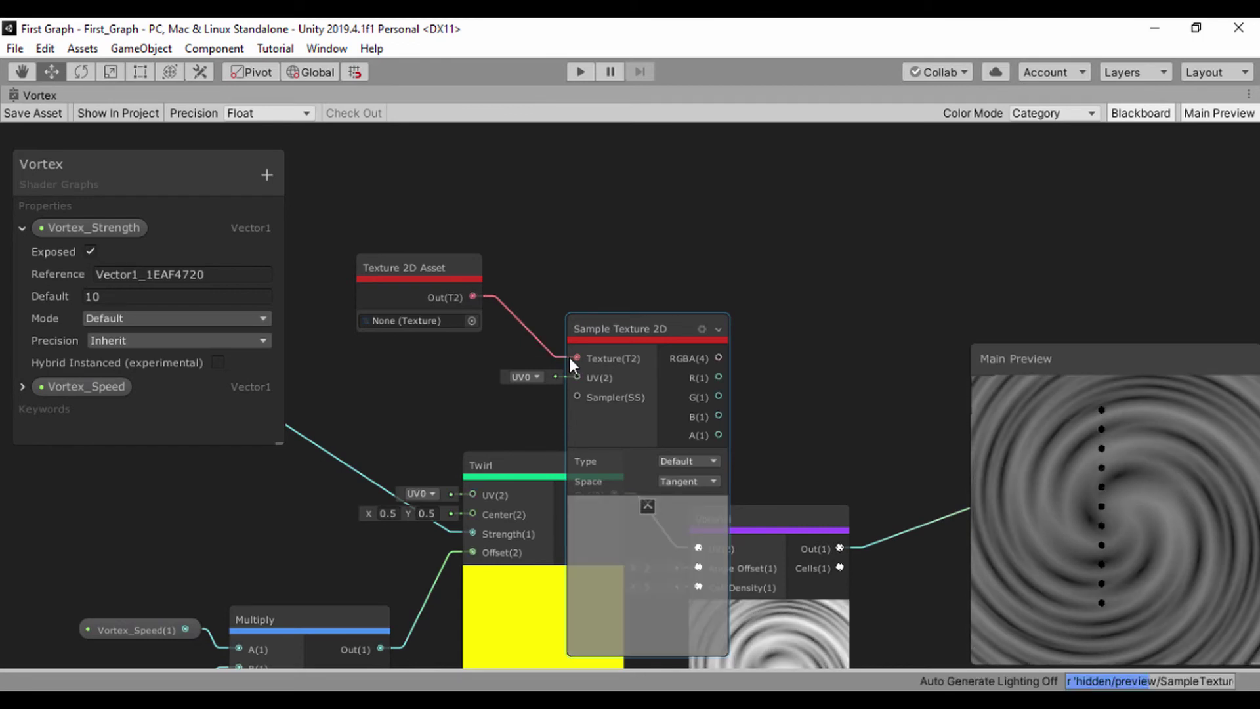
left_click_drag(592, 337, 617, 195)
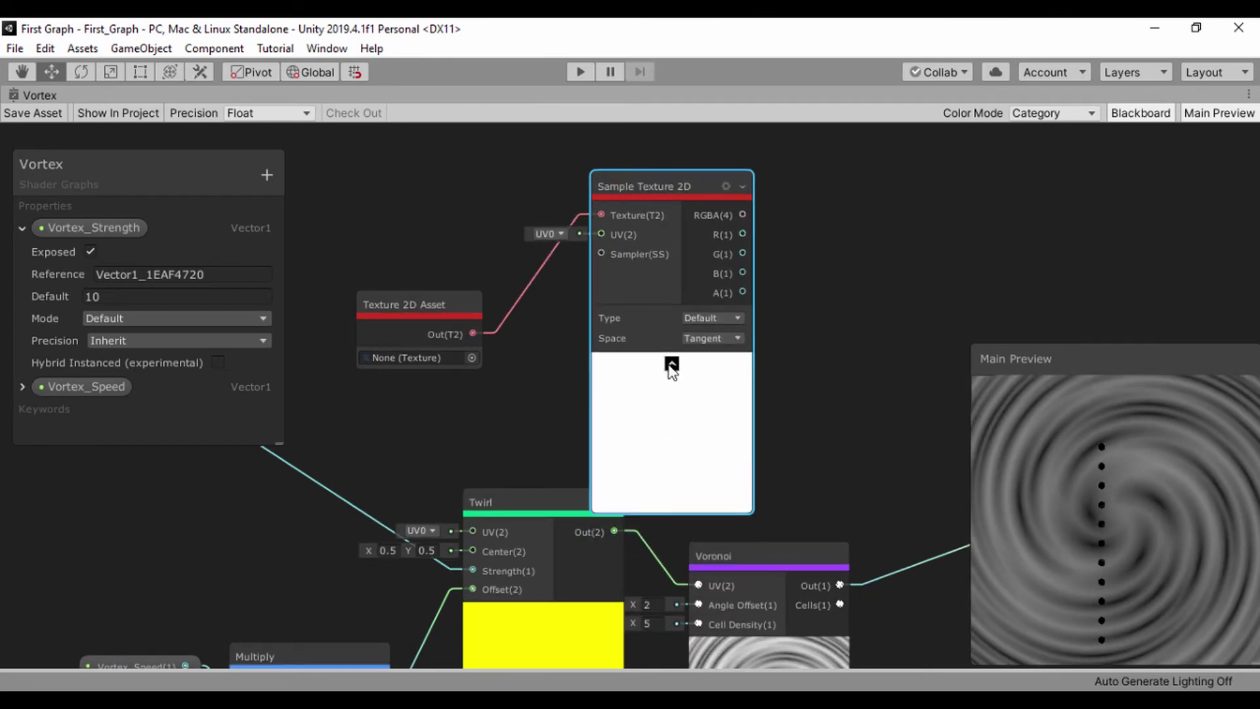
left_click(671, 363)
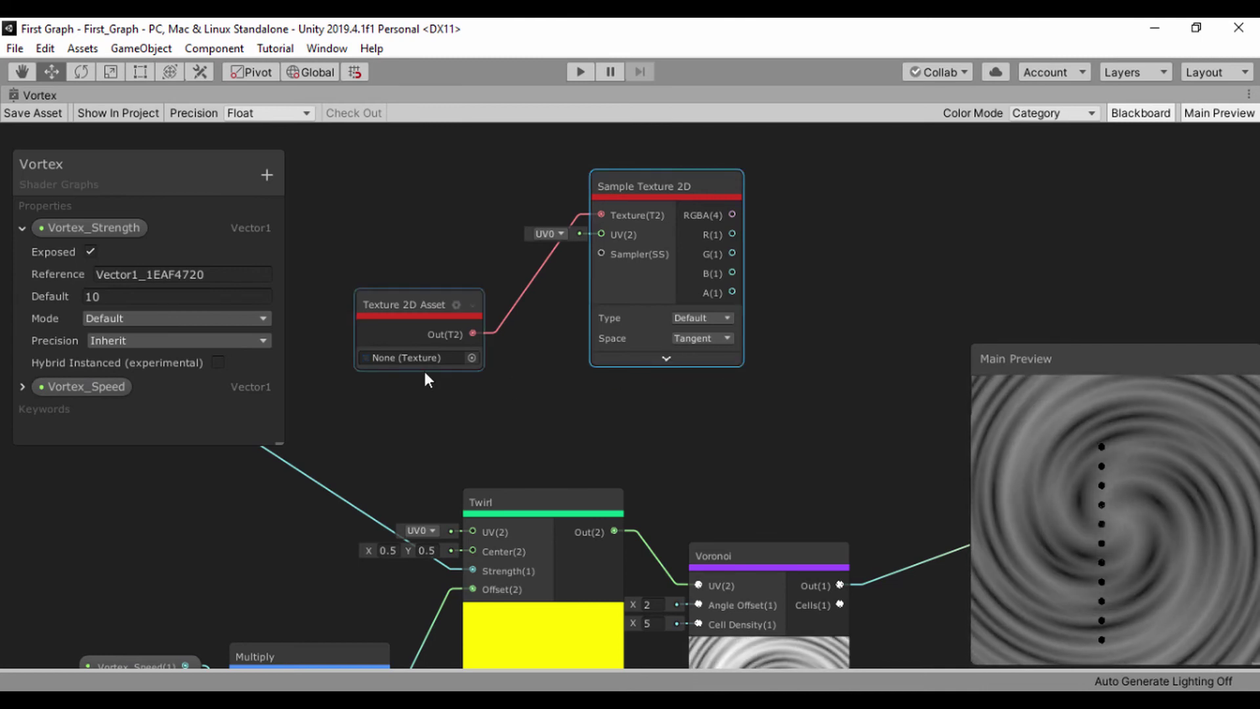
Step: Assign the Default-Particle texture to the Texture 2D Asset node
left_click(471, 357)
scroll(471, 357, "down", 10)
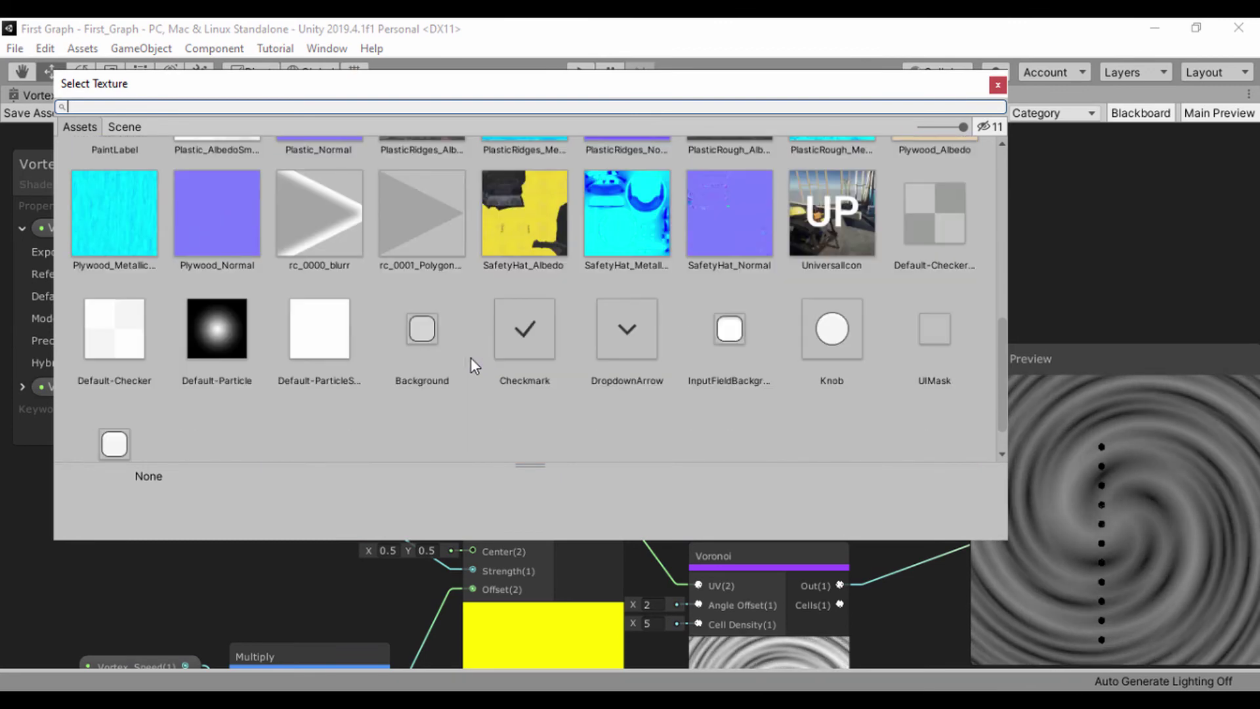
scroll(471, 365, "down", 1)
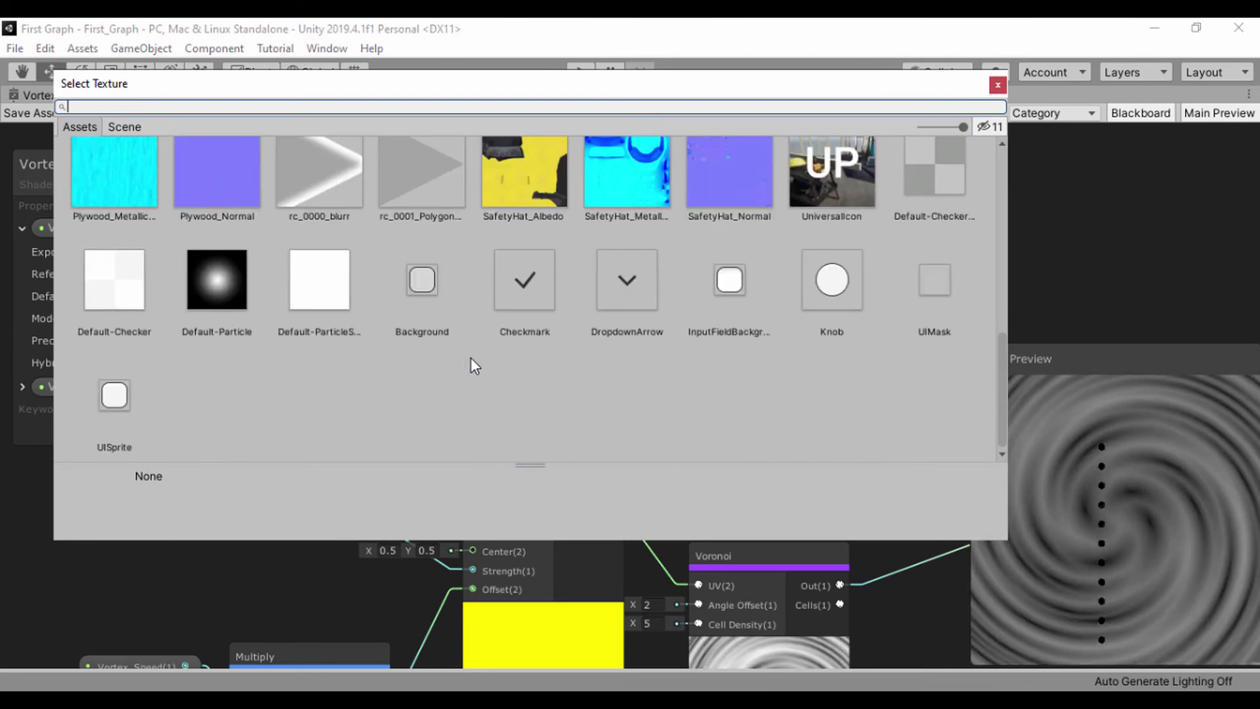
scroll(471, 357, "up", 15)
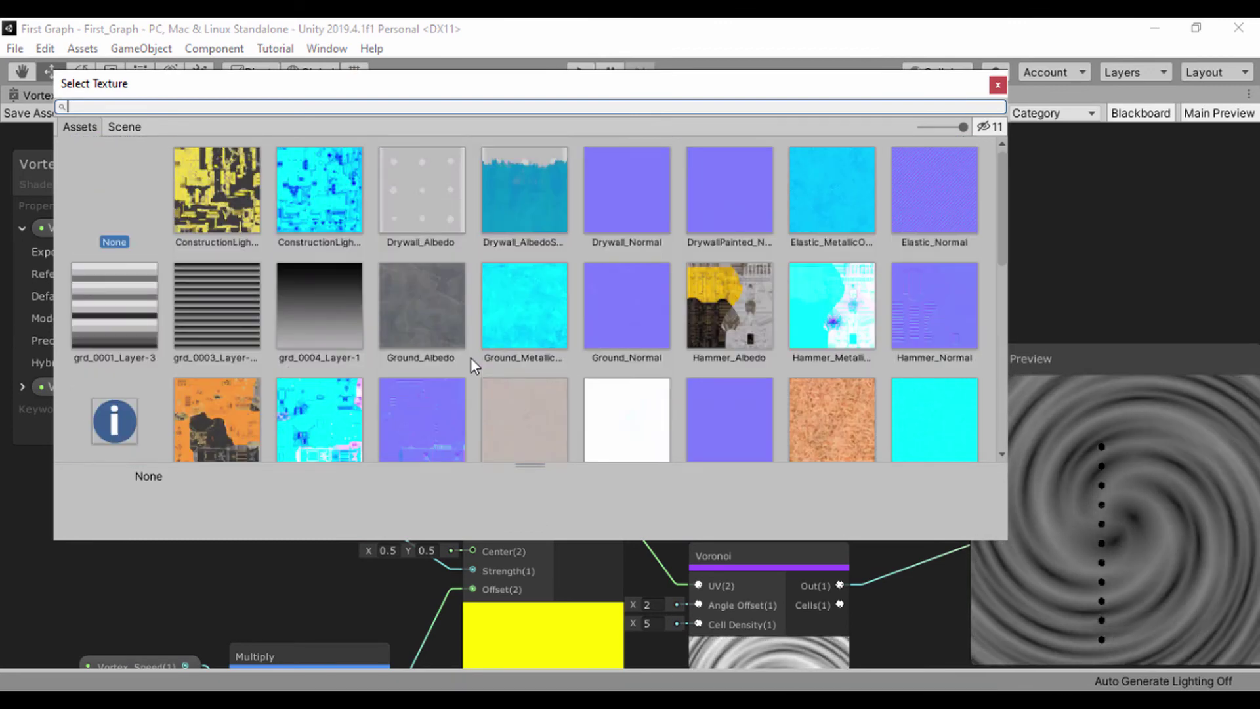
scroll(471, 357, "down", 15)
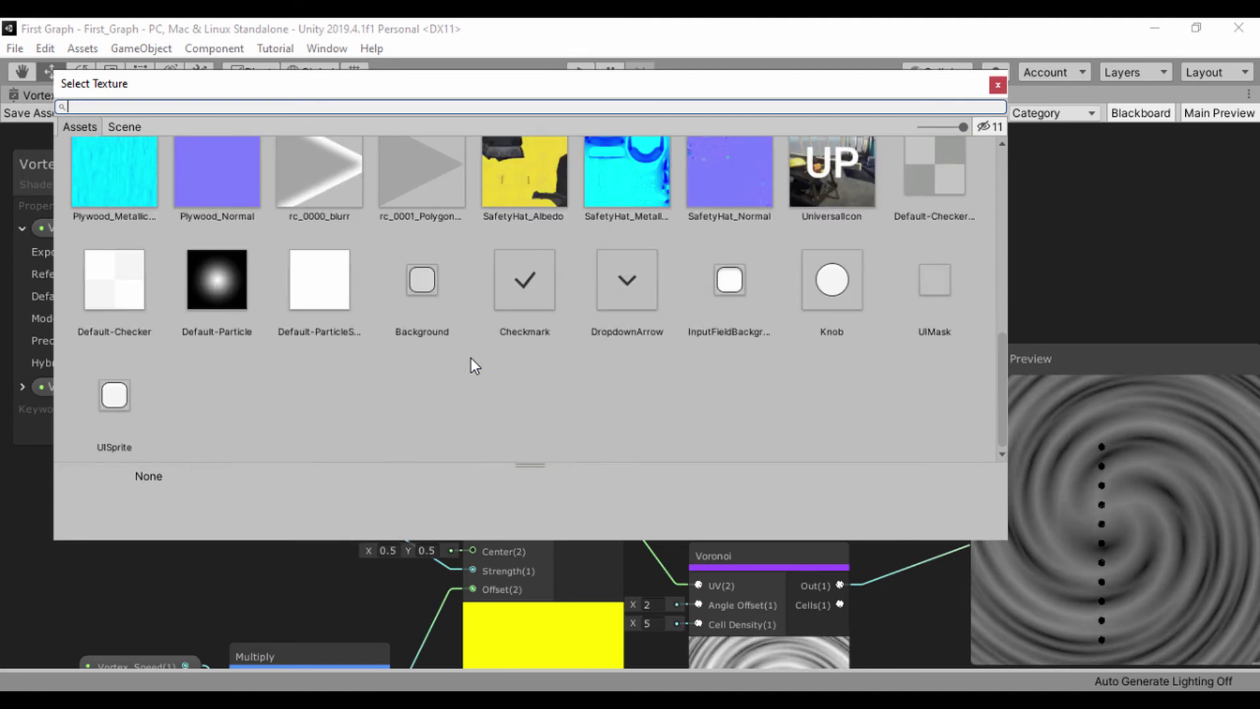
left_click(217, 282)
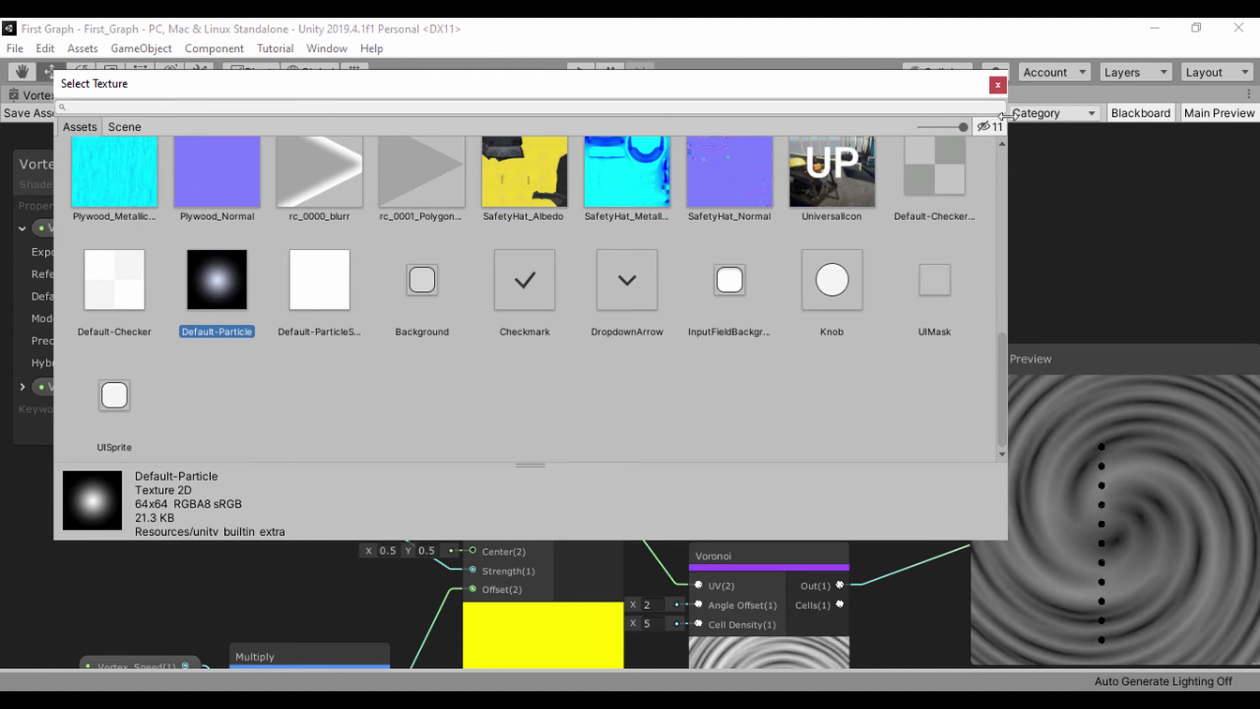
left_click(998, 87)
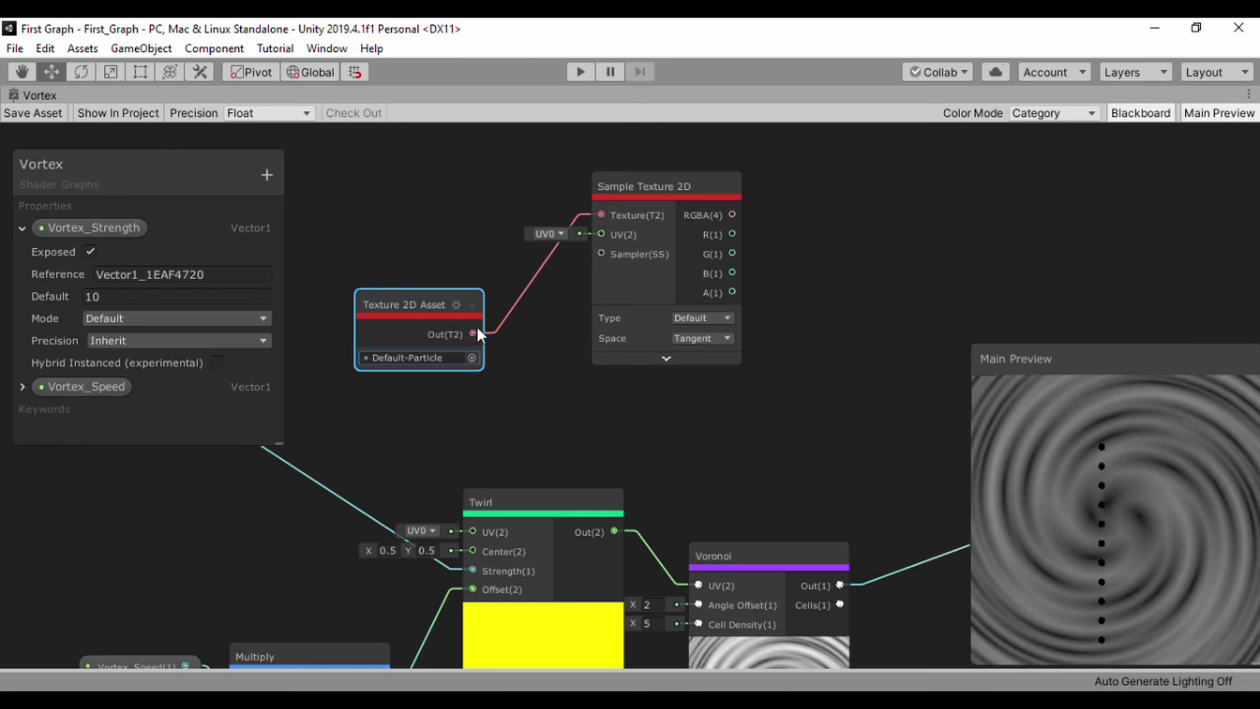
scroll(685, 445, "down", 2)
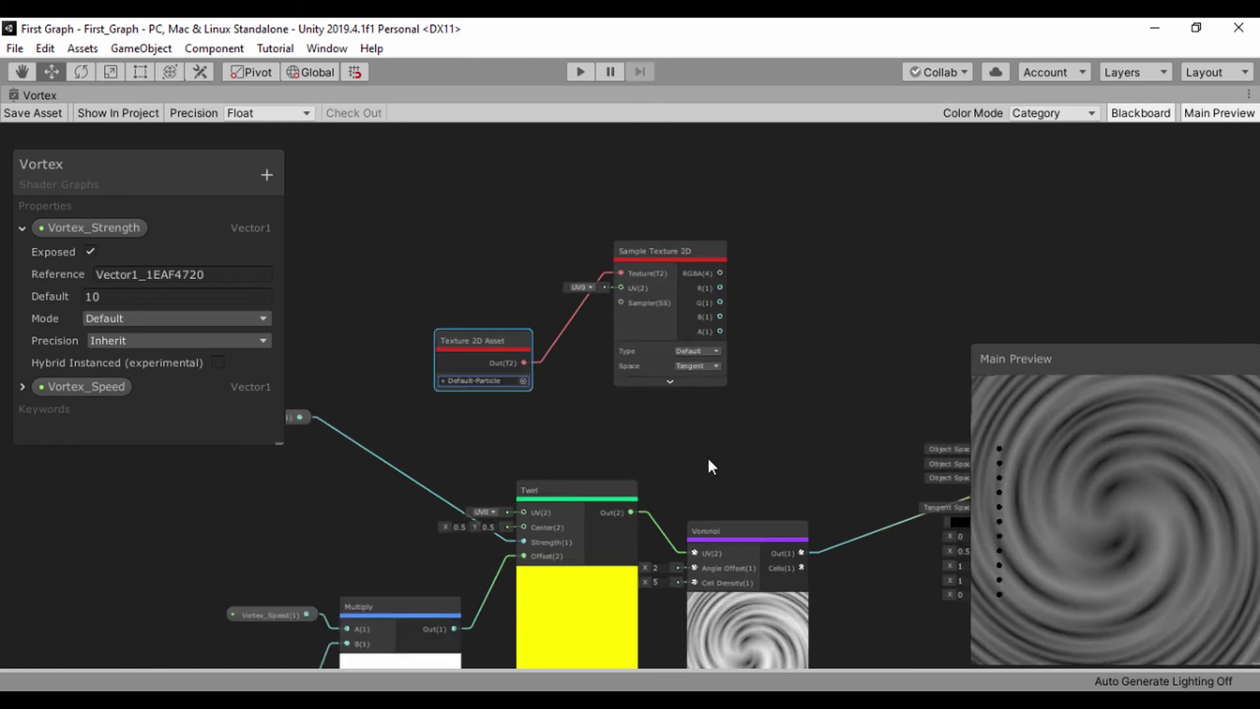
scroll(646, 419, "down", 2)
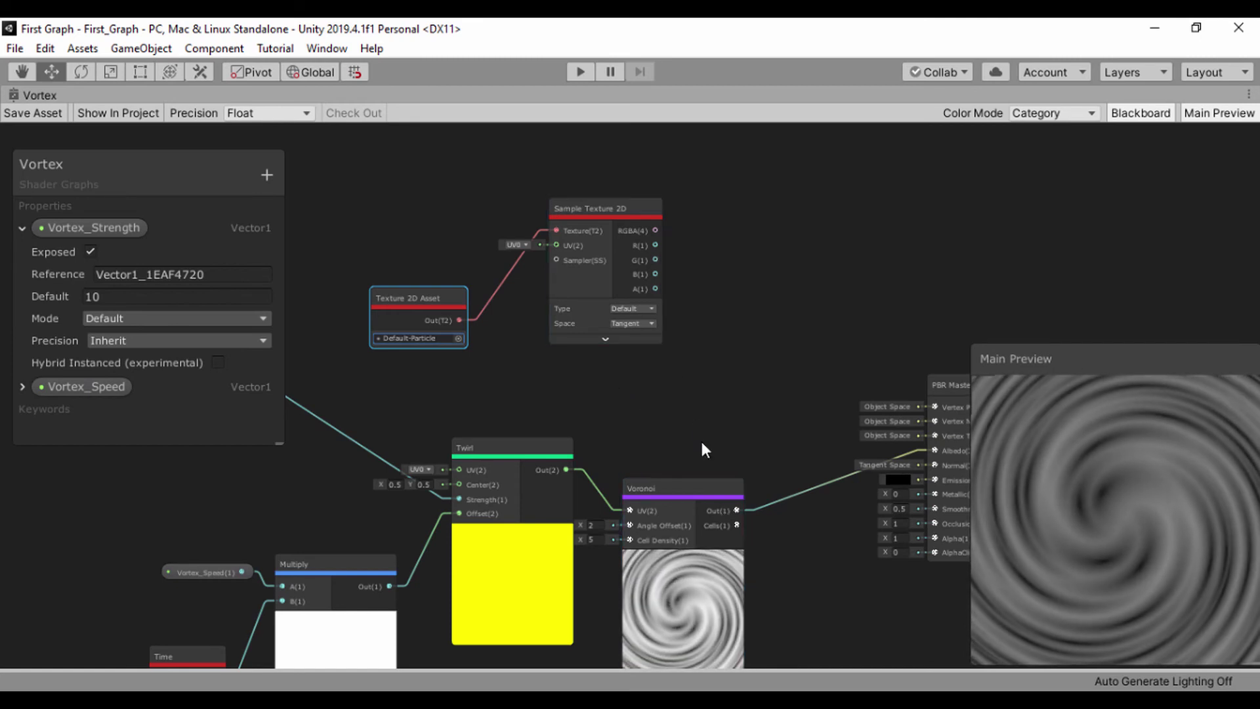
Step: Reposition the Sample Texture 2D node and feed its RGBA output into input A of a new Add node placed above PBR Master
left_click_drag(624, 220, 677, 241)
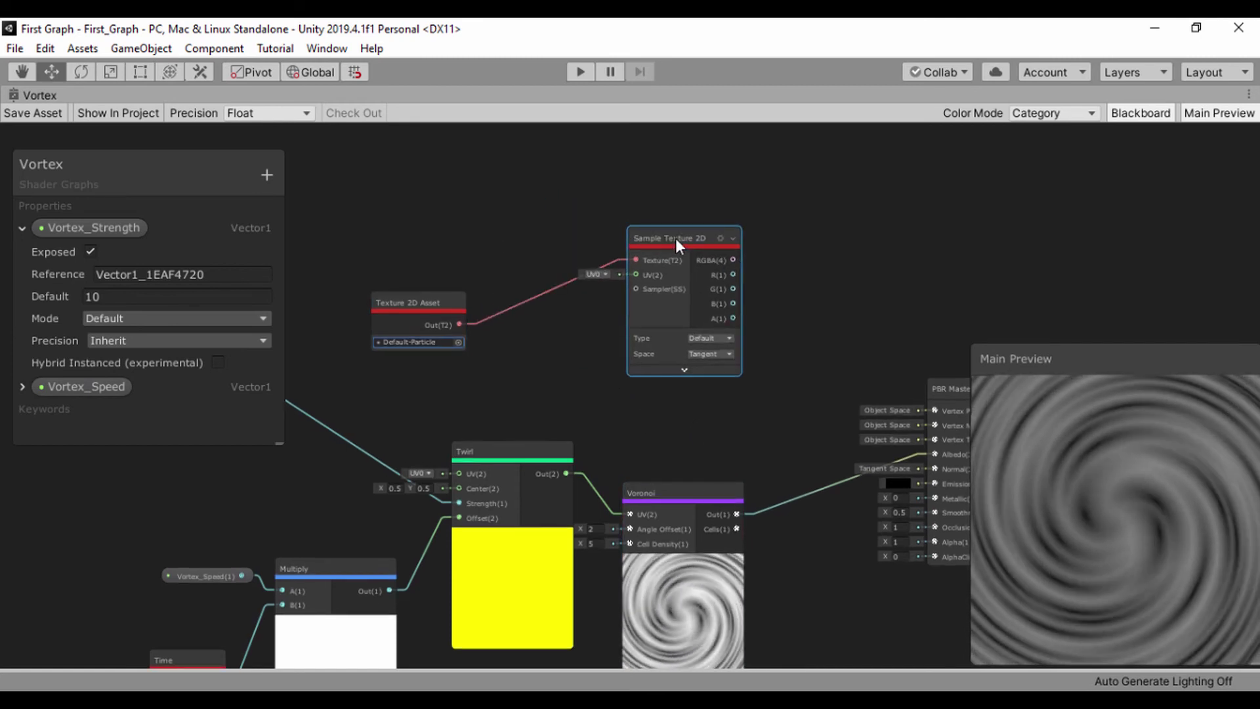
middle_click_drag(714, 271, 596, 250)
left_click_drag(618, 234, 702, 262)
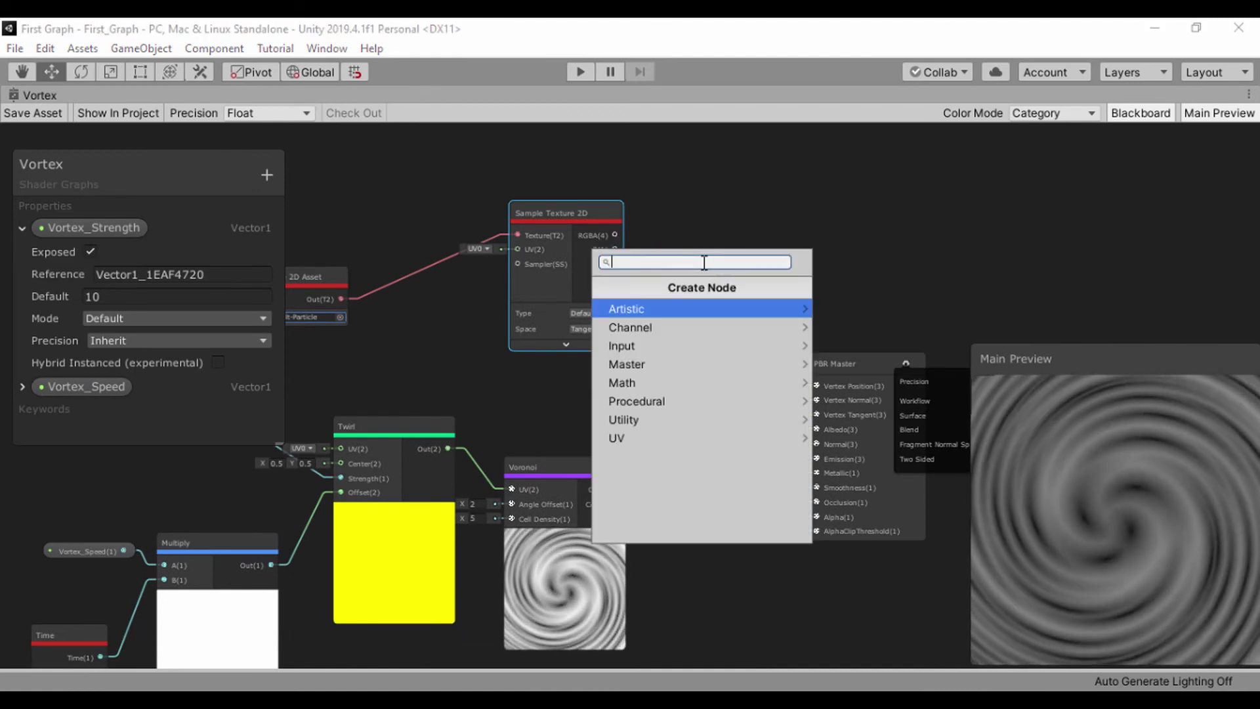
type("a")
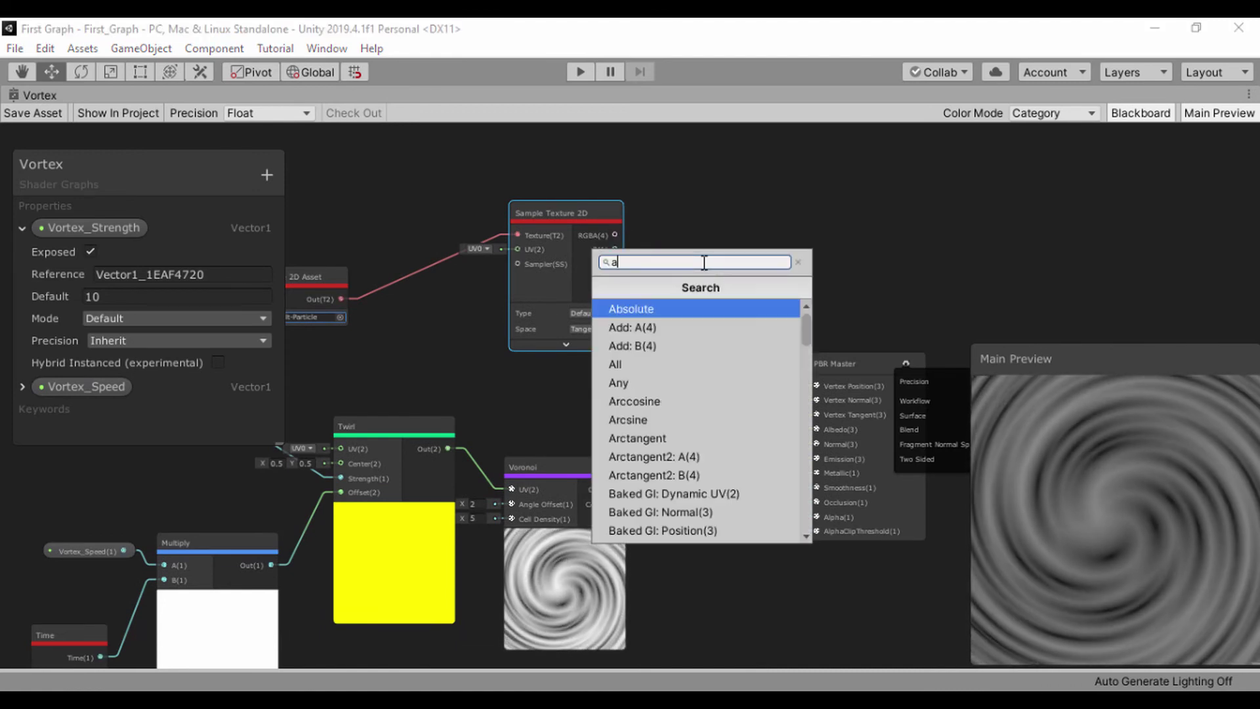
type("dd")
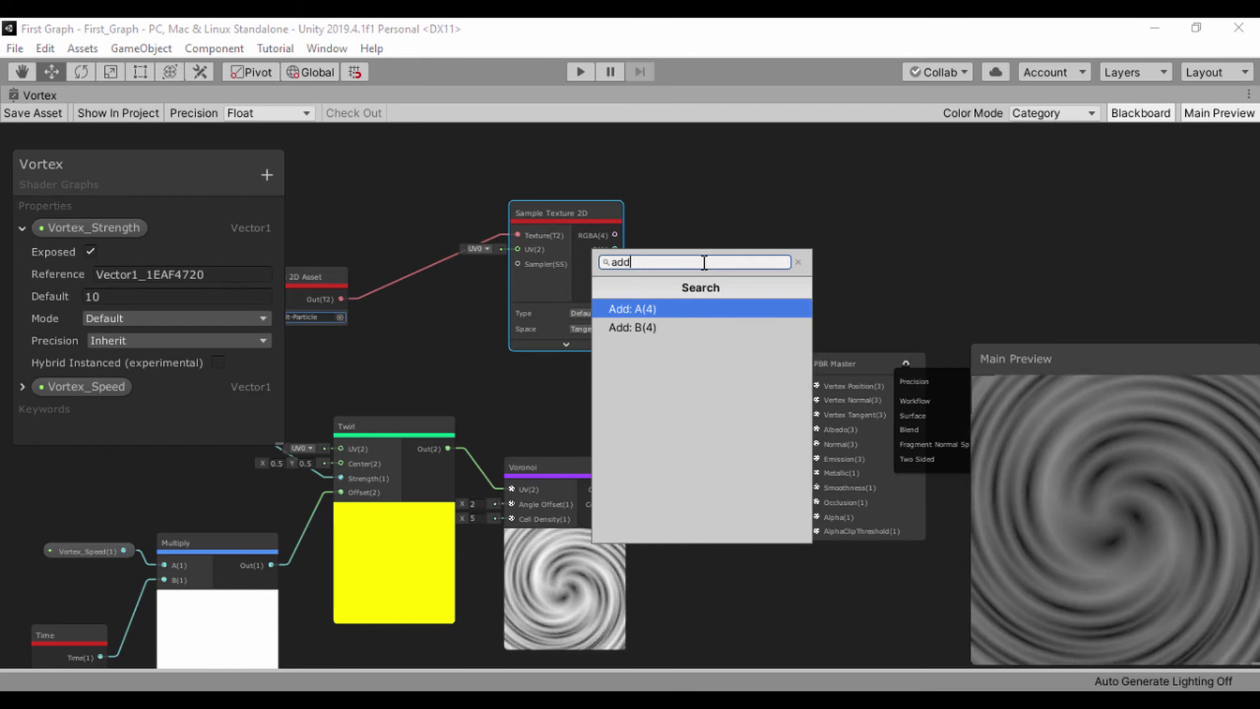
key("Return")
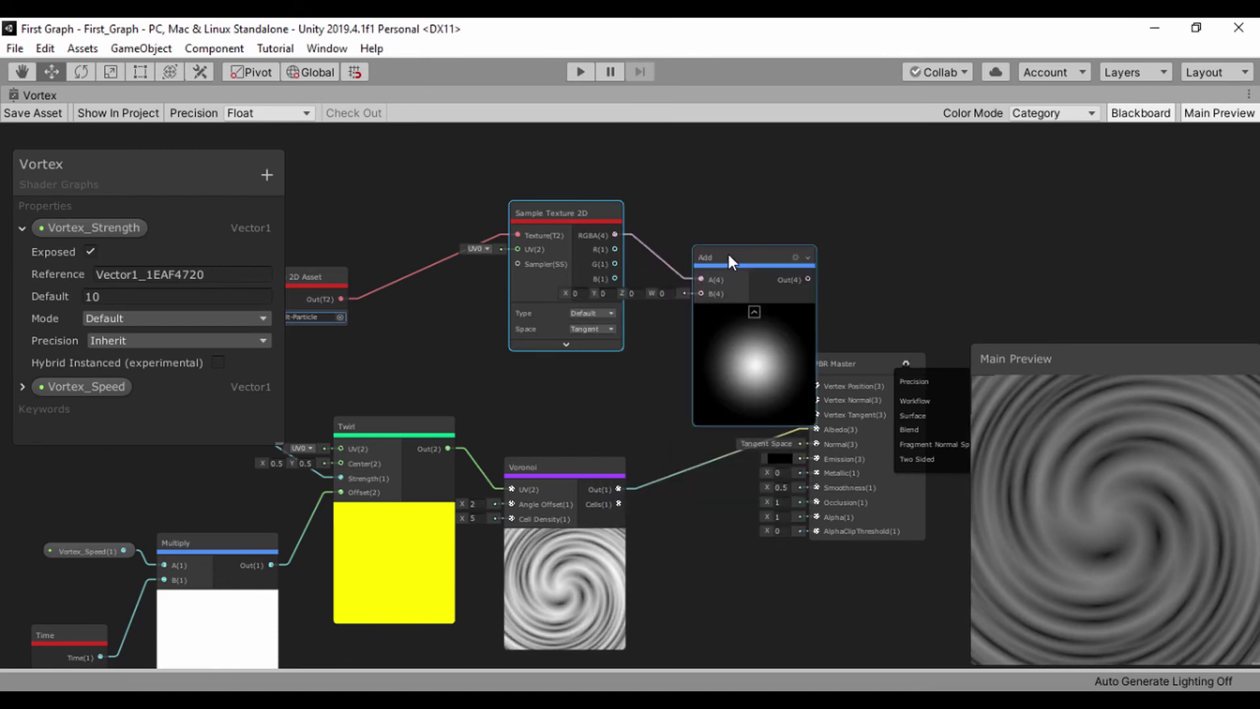
left_click_drag(721, 256, 799, 240)
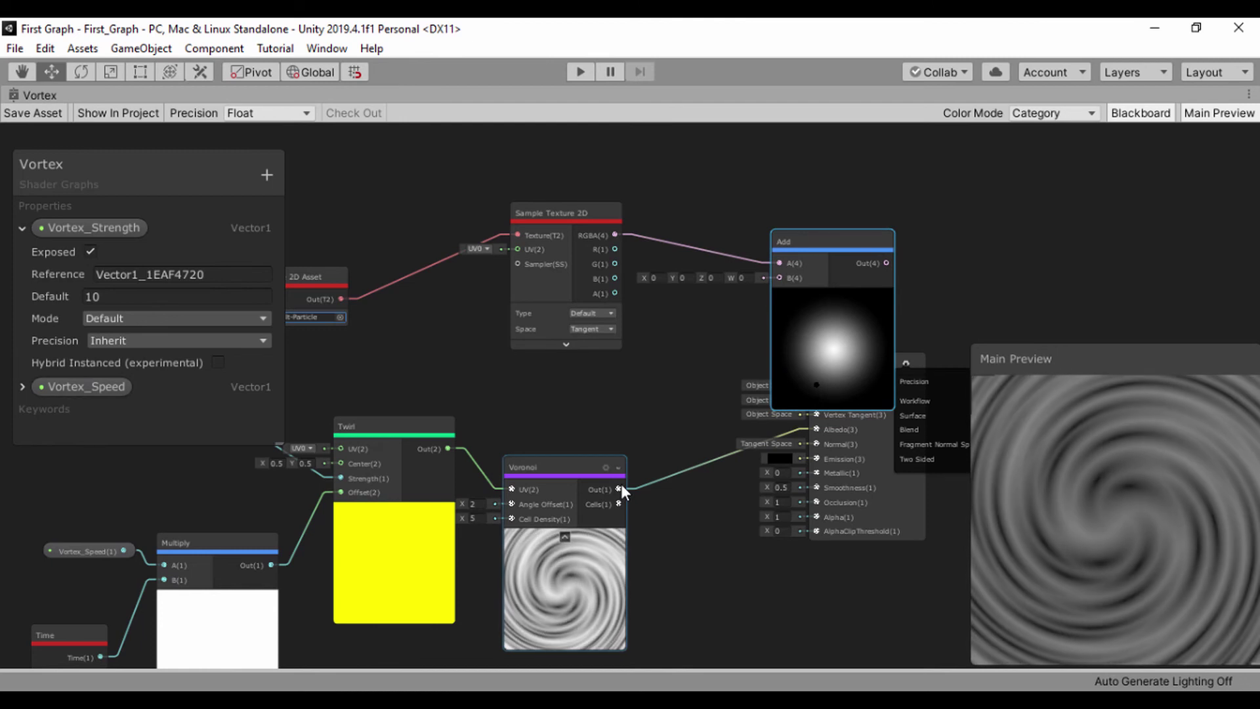
Step: Feed Voronoi's Out into input B of the Add node and reposition the Add node above PBR Master
left_click_drag(621, 485, 779, 278)
scroll(827, 338, "down", 3)
scroll(787, 236, "up", 6)
left_click_drag(770, 189, 722, 254)
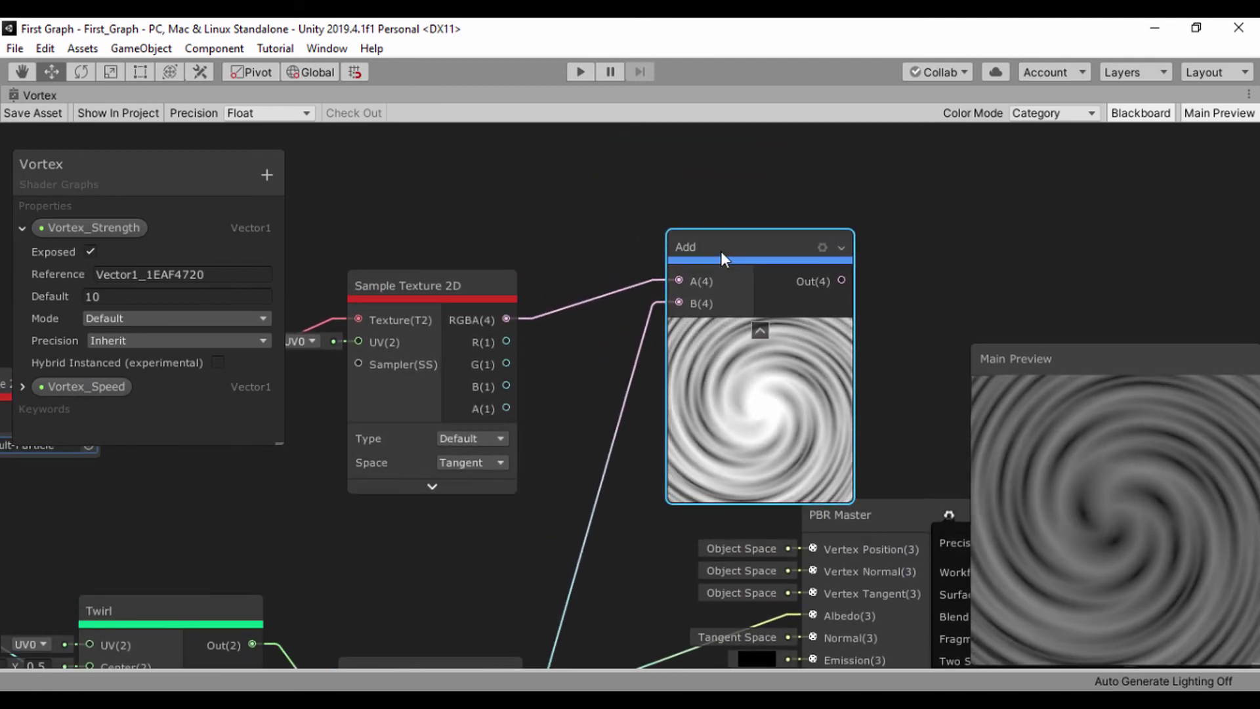
Step: Delete the Add node
scroll(741, 373, "down", 3)
scroll(742, 373, "up", 3)
key("Delete")
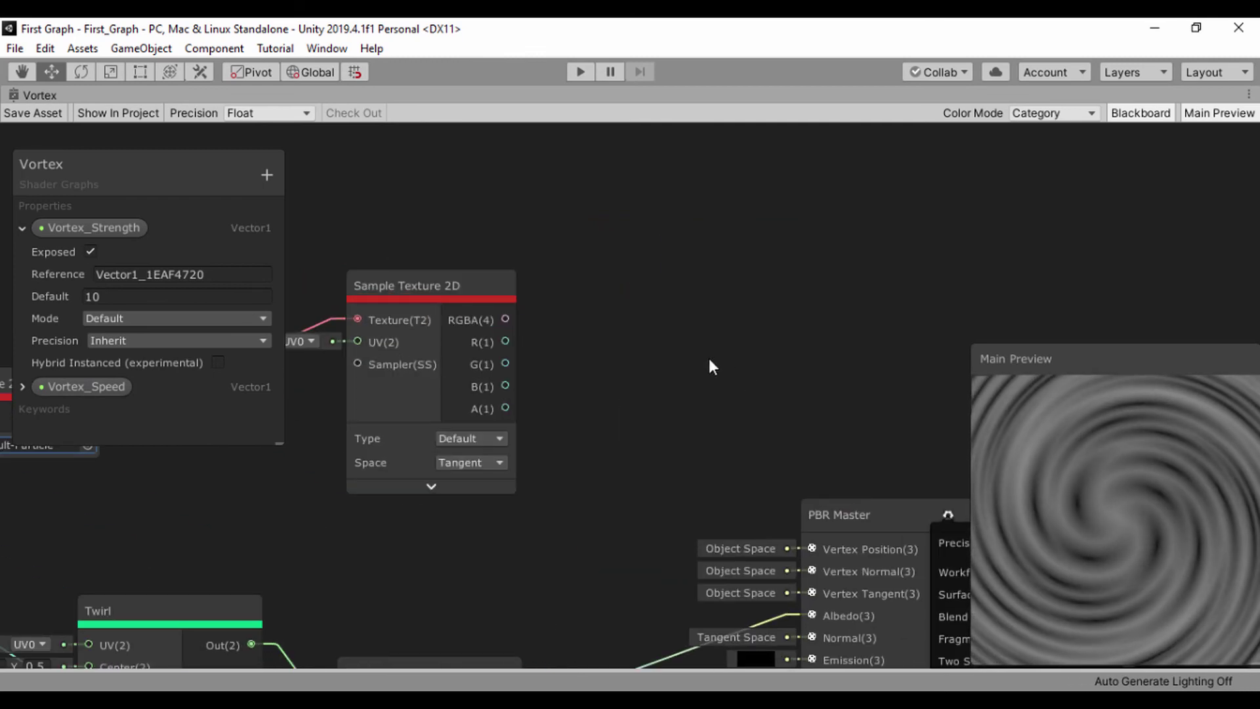
Step: Feed Sample Texture 2D's RGBA output into input A of a new Multiply node and place it above PBR Master
scroll(730, 362, "down", 3)
middle_click_drag(706, 357, 564, 310)
left_click_drag(463, 297, 567, 255)
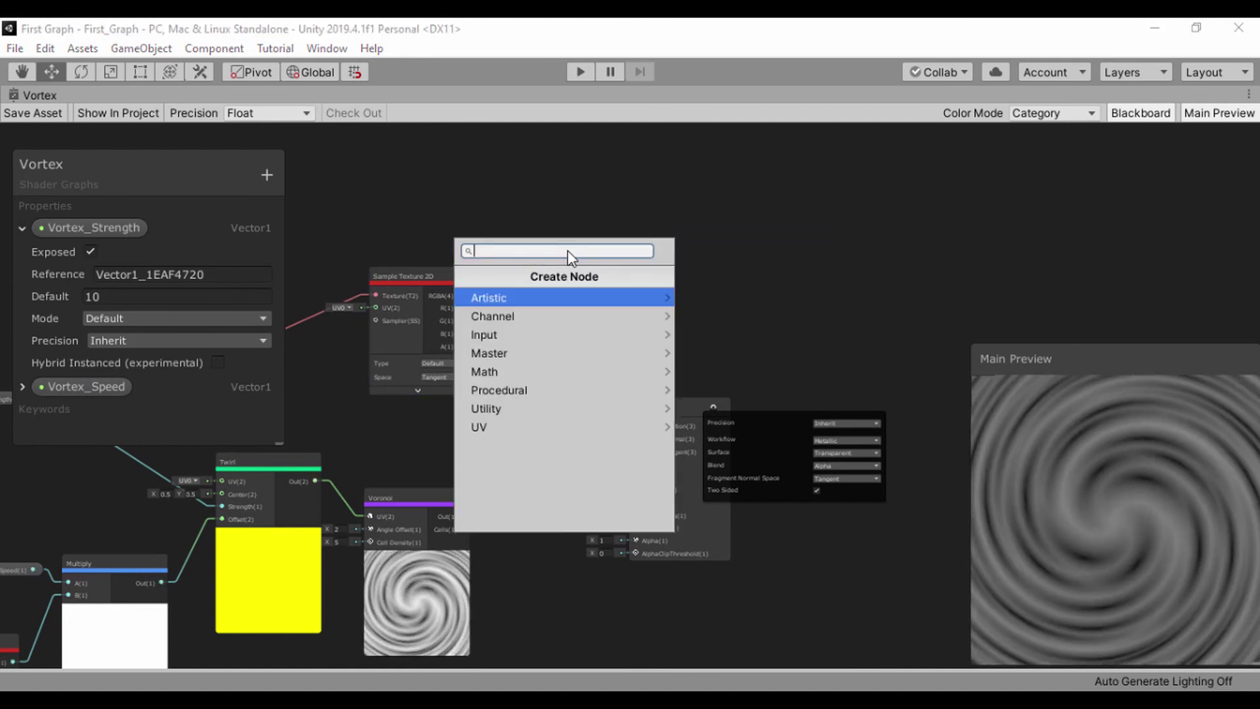
type("mul")
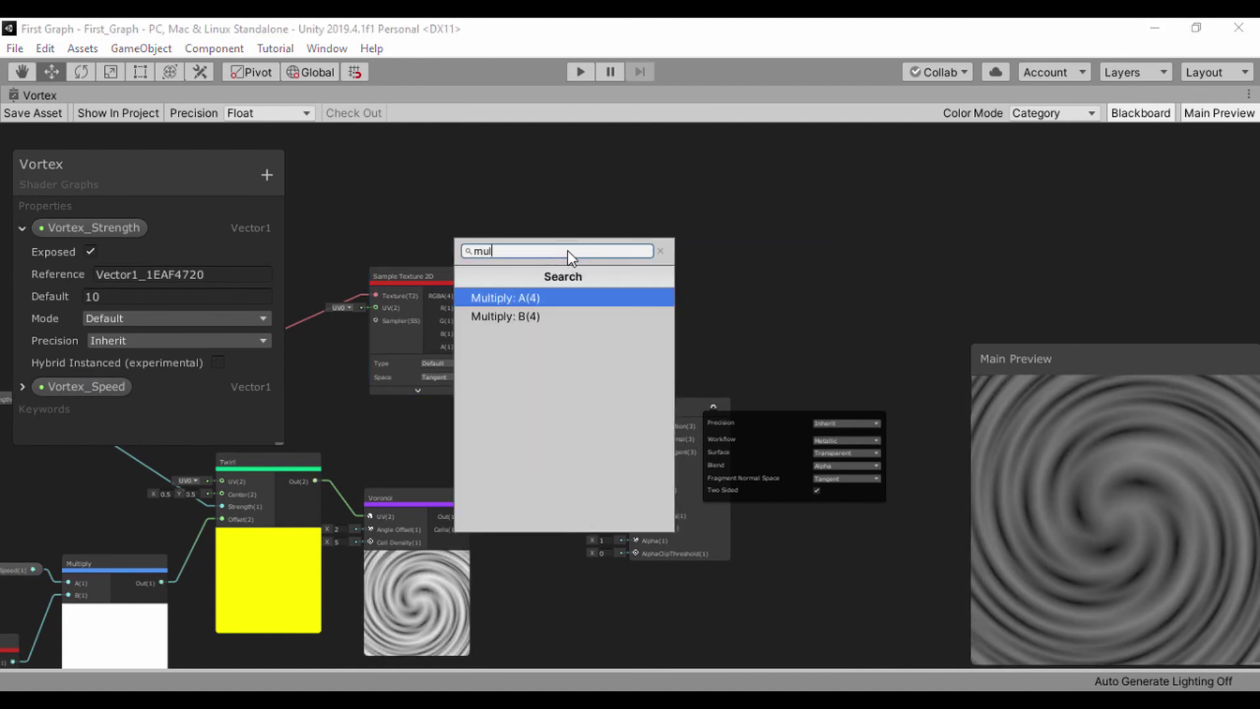
key("Return")
left_click_drag(593, 253, 632, 226)
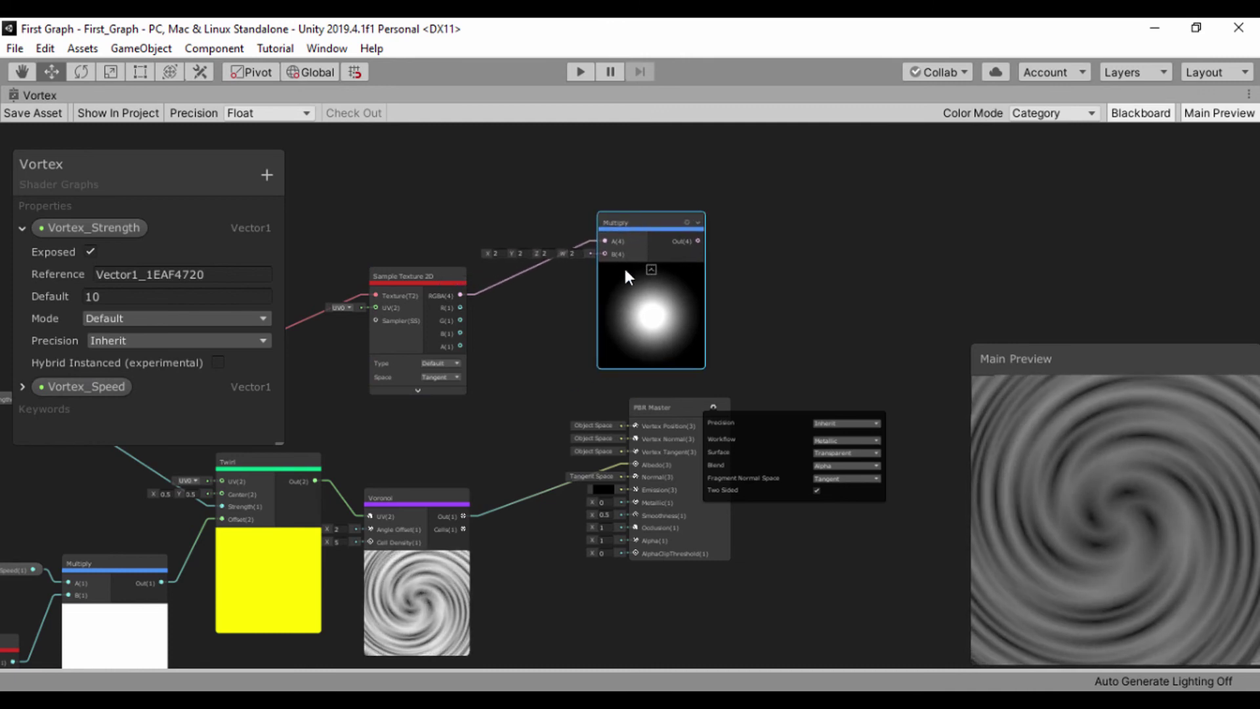
Step: Feed Voronoi's Out into the new Multiply node's B input and examine its preview
left_click_drag(462, 516, 609, 253)
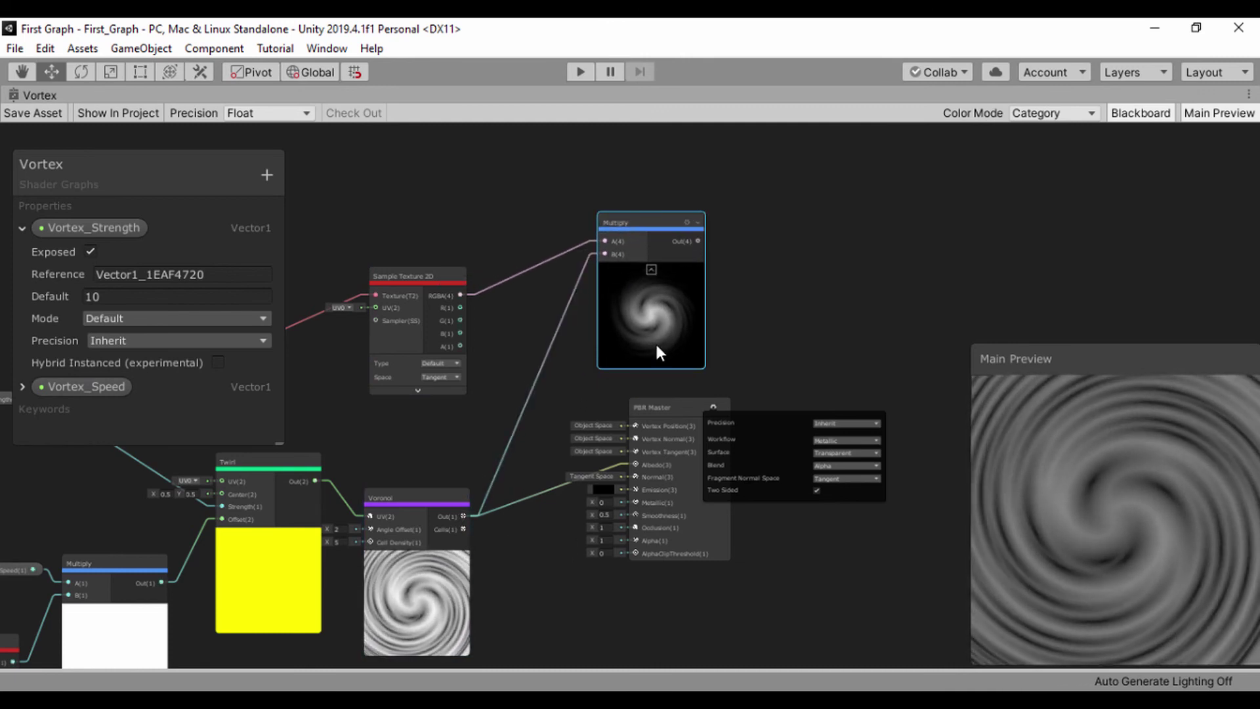
scroll(655, 341, "up", 3)
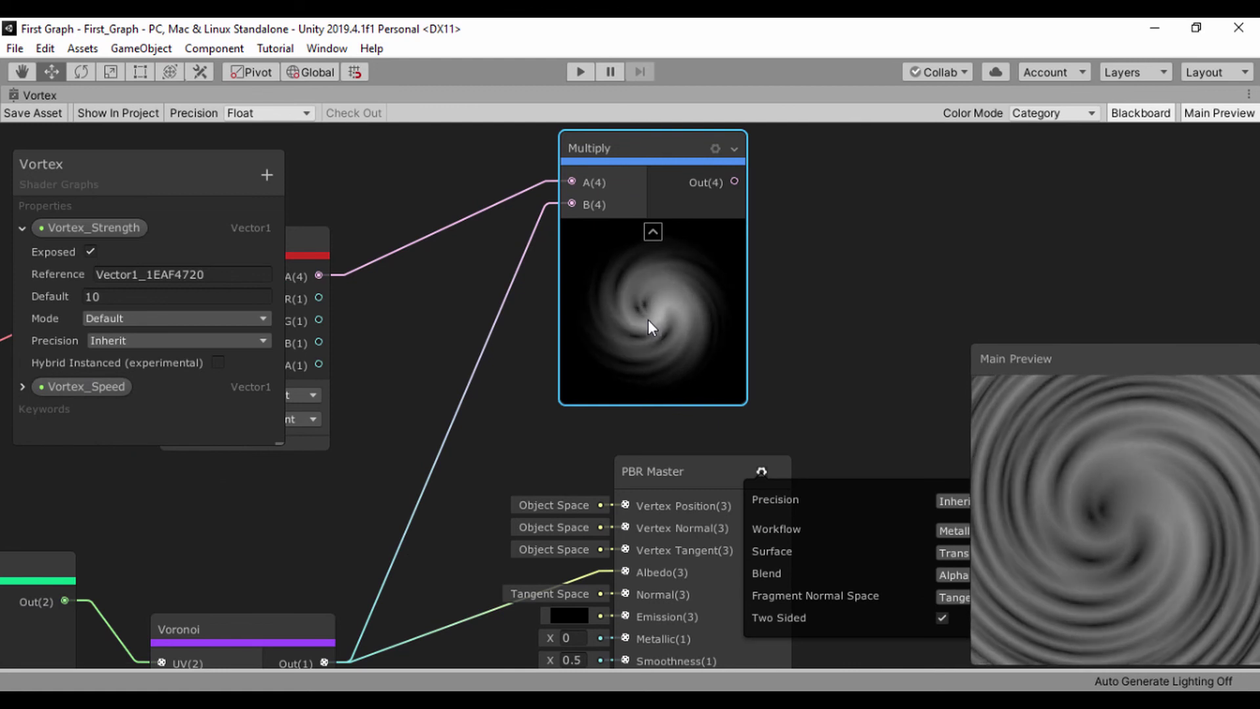
scroll(605, 365, "down", 1)
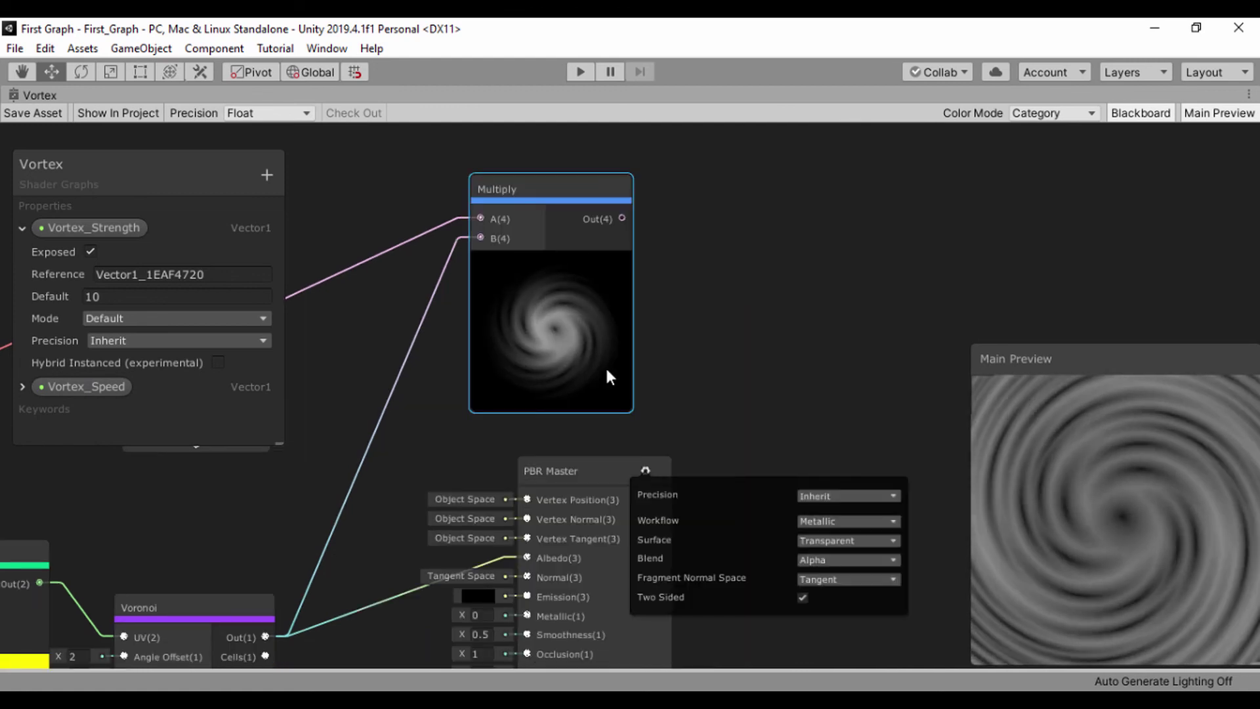
mouse_move(537, 345)
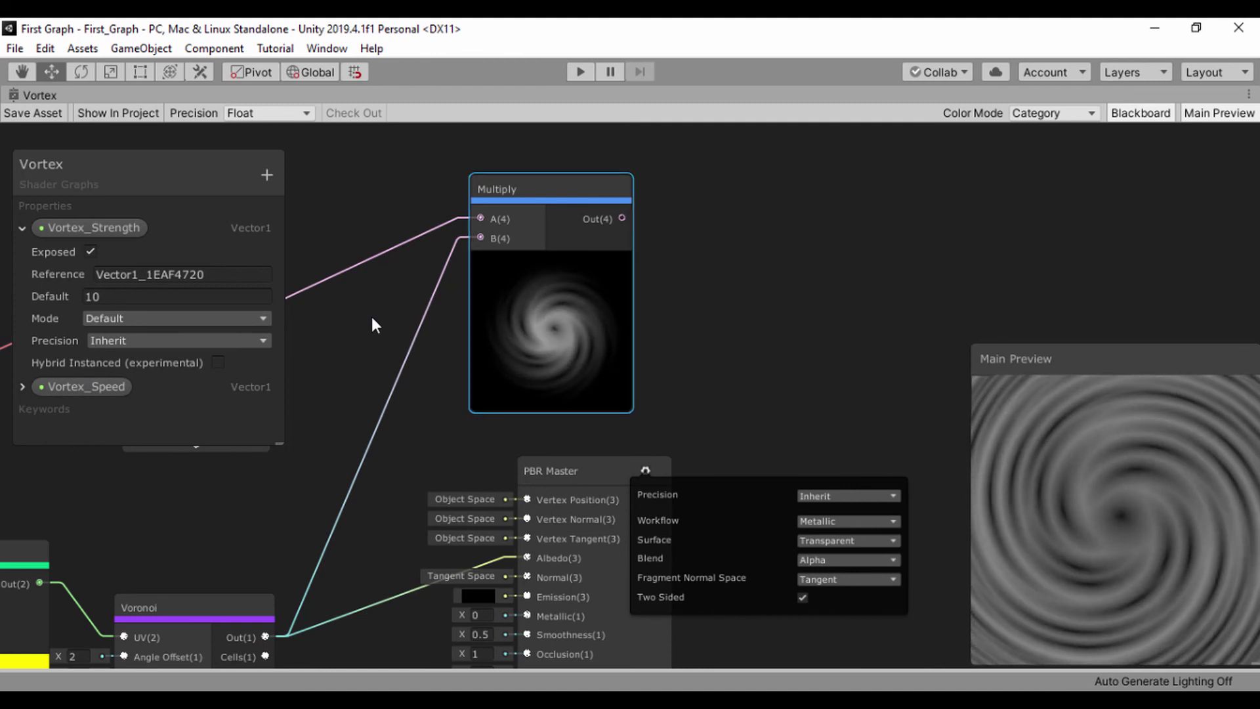
Step: Move the Sample Texture 2D node up, level with the new Multiply node
middle_click_drag(372, 316, 747, 375)
left_click_drag(527, 337, 533, 247)
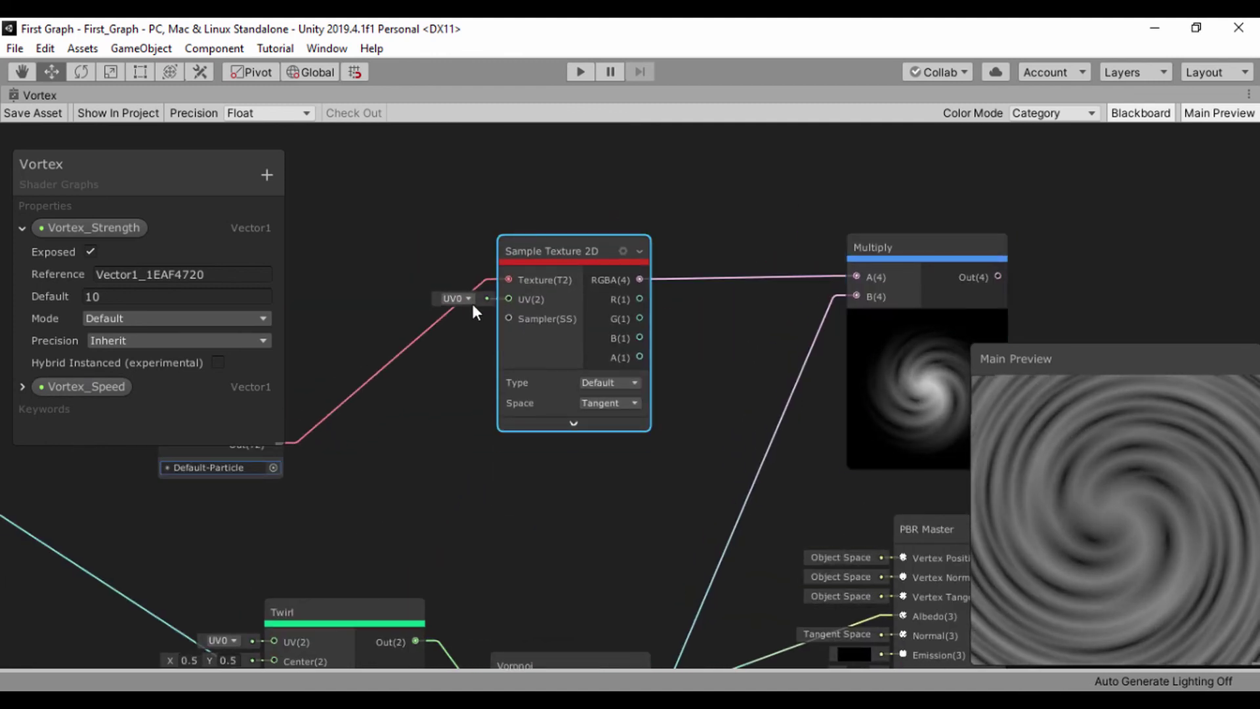
middle_click_drag(806, 269, 554, 216)
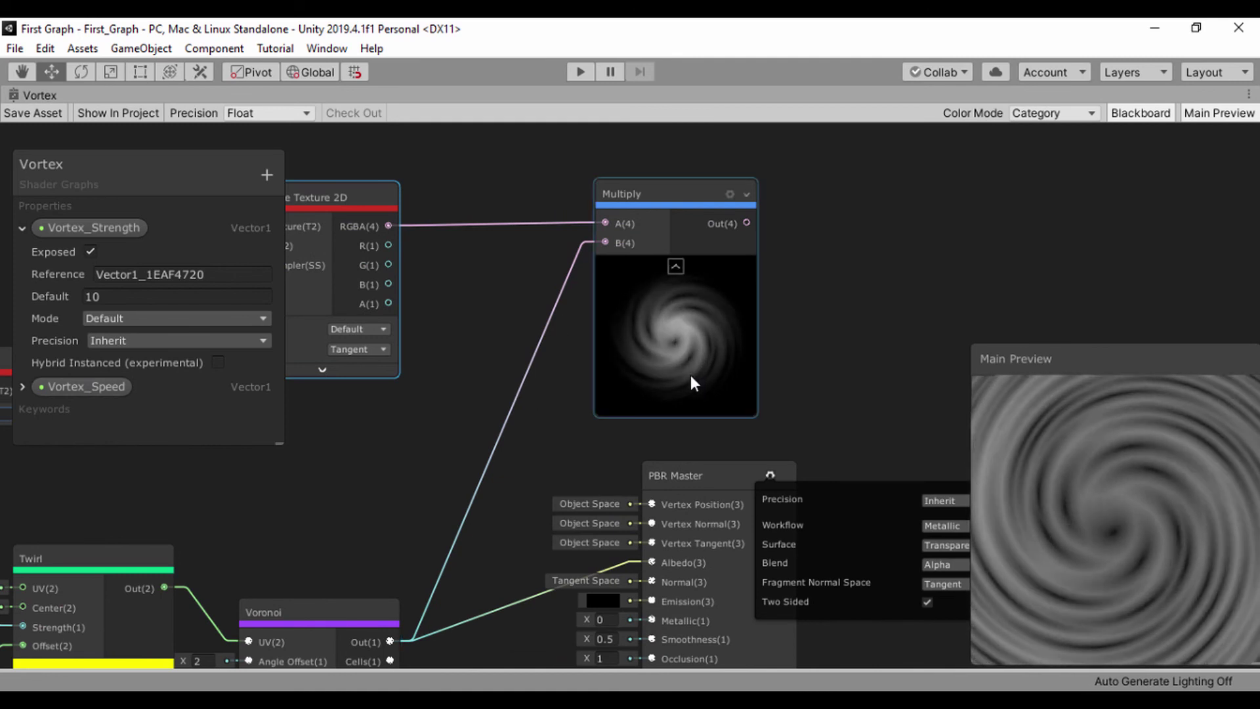
Step: Move PBR Master with its settings closed to the right of Multiply and feed Multiply's Out into its Emission input
scroll(782, 387, "down", 2)
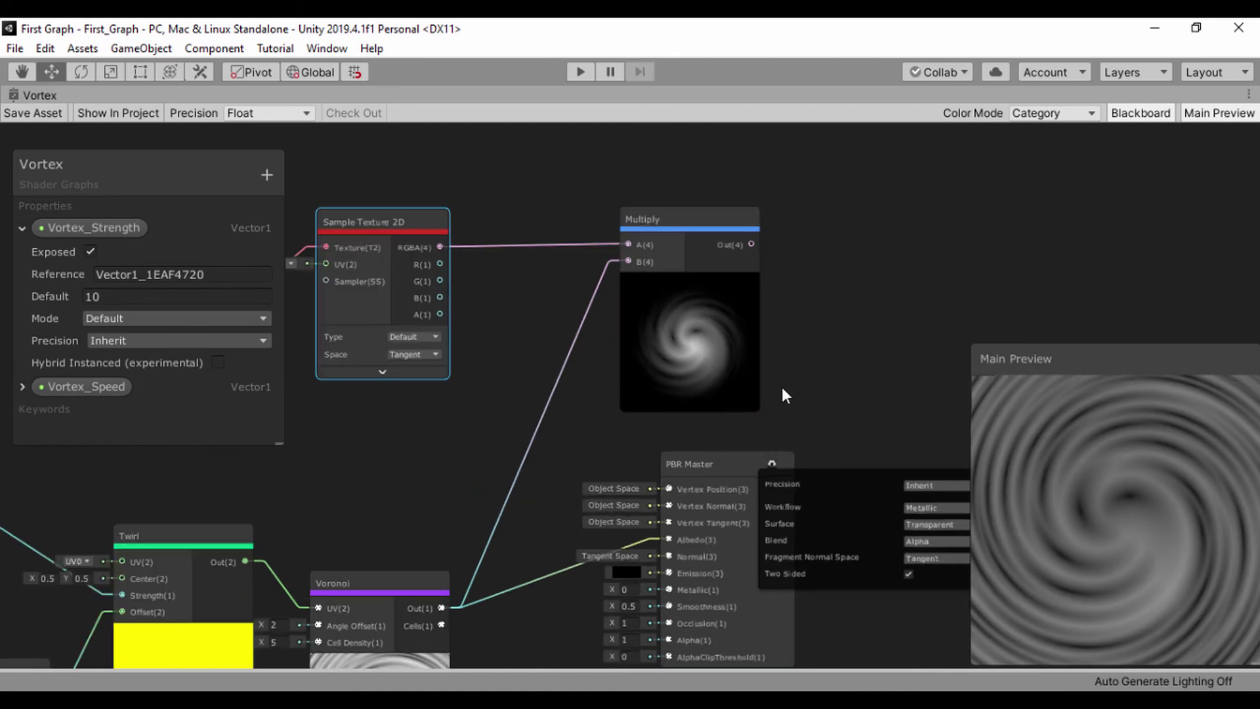
middle_click_drag(781, 391, 568, 395)
left_click(534, 408)
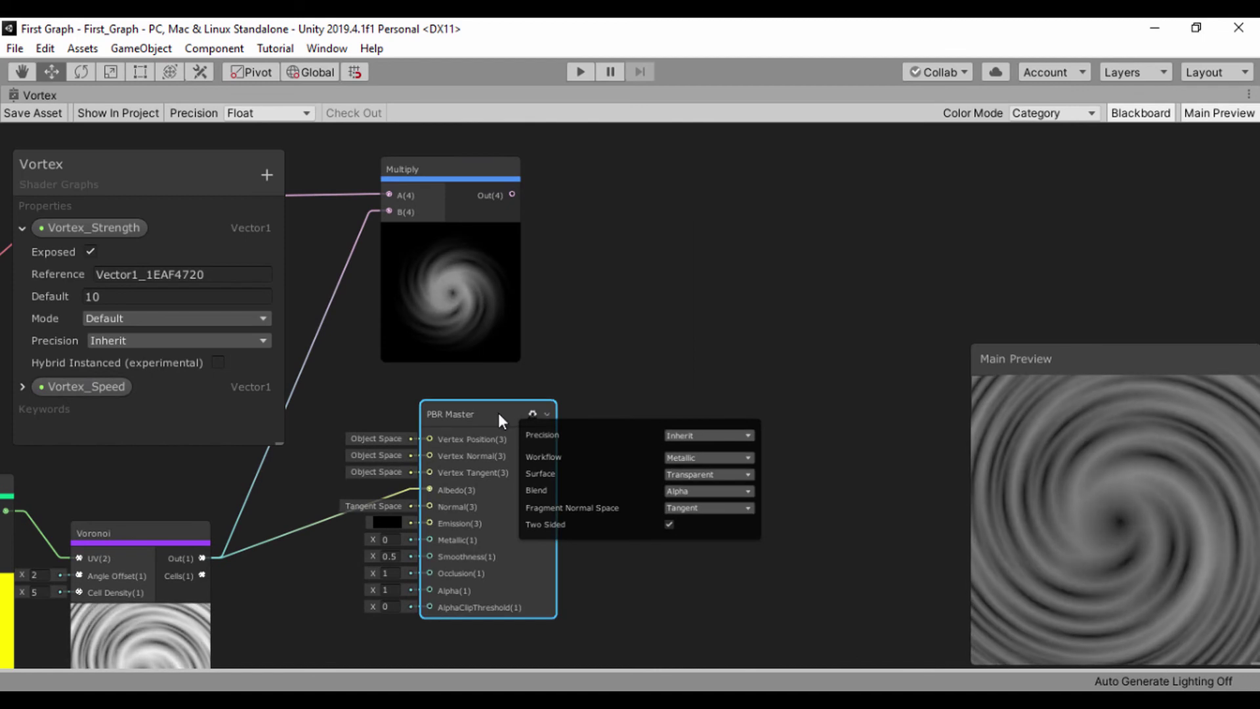
left_click(532, 415)
left_click_drag(529, 413, 812, 270)
left_click_drag(510, 192, 748, 391)
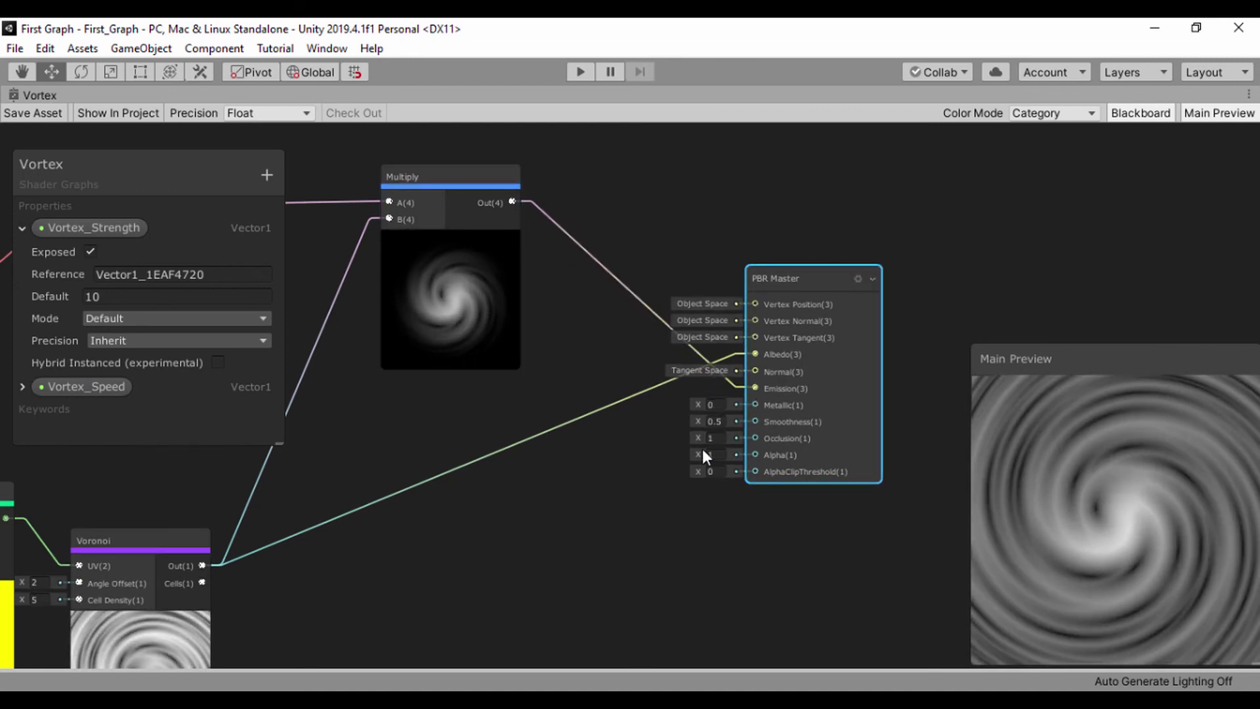
Step: Try PBR Master's Alpha at about 0.75 and at 0, and set it back to 1
mouse_move(697, 453)
left_mouse_down()
mouse_move(666, 462)
mouse_move(703, 454)
left_mouse_up()
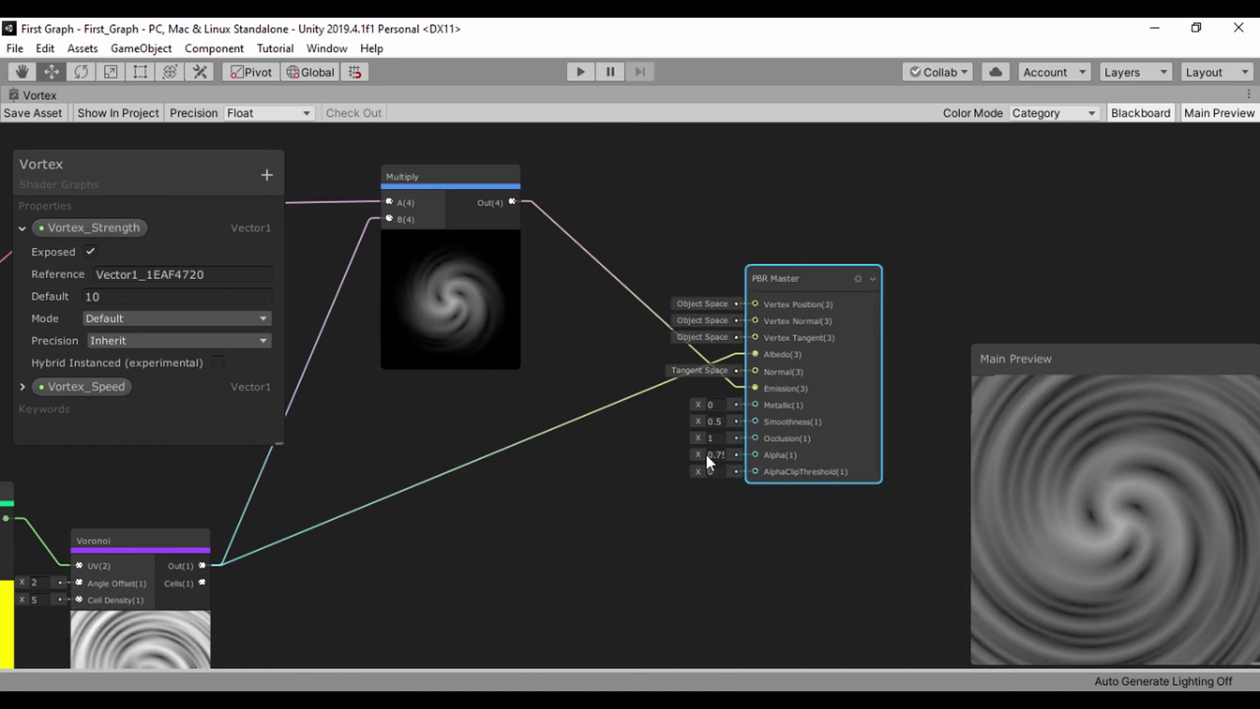
left_click(712, 454)
type("0")
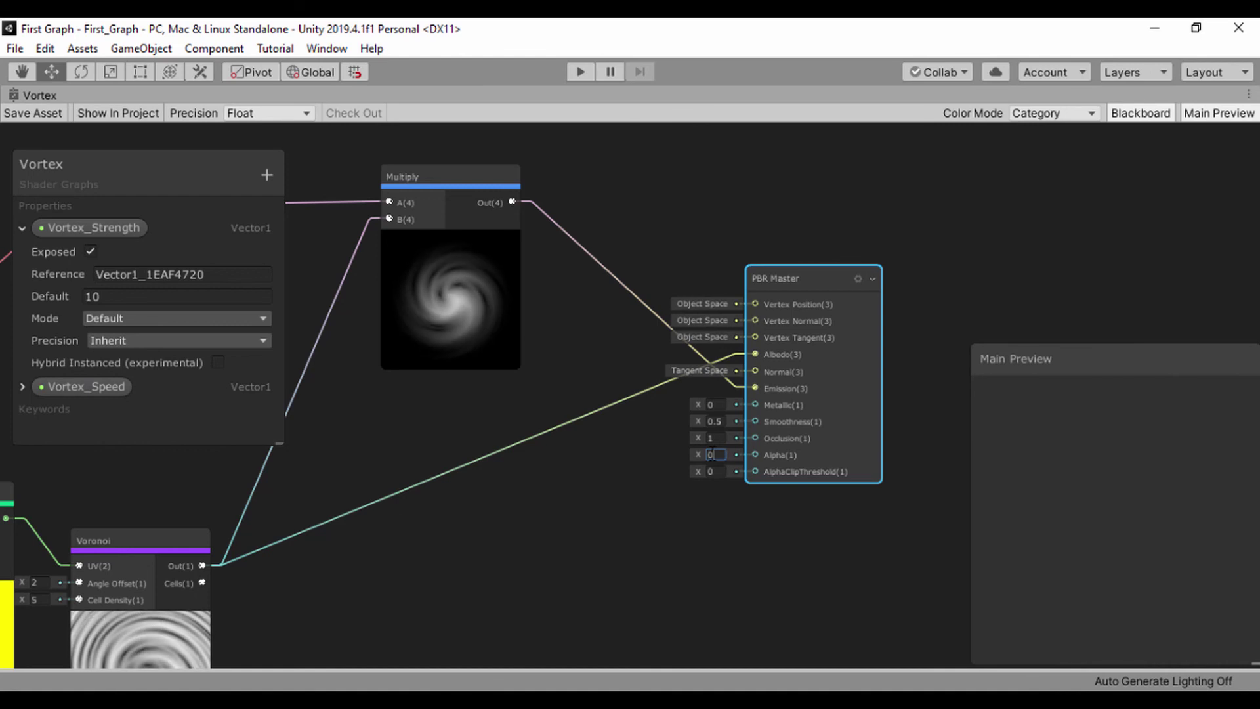
key("BackSpace")
type("1")
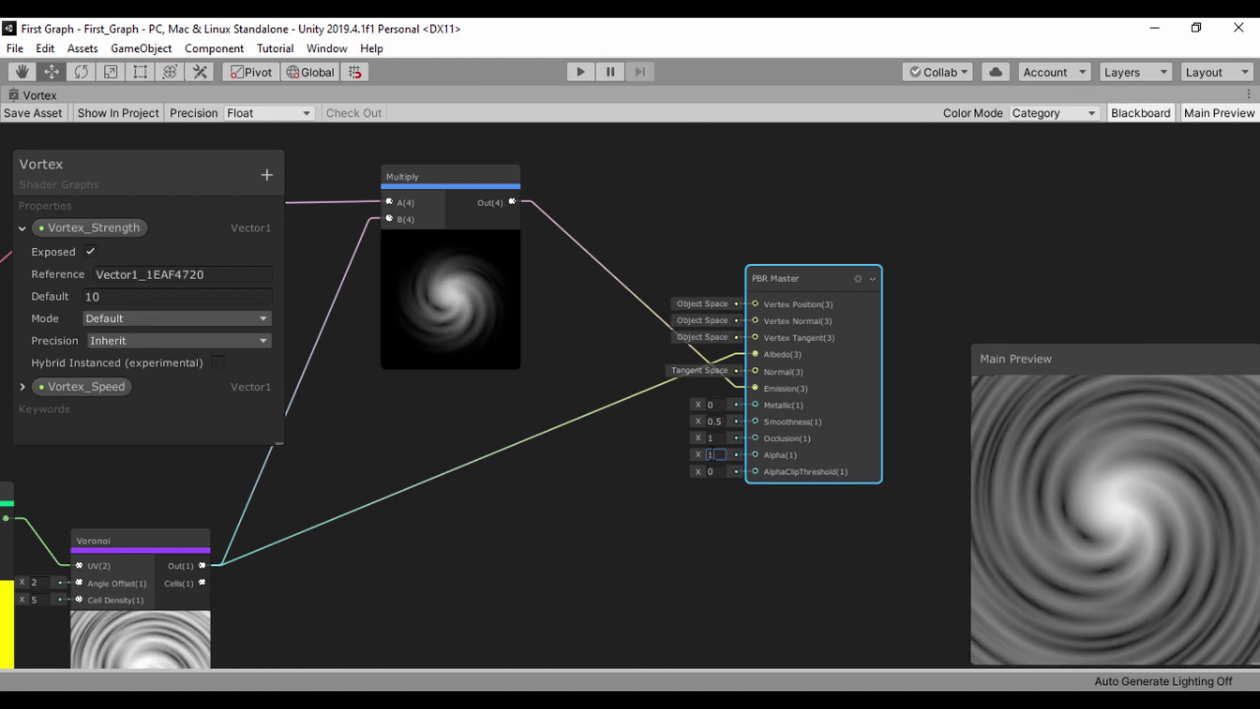
Step: Feed Multiply's Out into PBR Master's Alpha input and move the Main Preview up beside the node to view it whole
left_click_drag(511, 202, 752, 456)
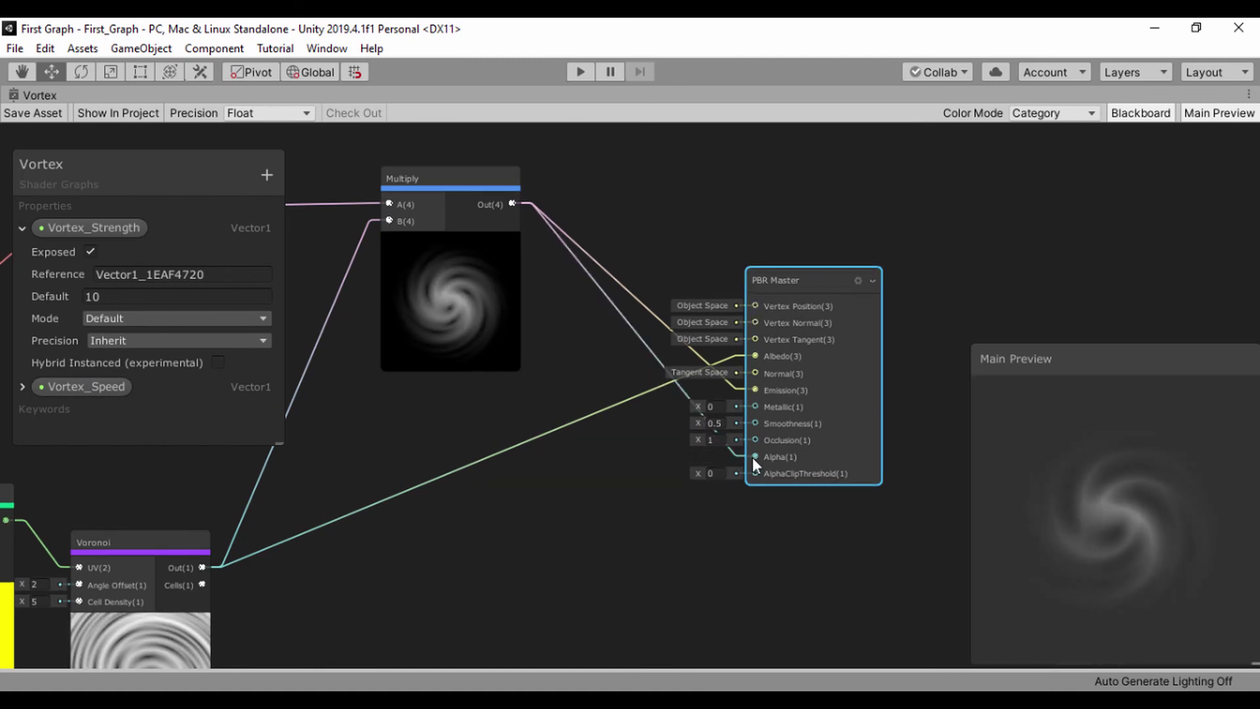
left_click_drag(991, 361, 857, 212)
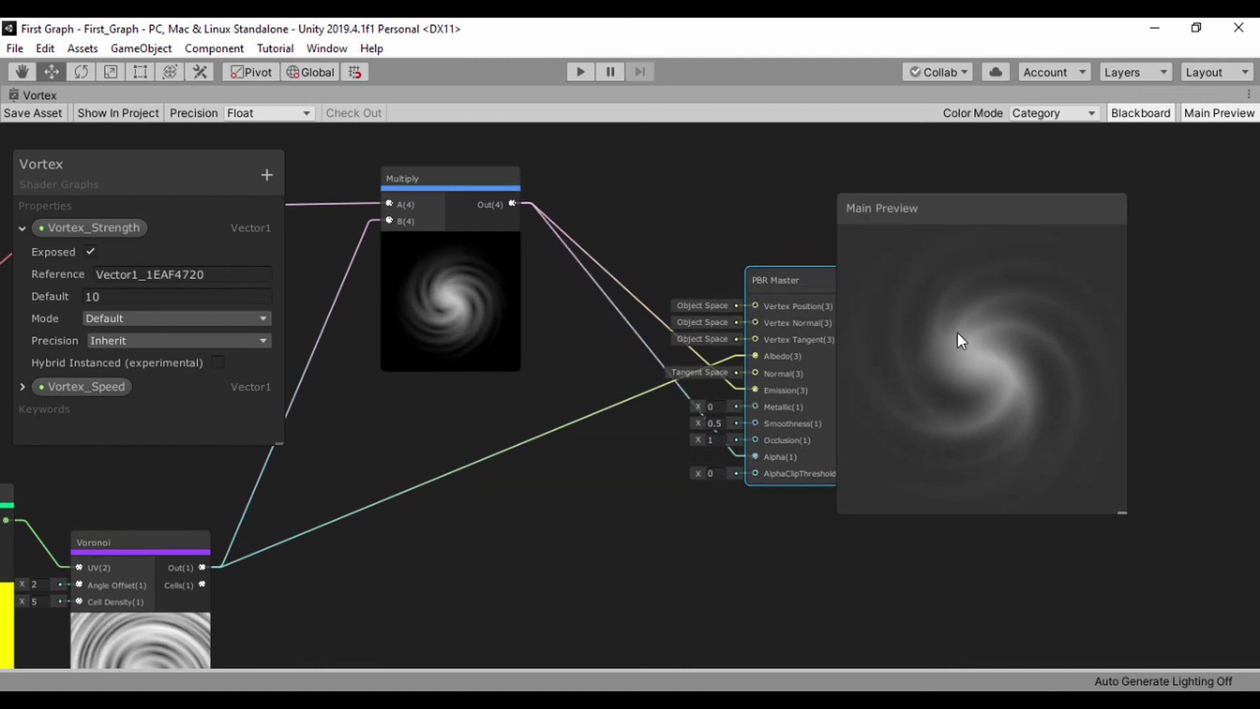